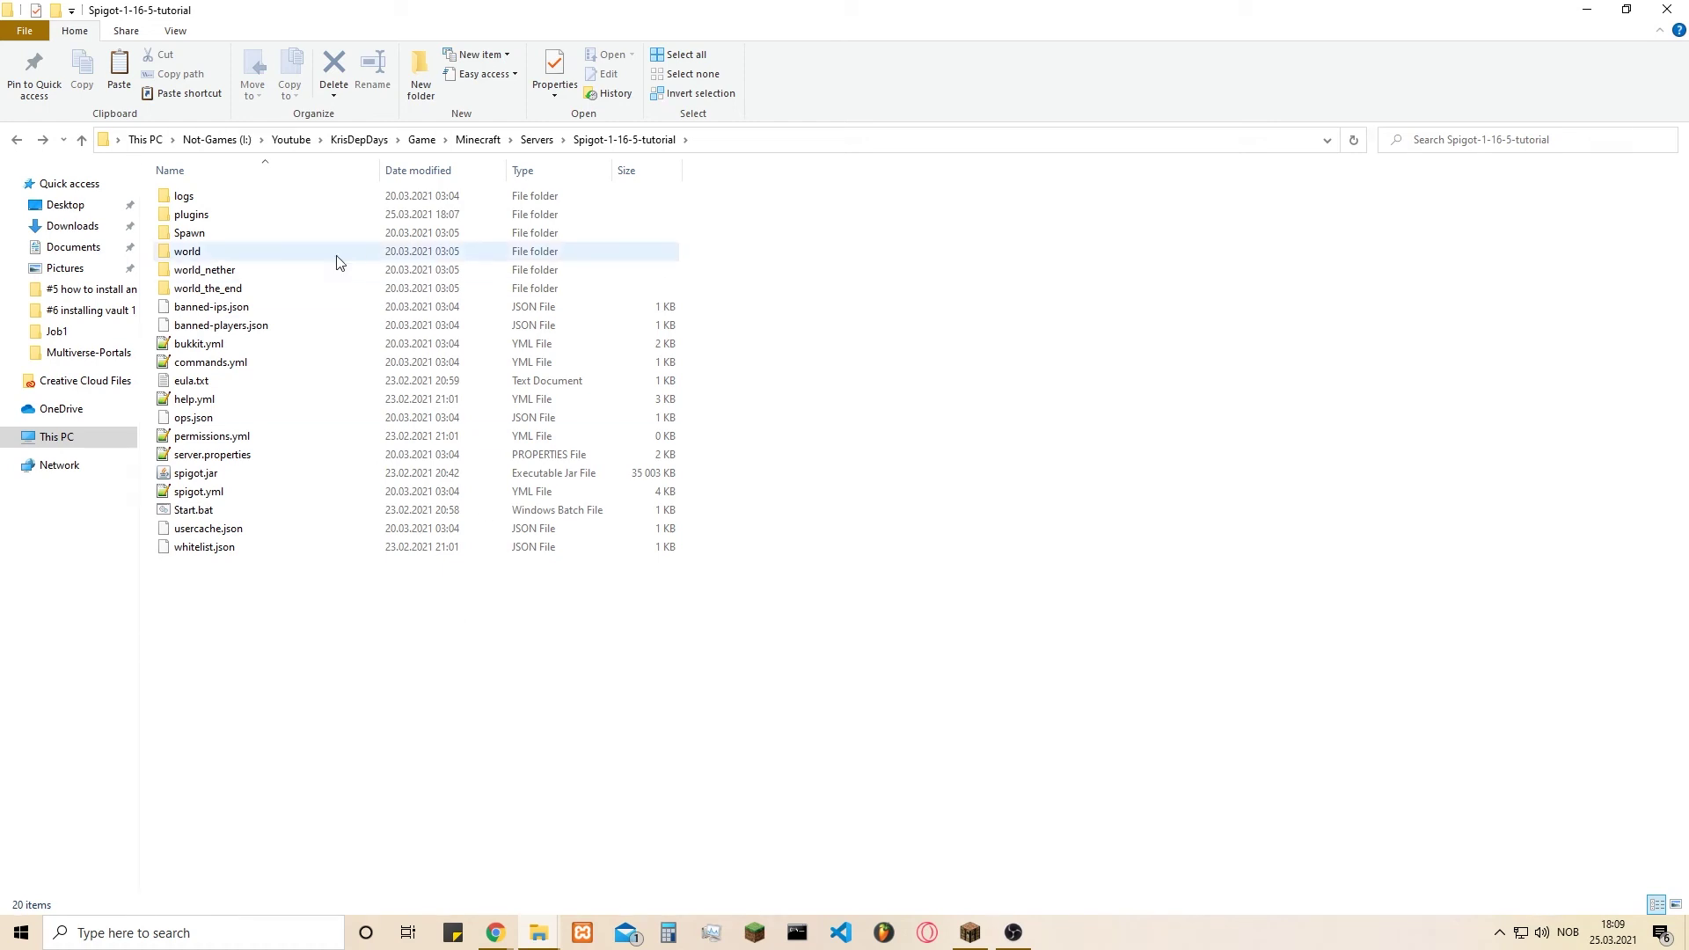
Check the server's plugins folder for the Multiverse and Vault files, and launch the Spigot server with Start.bat.
double_click(308, 214)
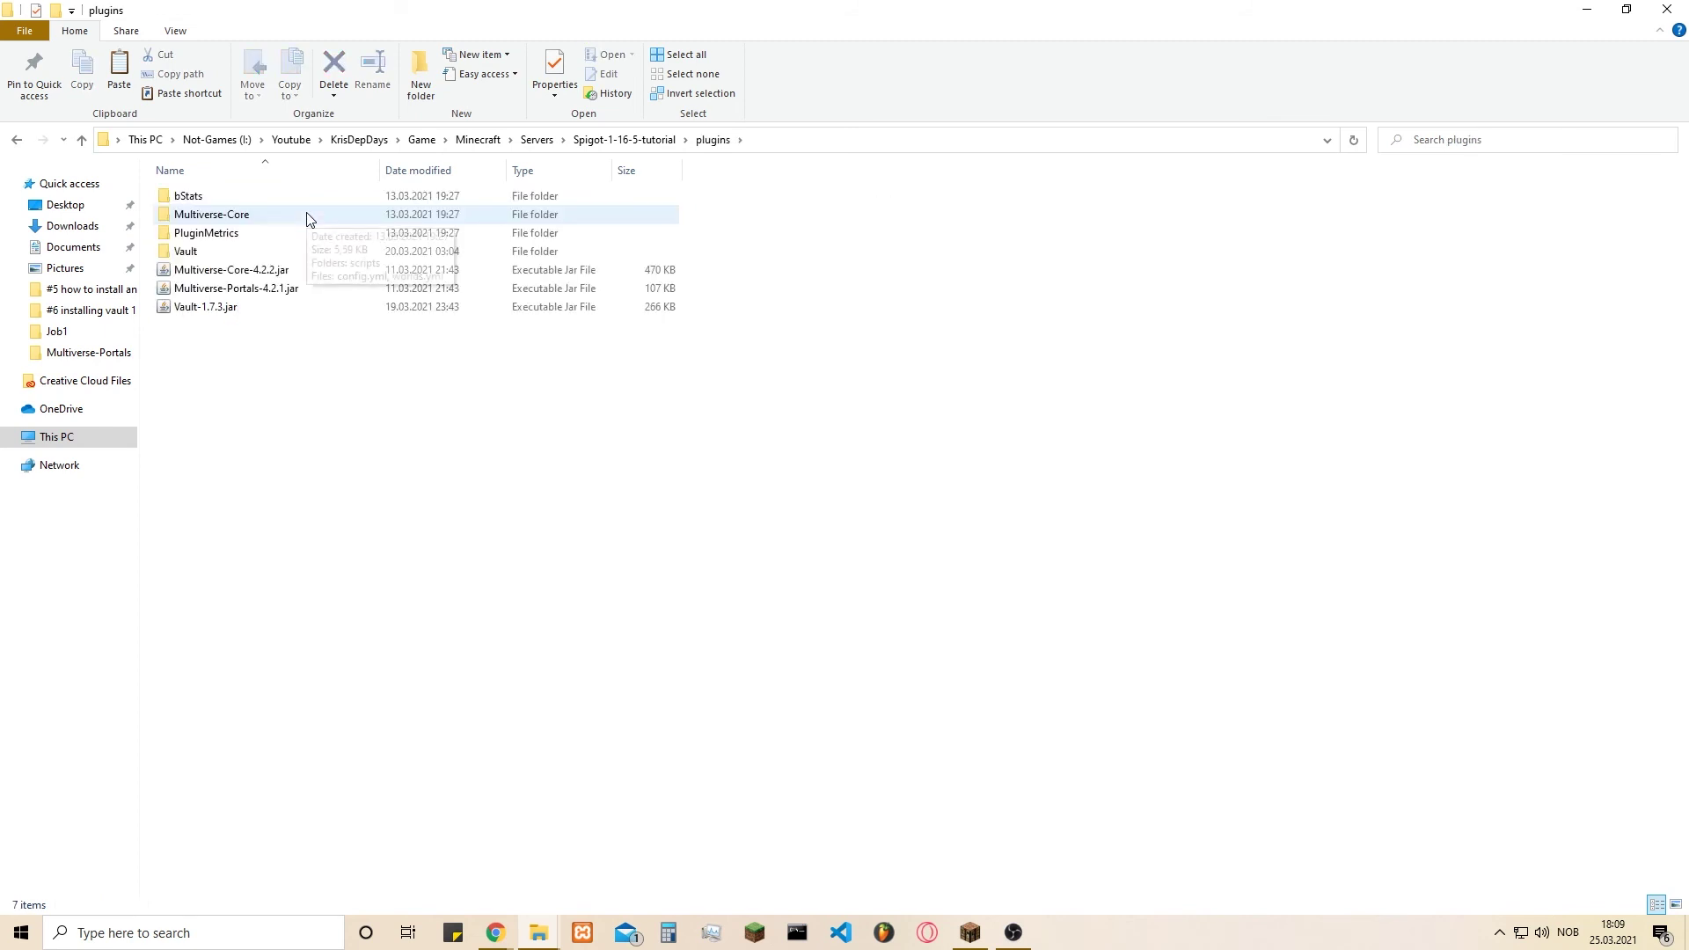
left_click(17, 140)
double_click(278, 510)
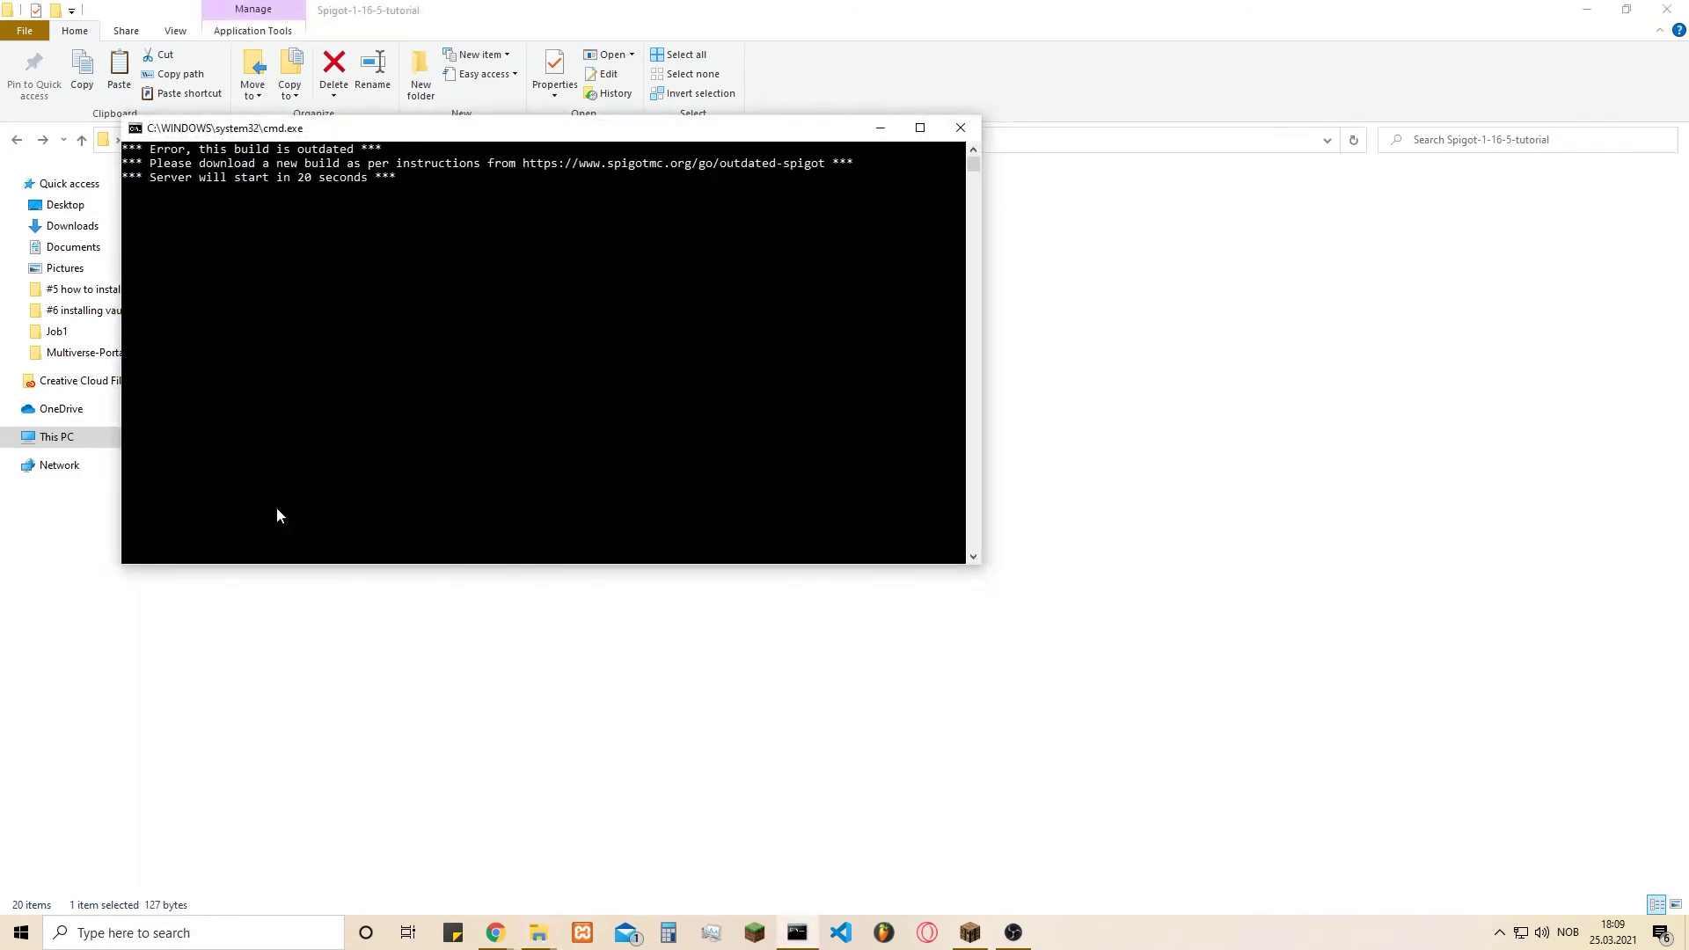
left_click(855, 530)
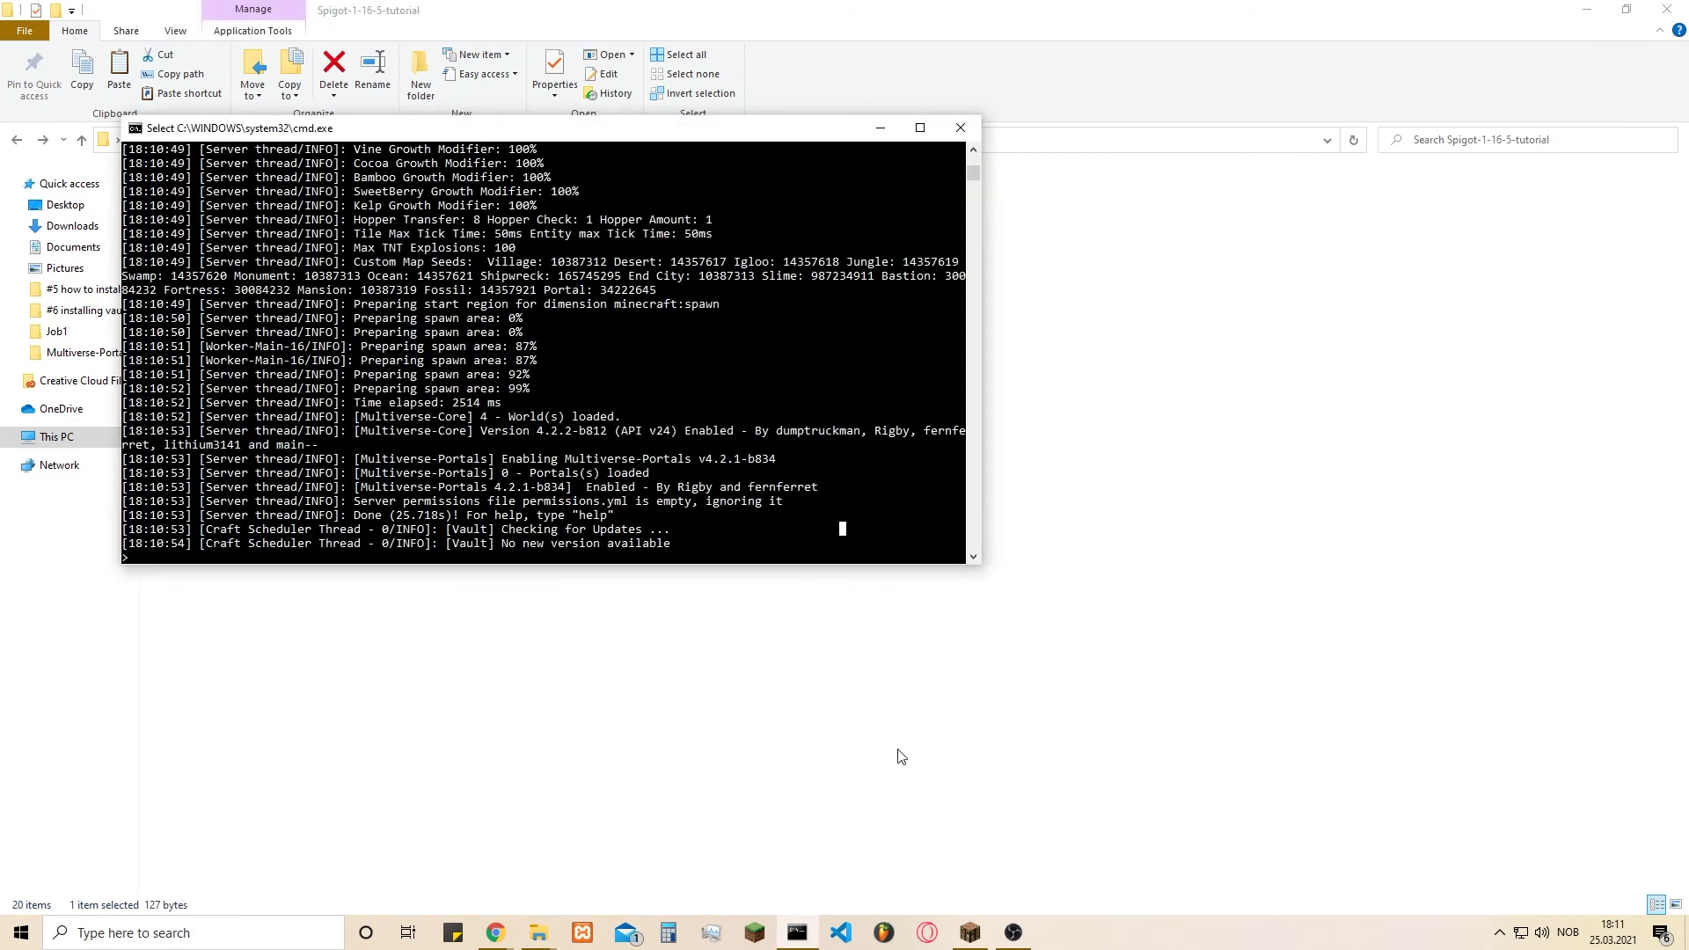
Switch to Minecraft and put a wooden axe from the creative Tools items into the first hotbar slot.
mouse_move(969, 932)
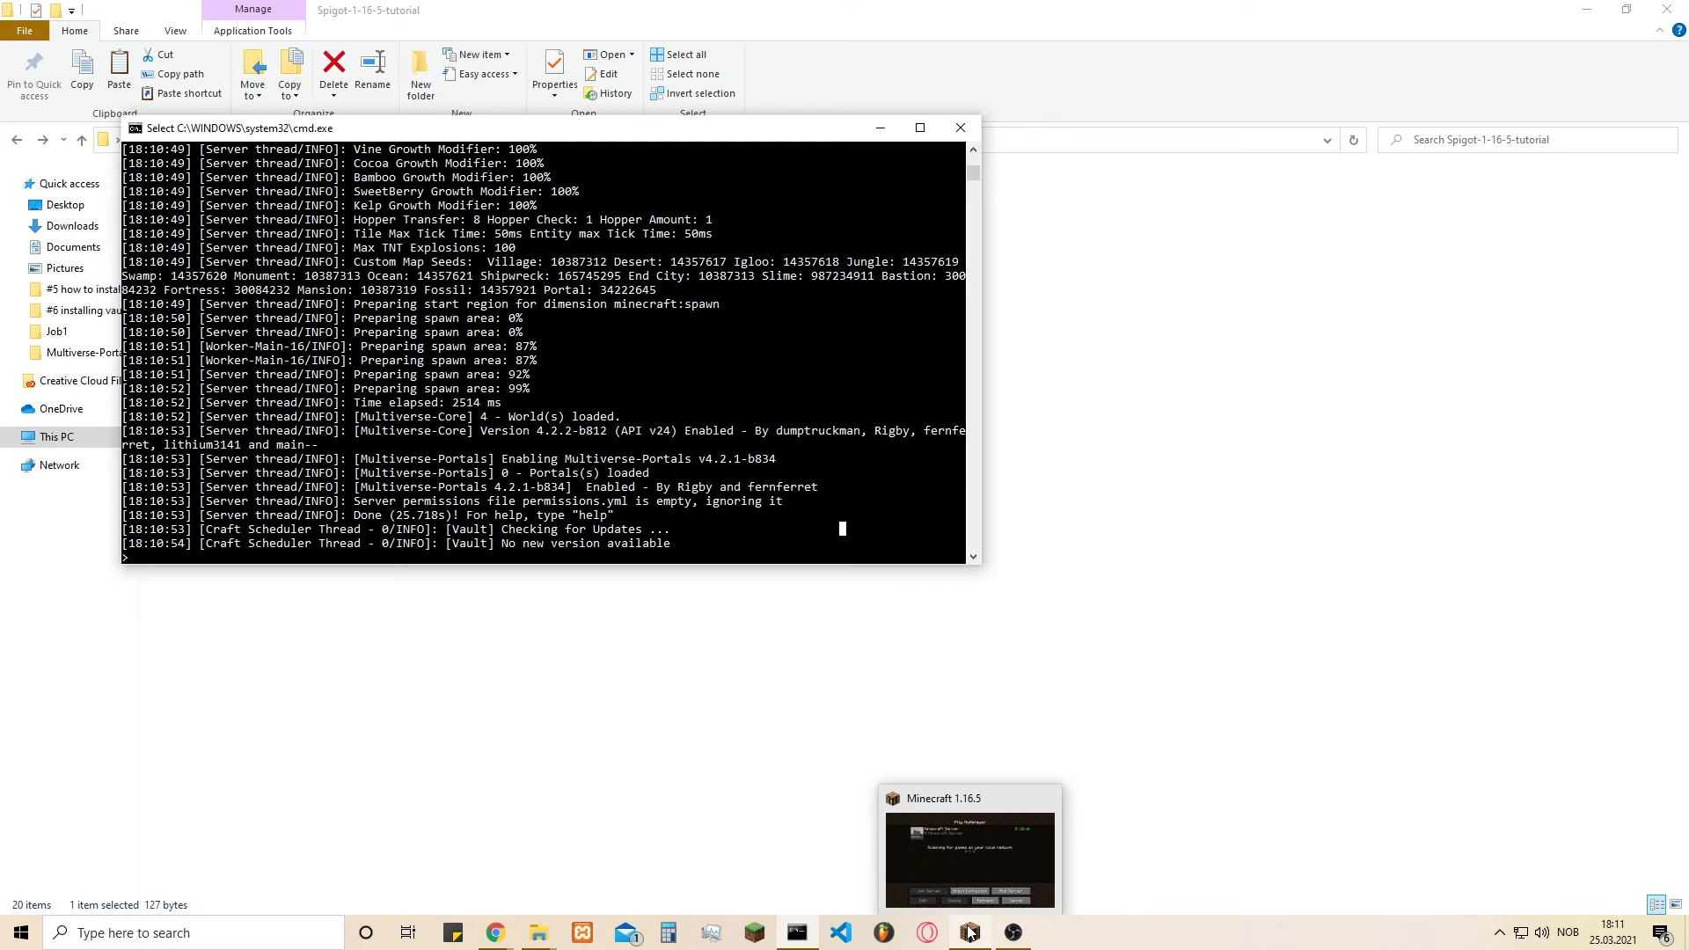
left_click(968, 932)
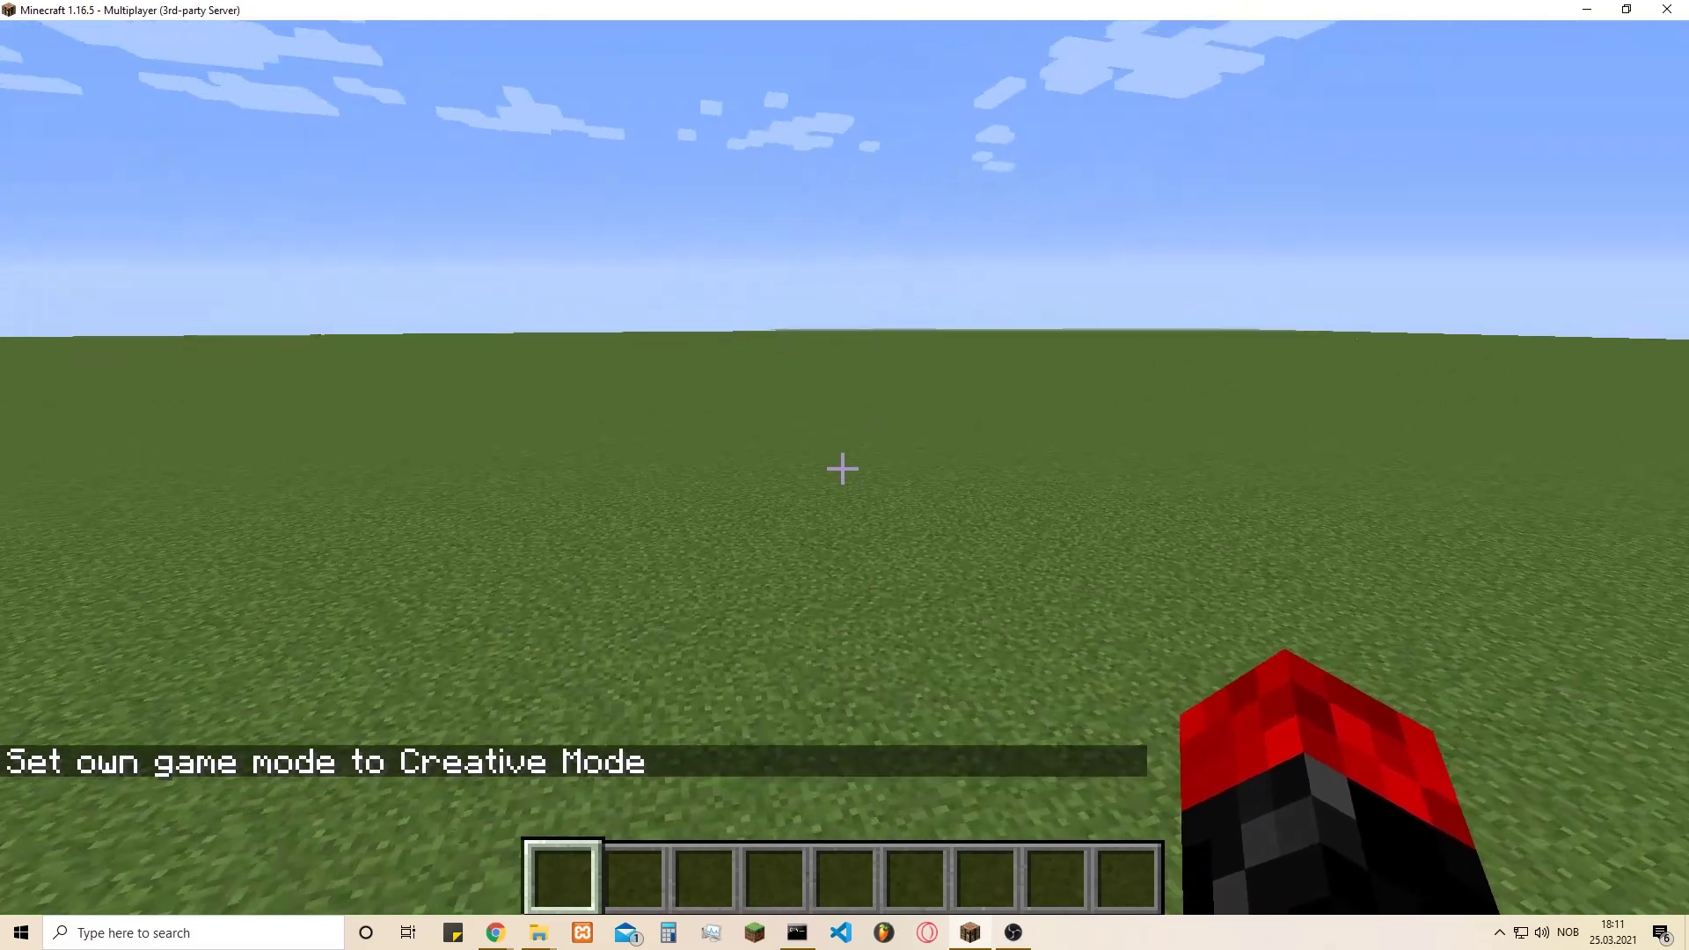
key("e")
left_click(757, 730)
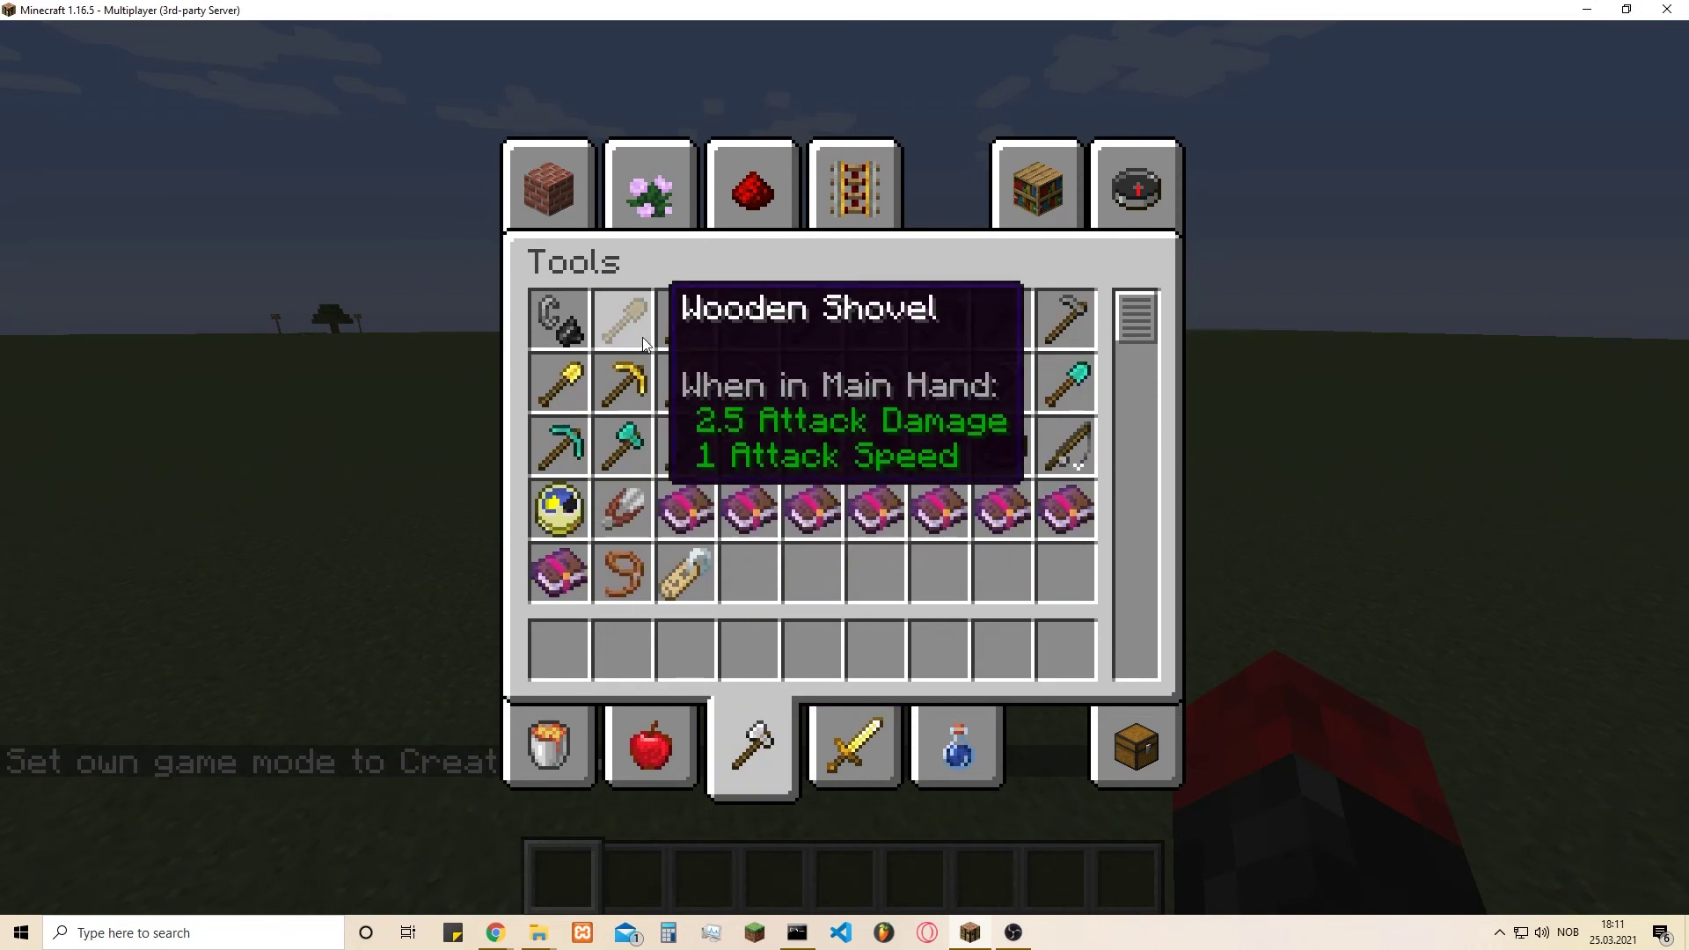
left_click(769, 320)
left_click(561, 648)
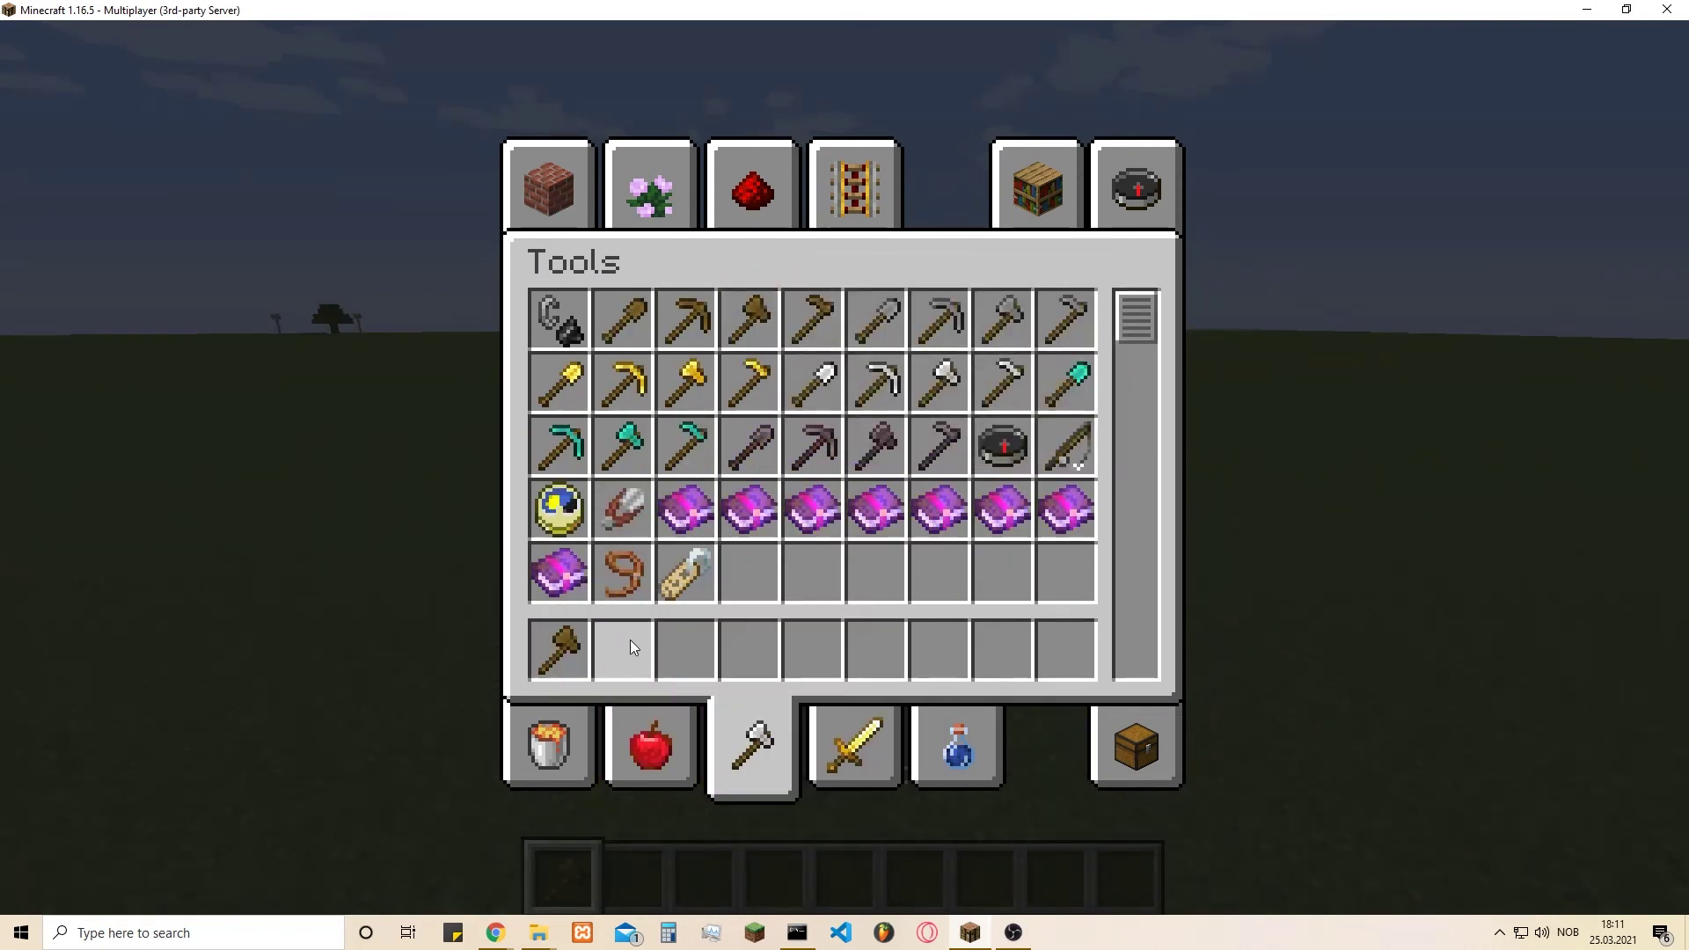
Get building blocks and build a polished granite doorway frame four blocks wide and four blocks high on the grass.
left_click(585, 192)
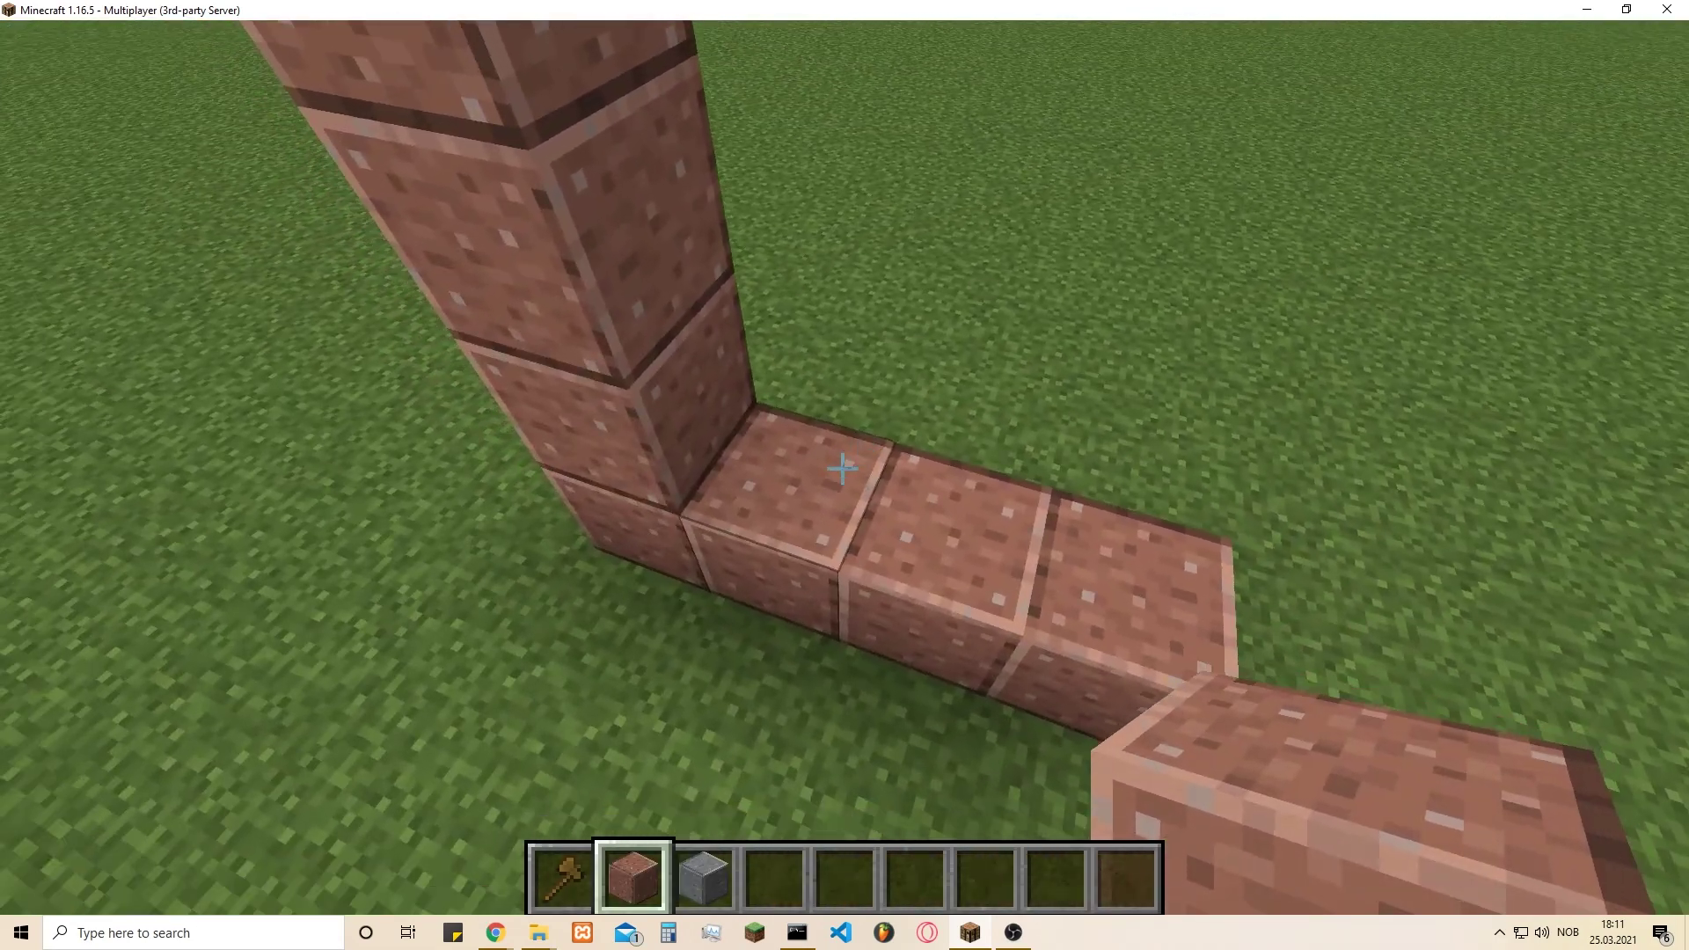
left_click(842, 468)
right_click(842, 469)
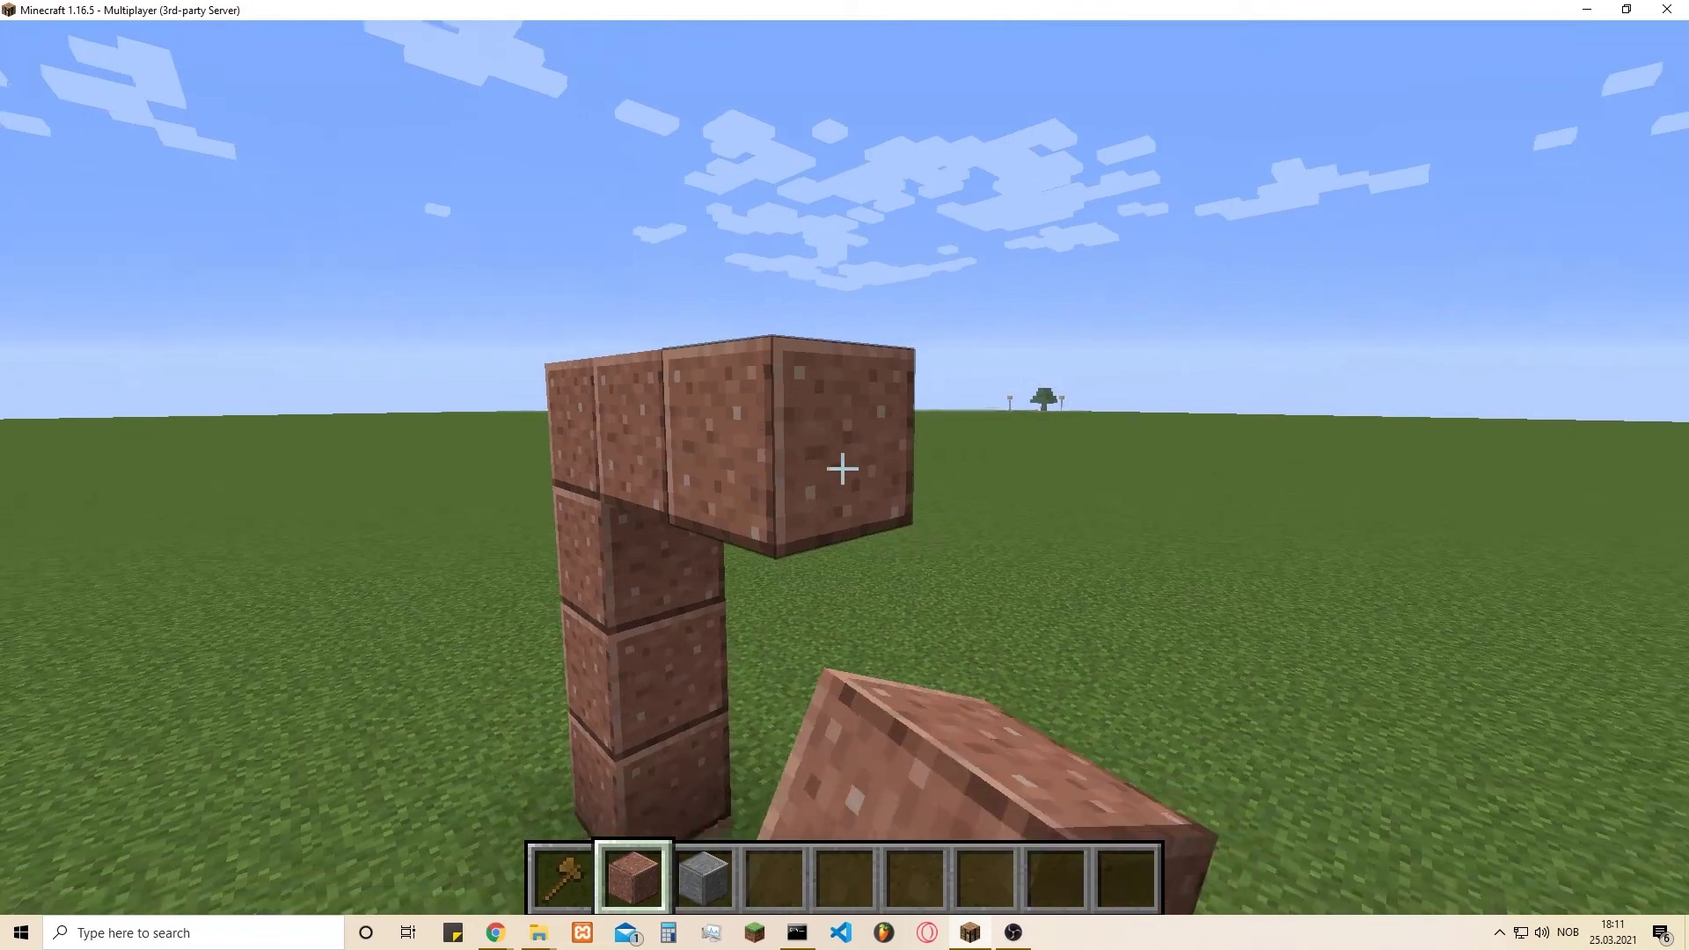
right_click(842, 469)
right_click(842, 469)
left_click(842, 469)
right_click(842, 469)
right_click(842, 469)
right_click(842, 469)
left_click(842, 469)
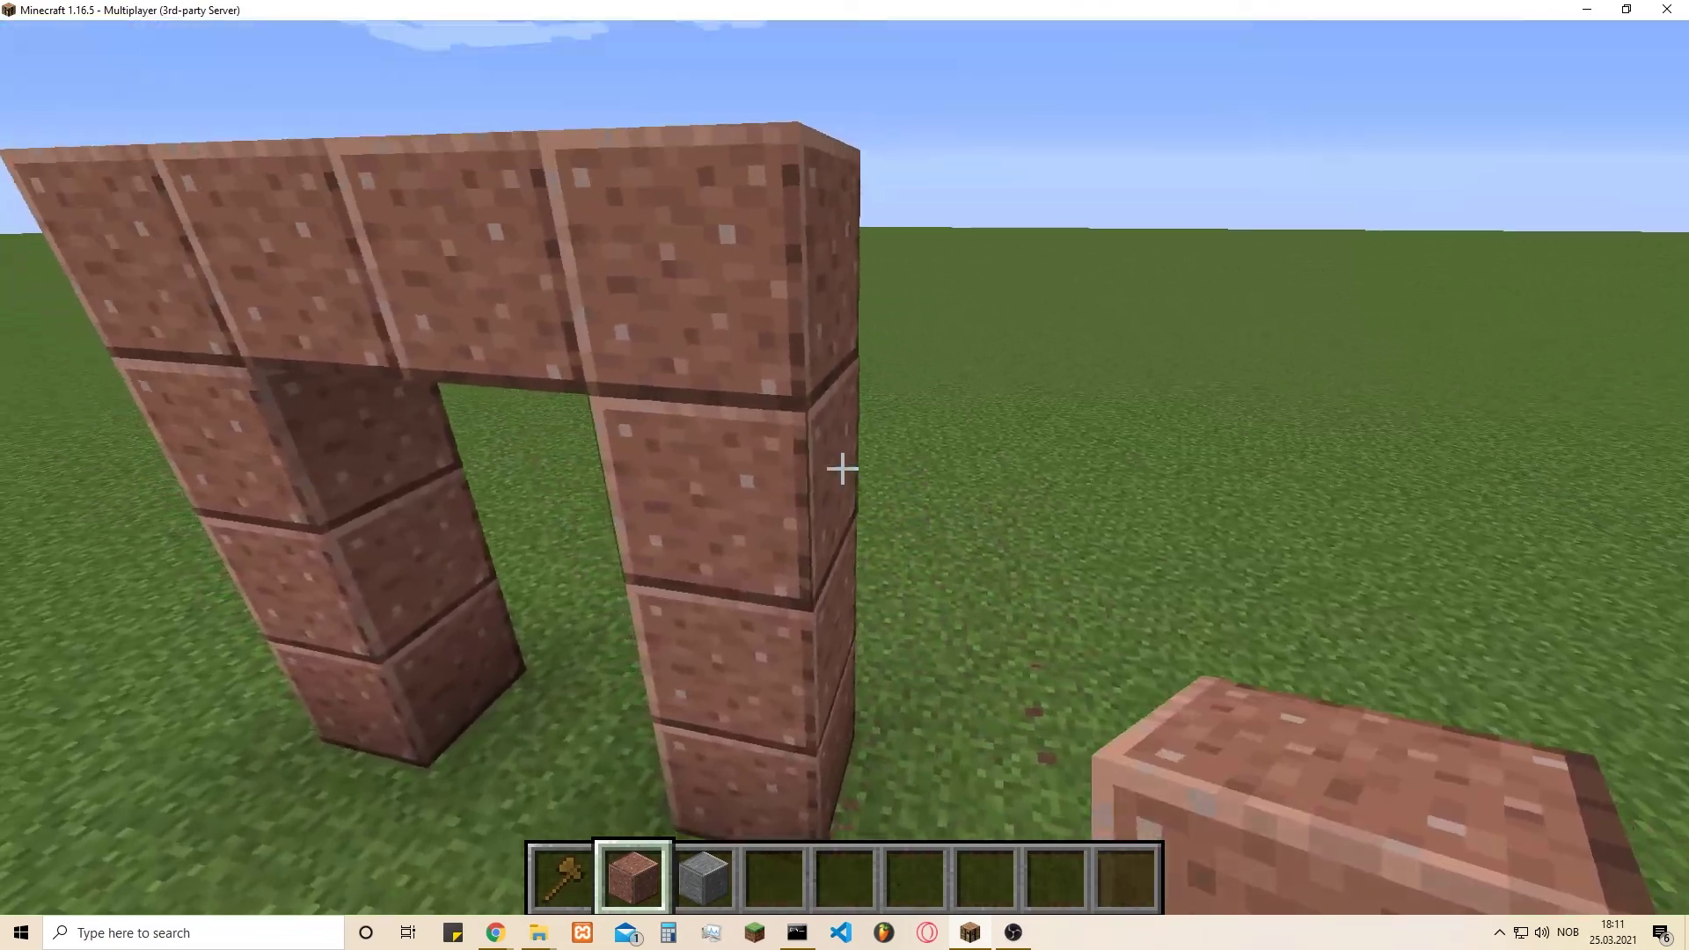
Build a second doorway frame of polished andesite beside the granite one, four blocks wide and four high.
scroll(842, 469, "down", 1)
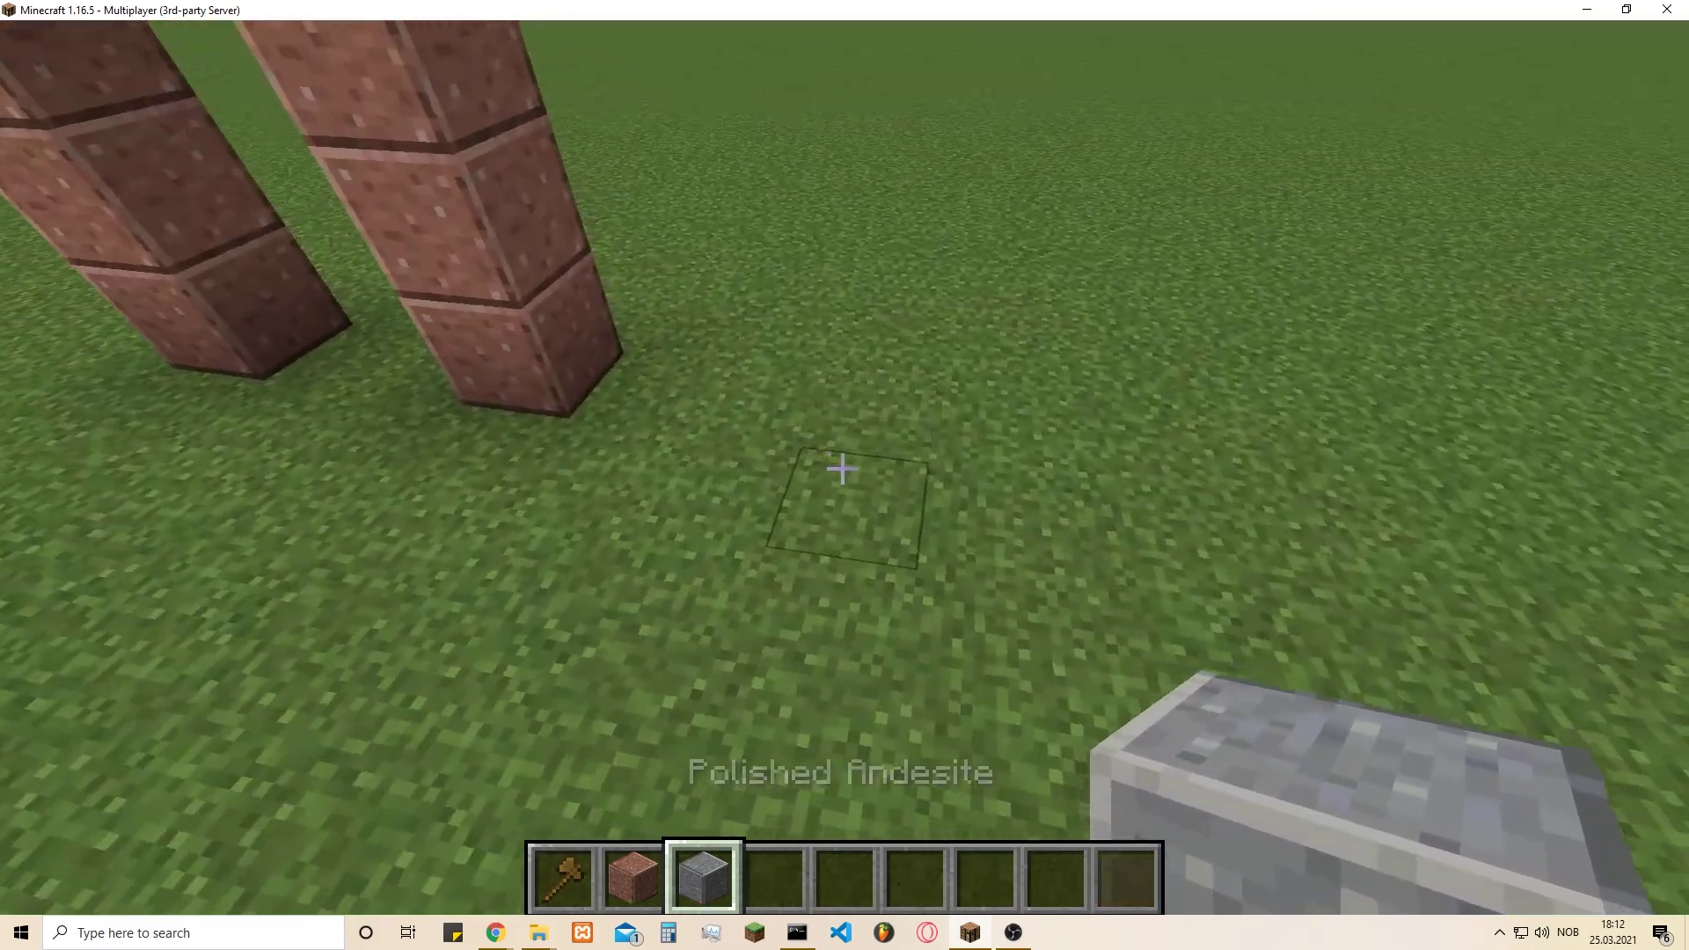
right_click(842, 469)
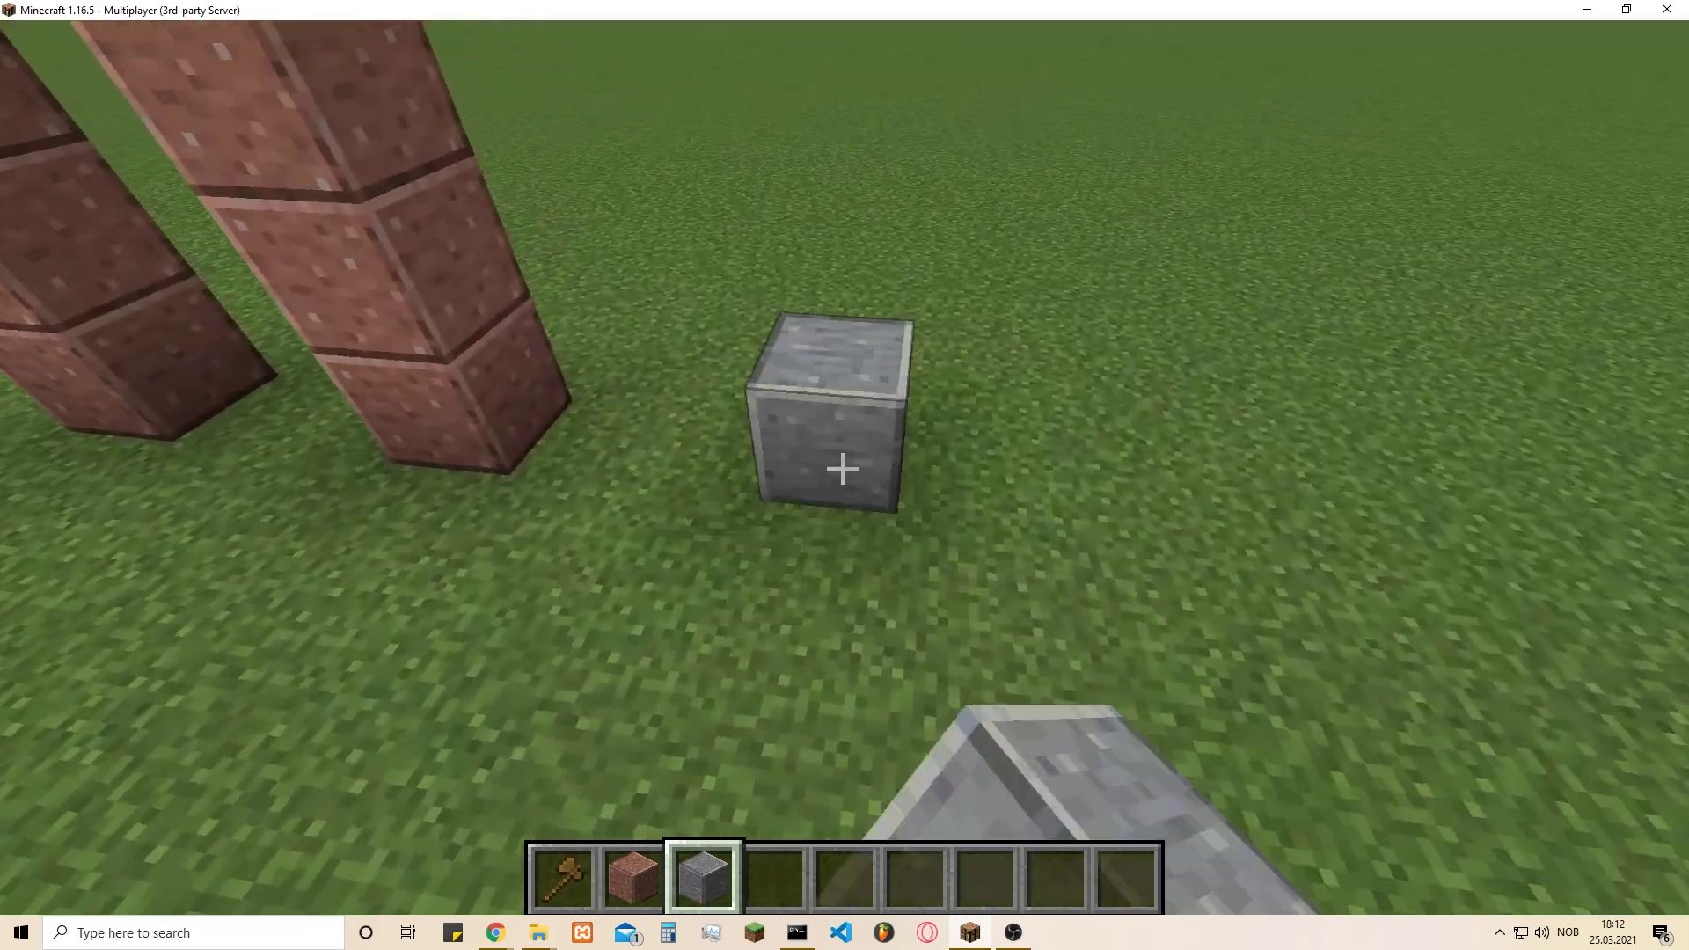
right_click(842, 469)
right_click(842, 469)
right_click(842, 469)
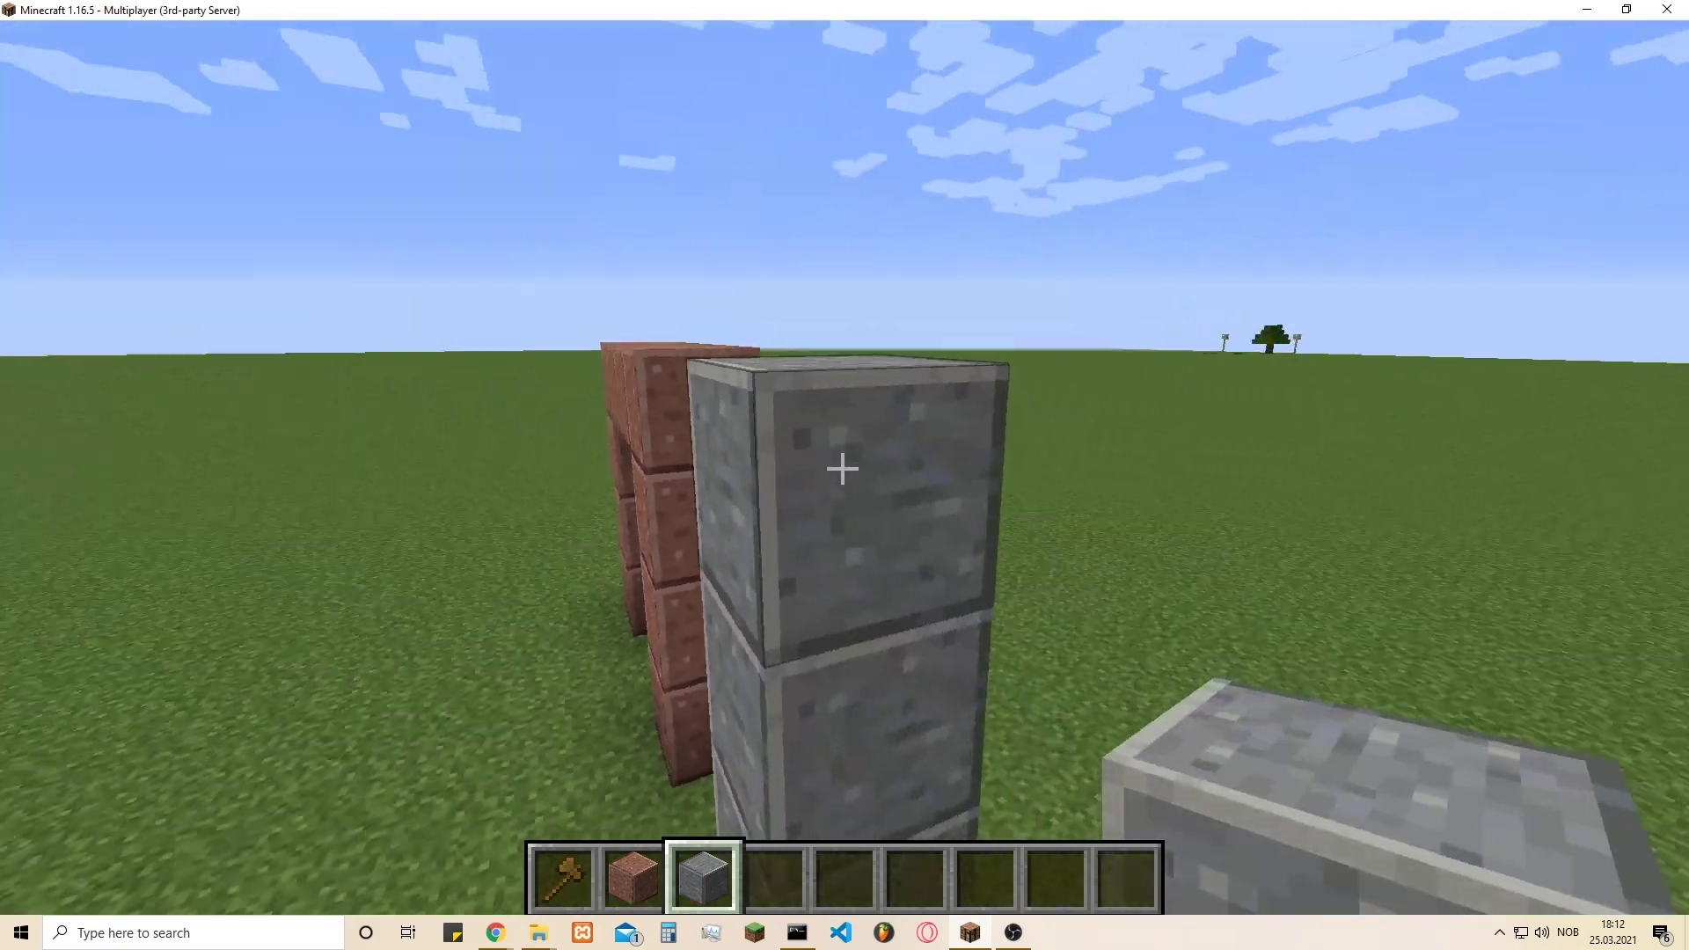
right_click(842, 469)
right_click(842, 469)
right_click(842, 469)
right_click(843, 469)
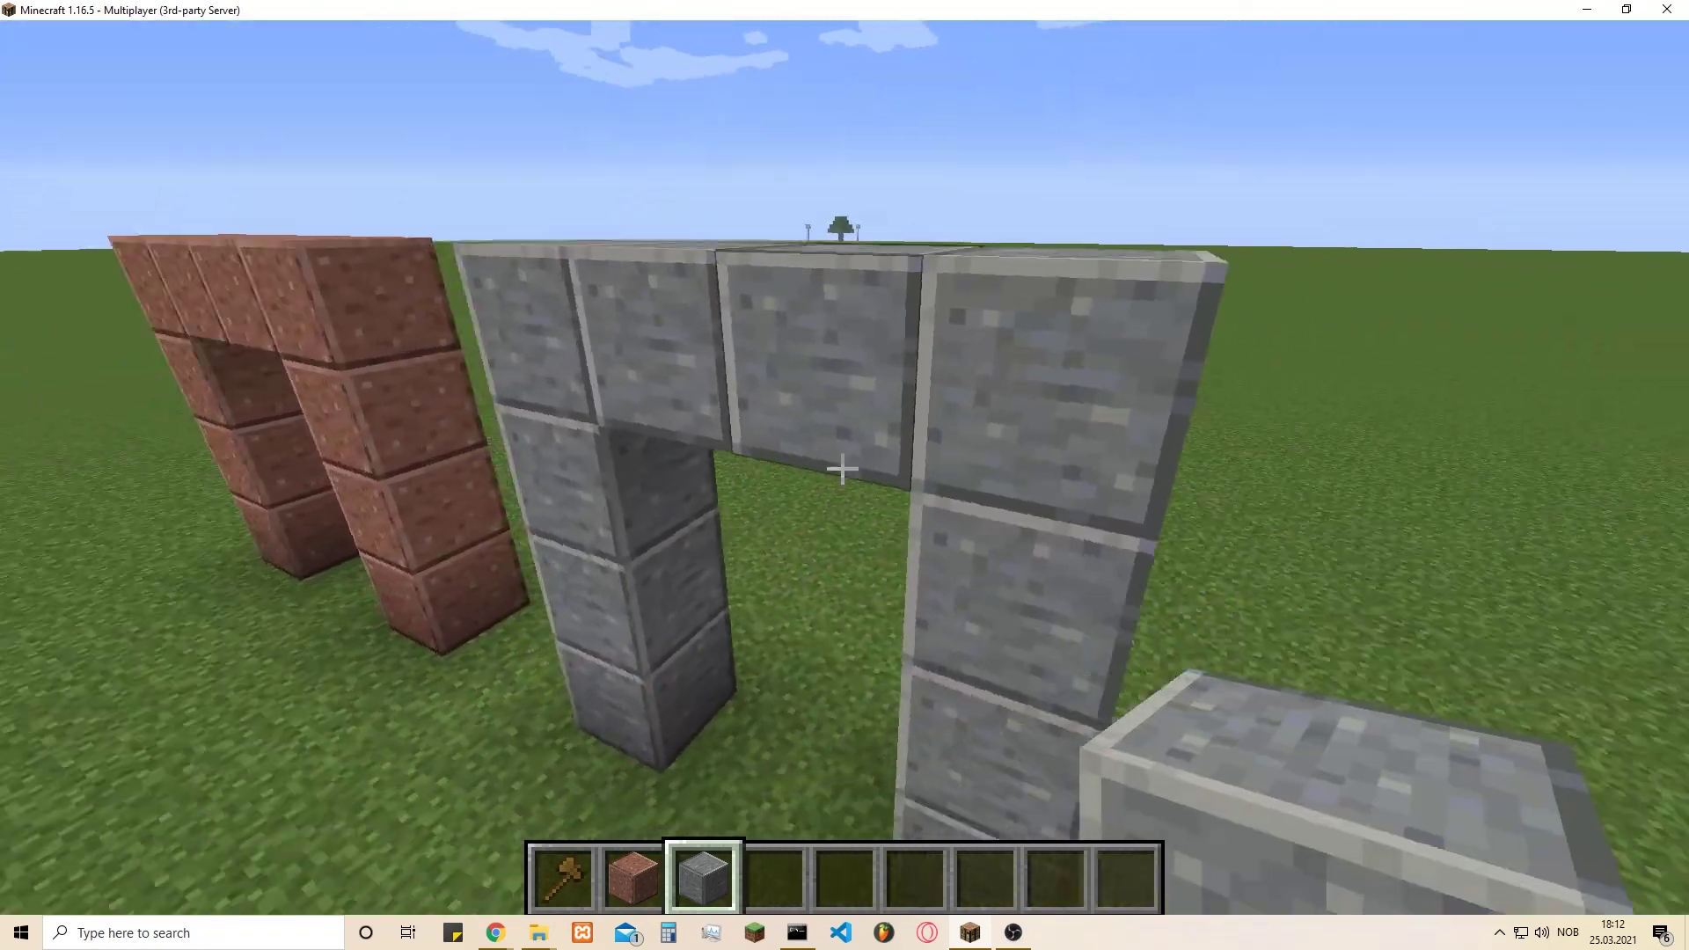
Mark the granite frame's opposite corners at (79, 7, 63) and (76, 4, 63) with the wooden axe.
key("1")
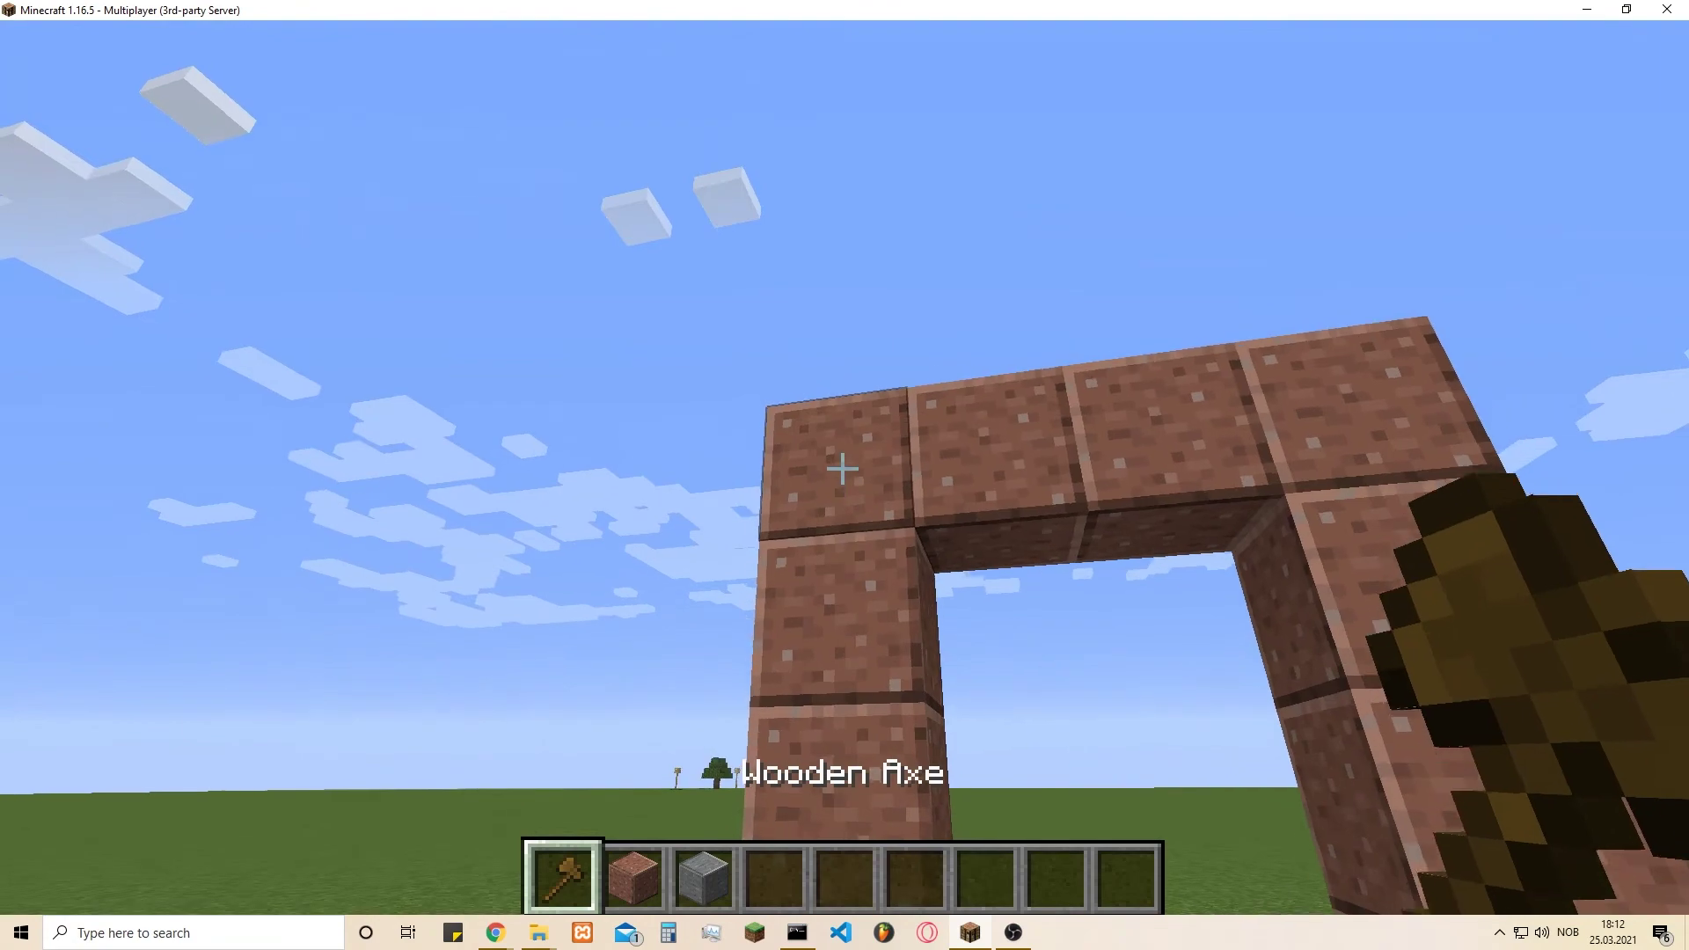
left_click(842, 469)
right_click(842, 469)
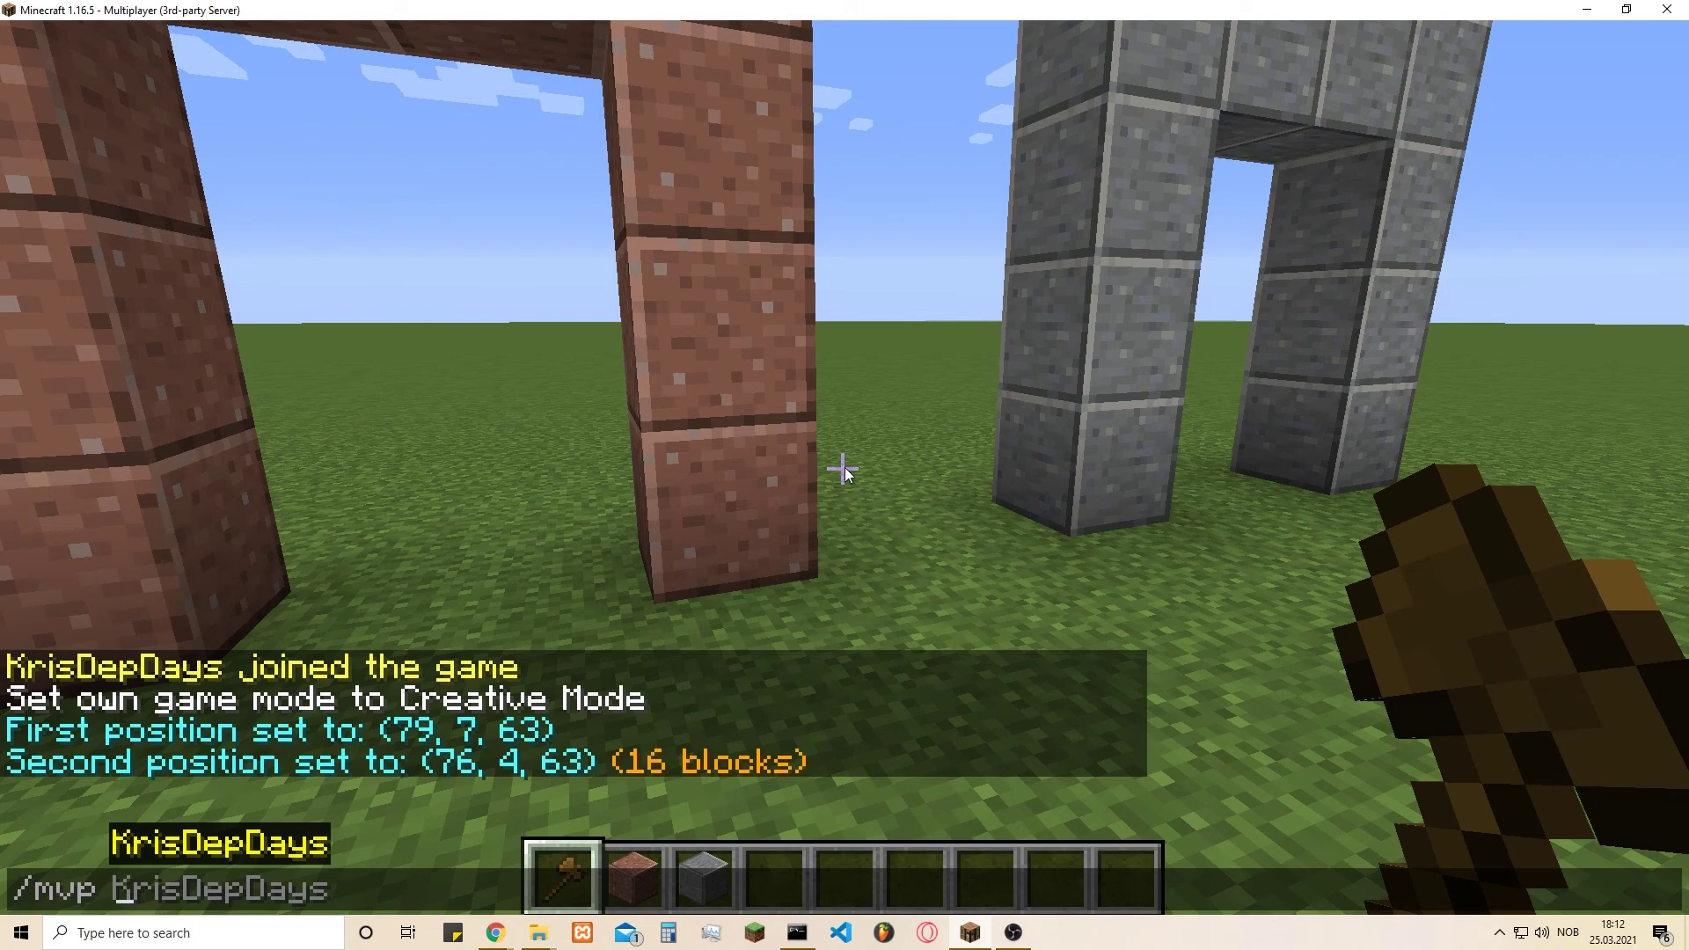
Create a portal named tutorial1 from the selected area with the command /mvp create tutorial1.
type("create ")
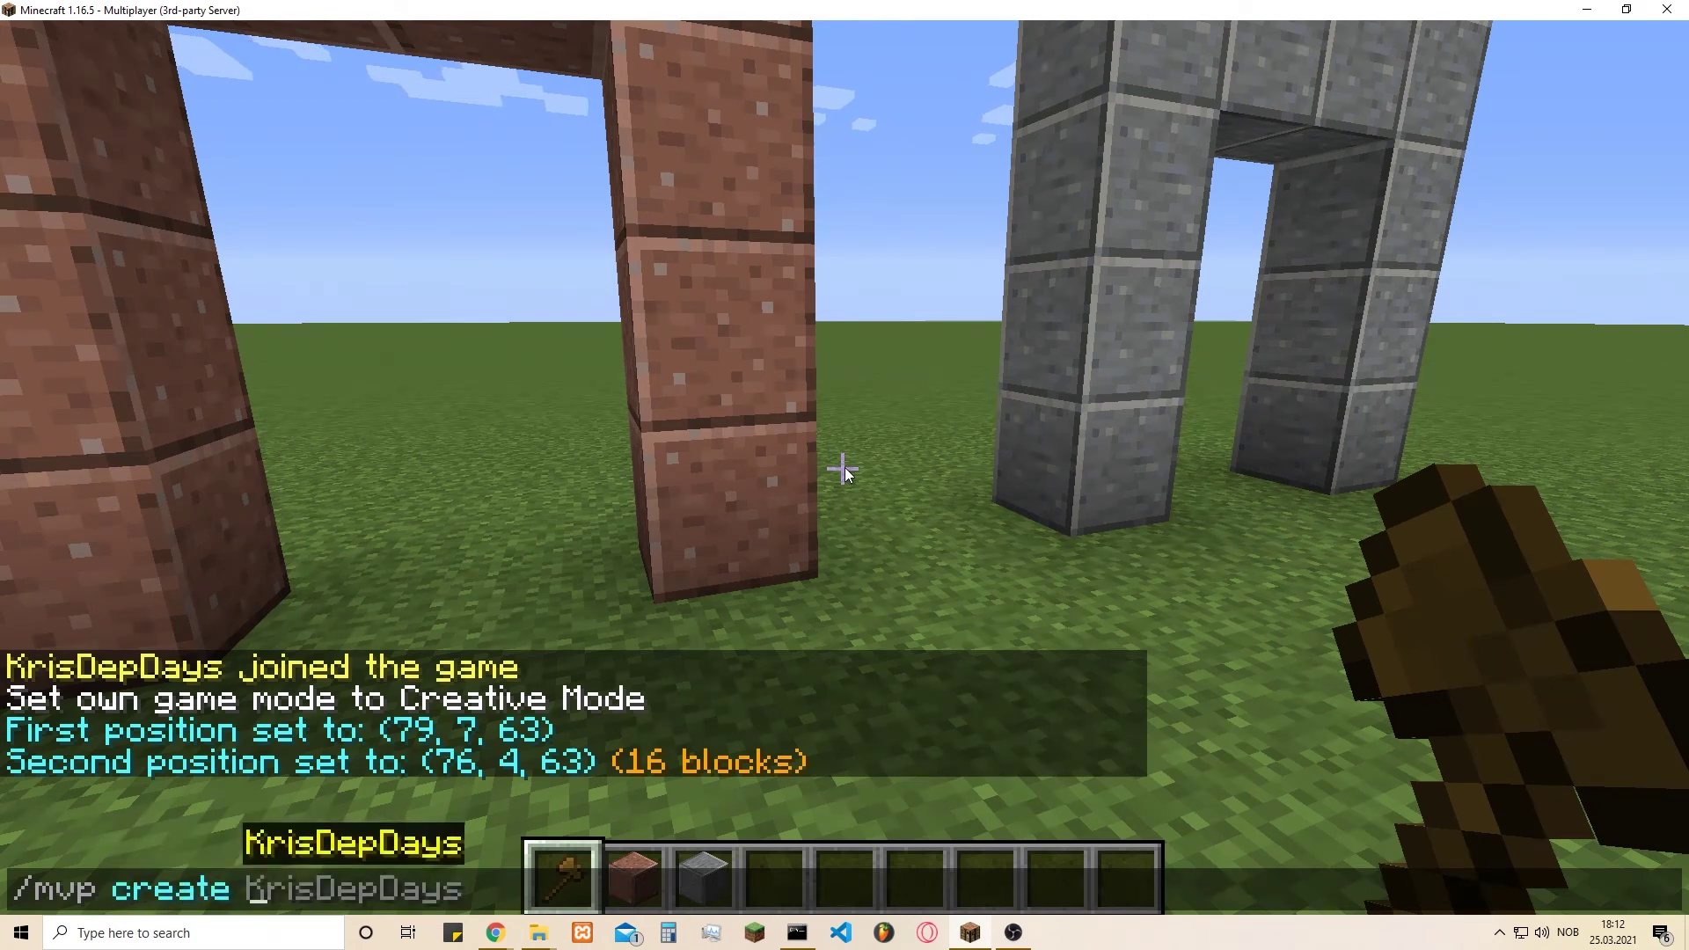
type("tutorial1")
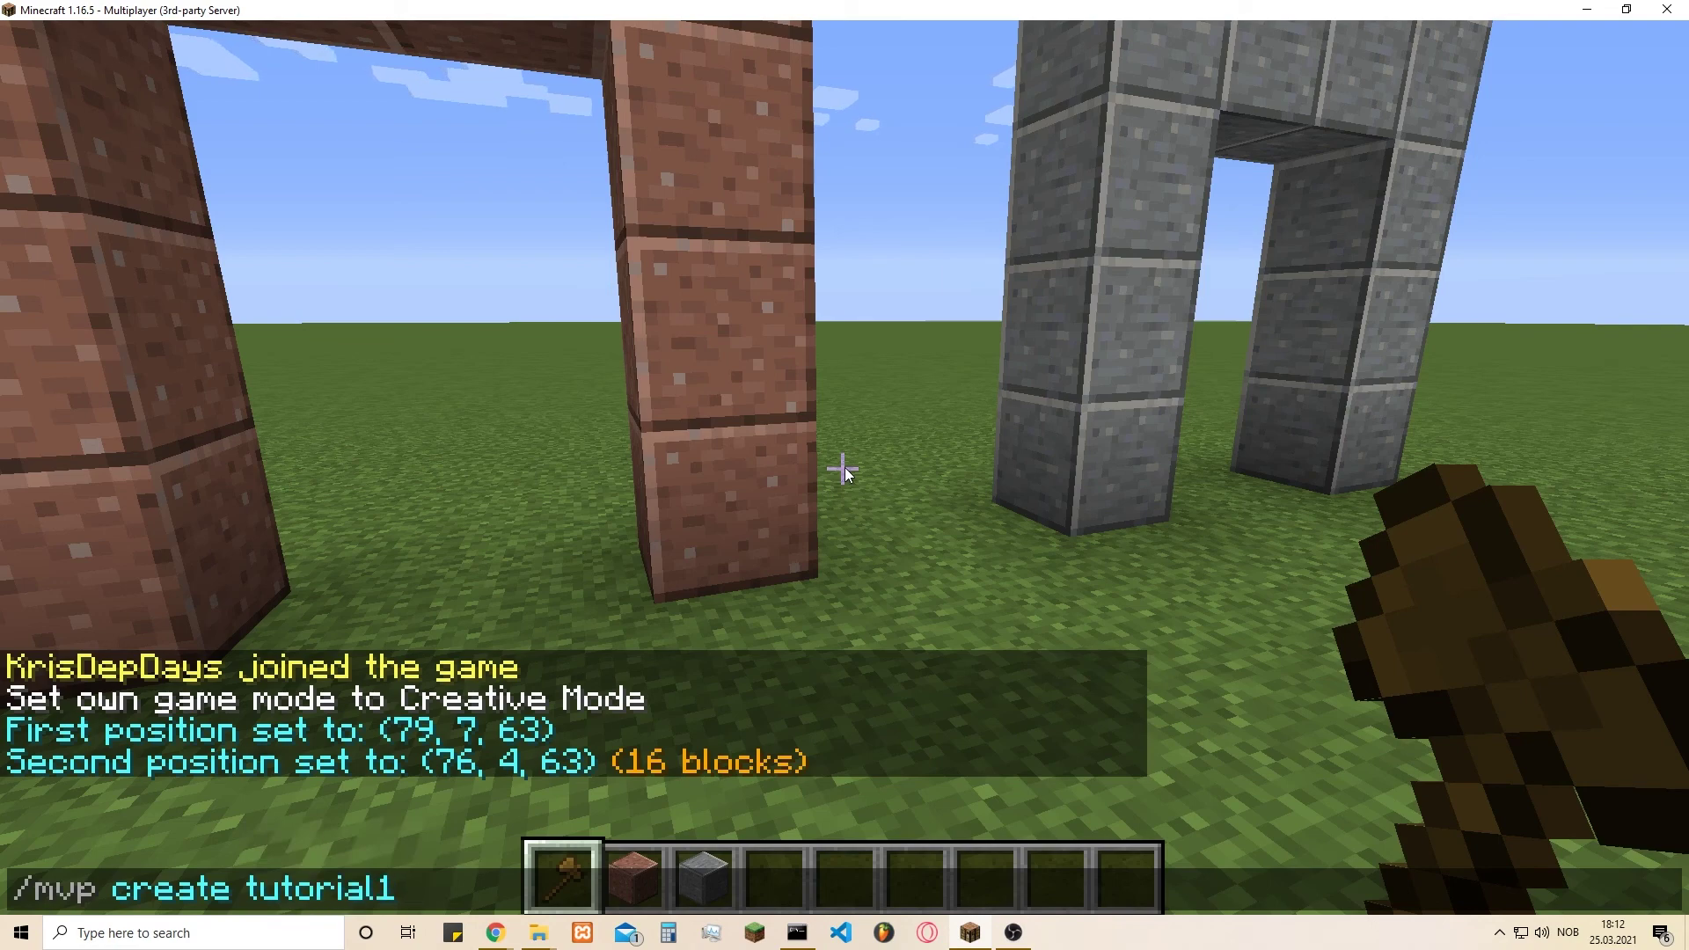
key("Return")
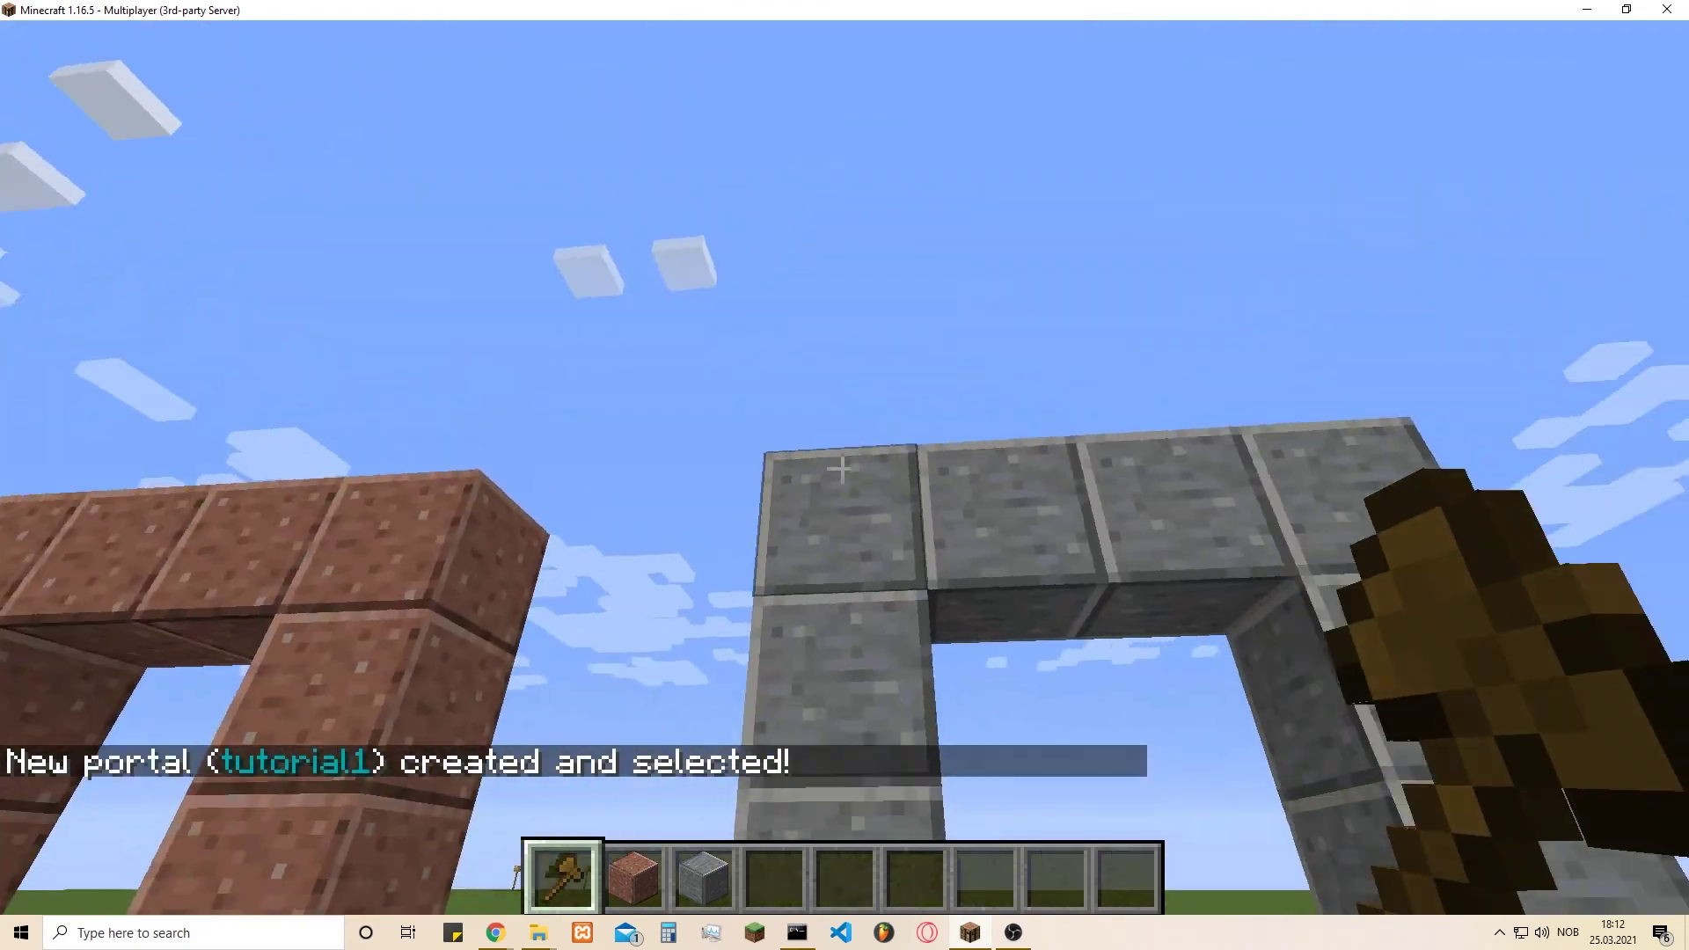
Mark the andesite frame's corners at (73, 7, 63) and (70, 4, 63) and run /mvp create tutorial2.
left_click(840, 471)
right_click(841, 471)
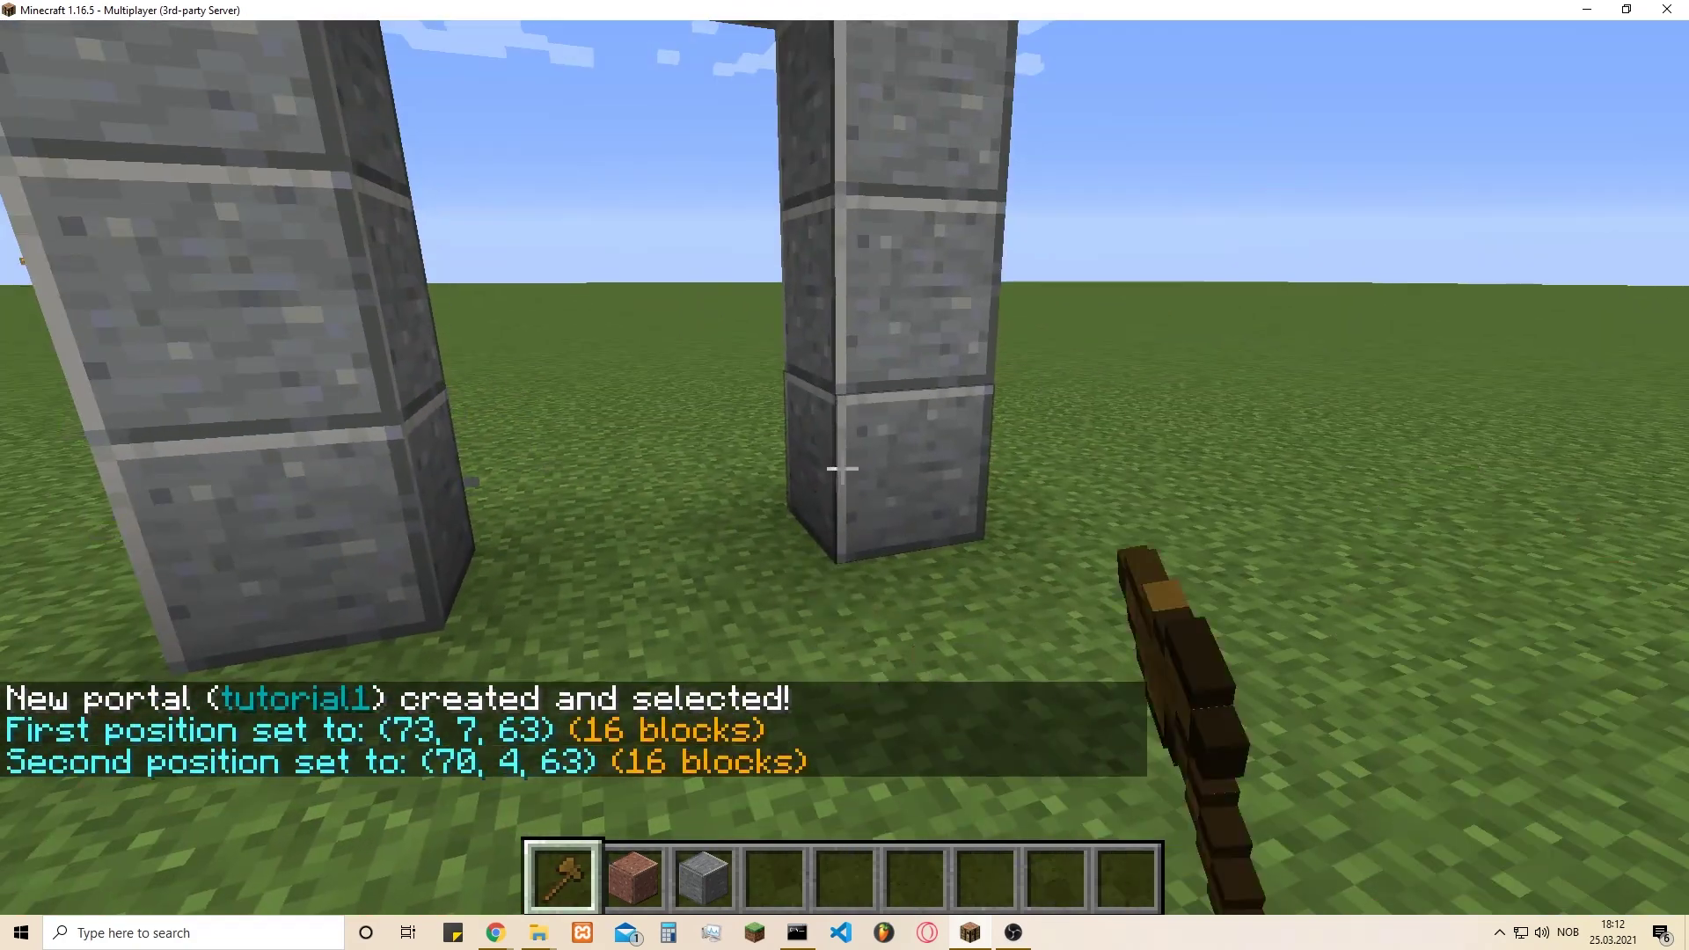
key("t")
key("Up")
key("BackSpace")
type("2")
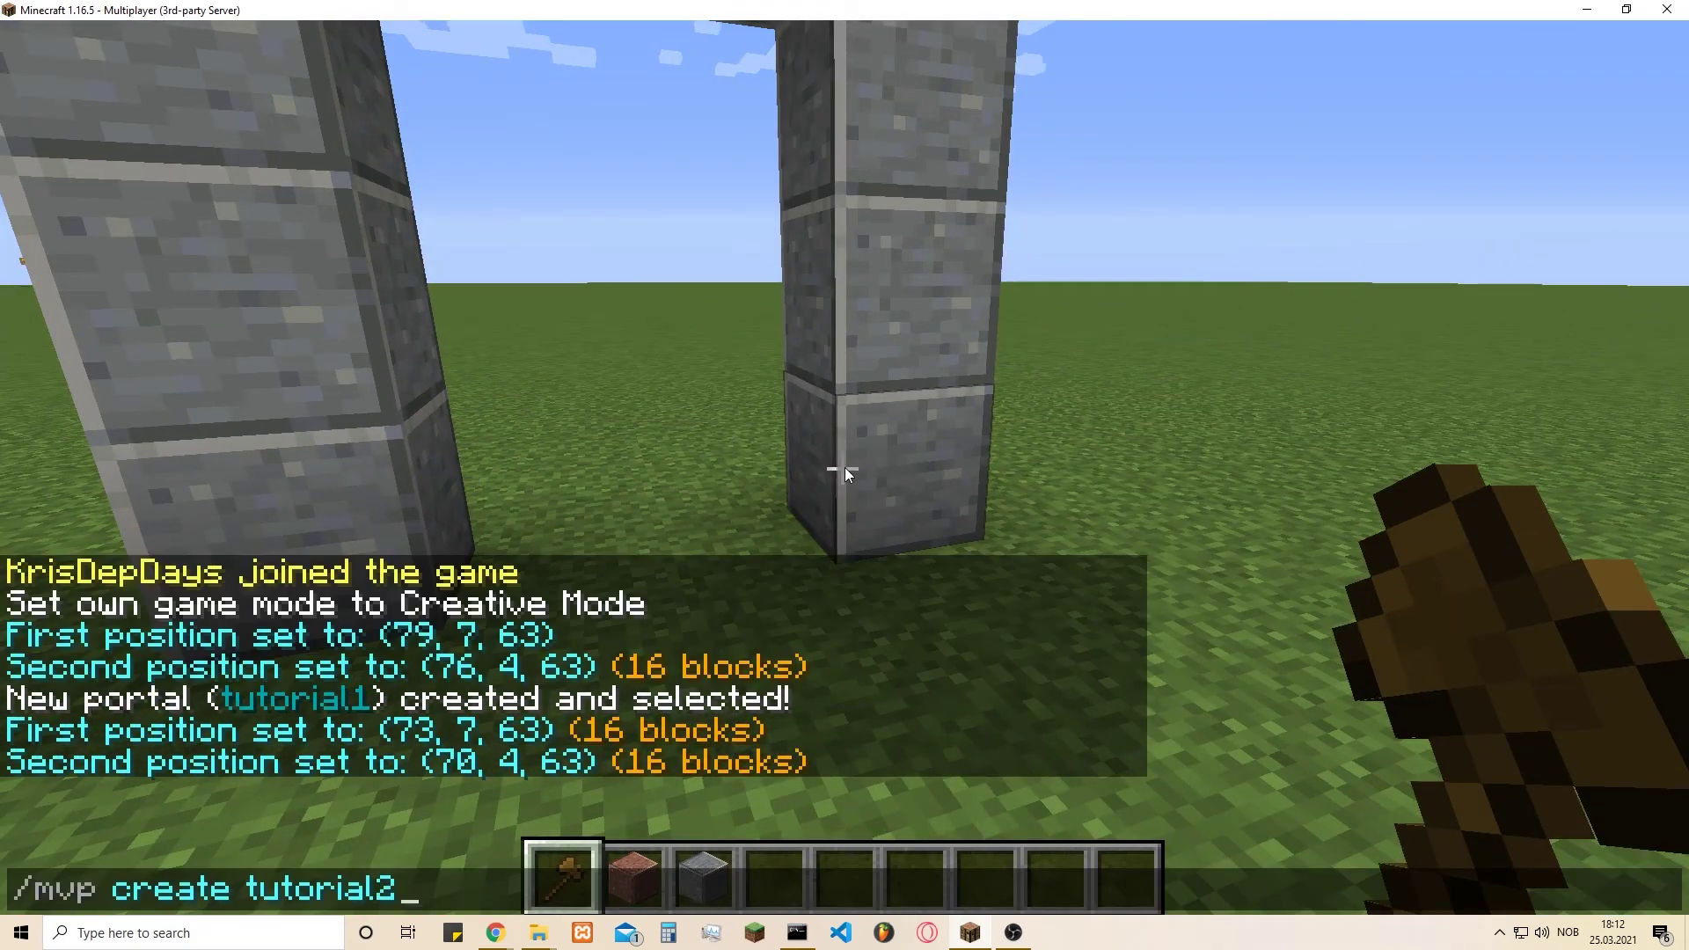
key("Return")
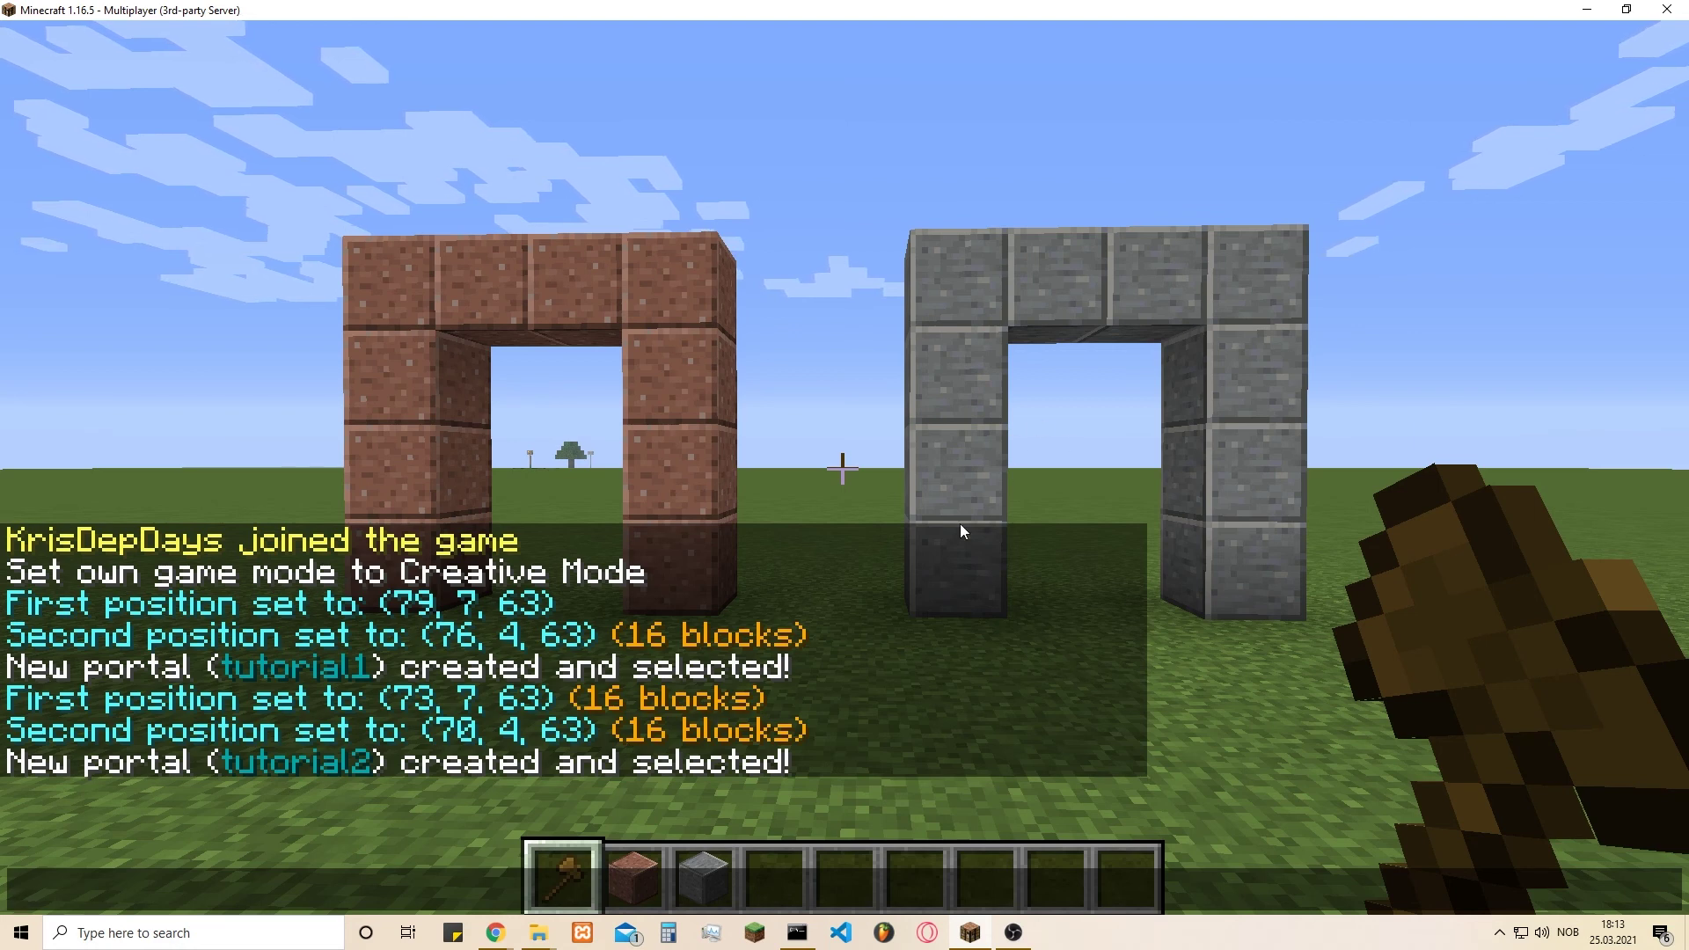
Set the destination of the andesite portal to the granite one with /mvp modify dest p:tutorial1.
type("/m")
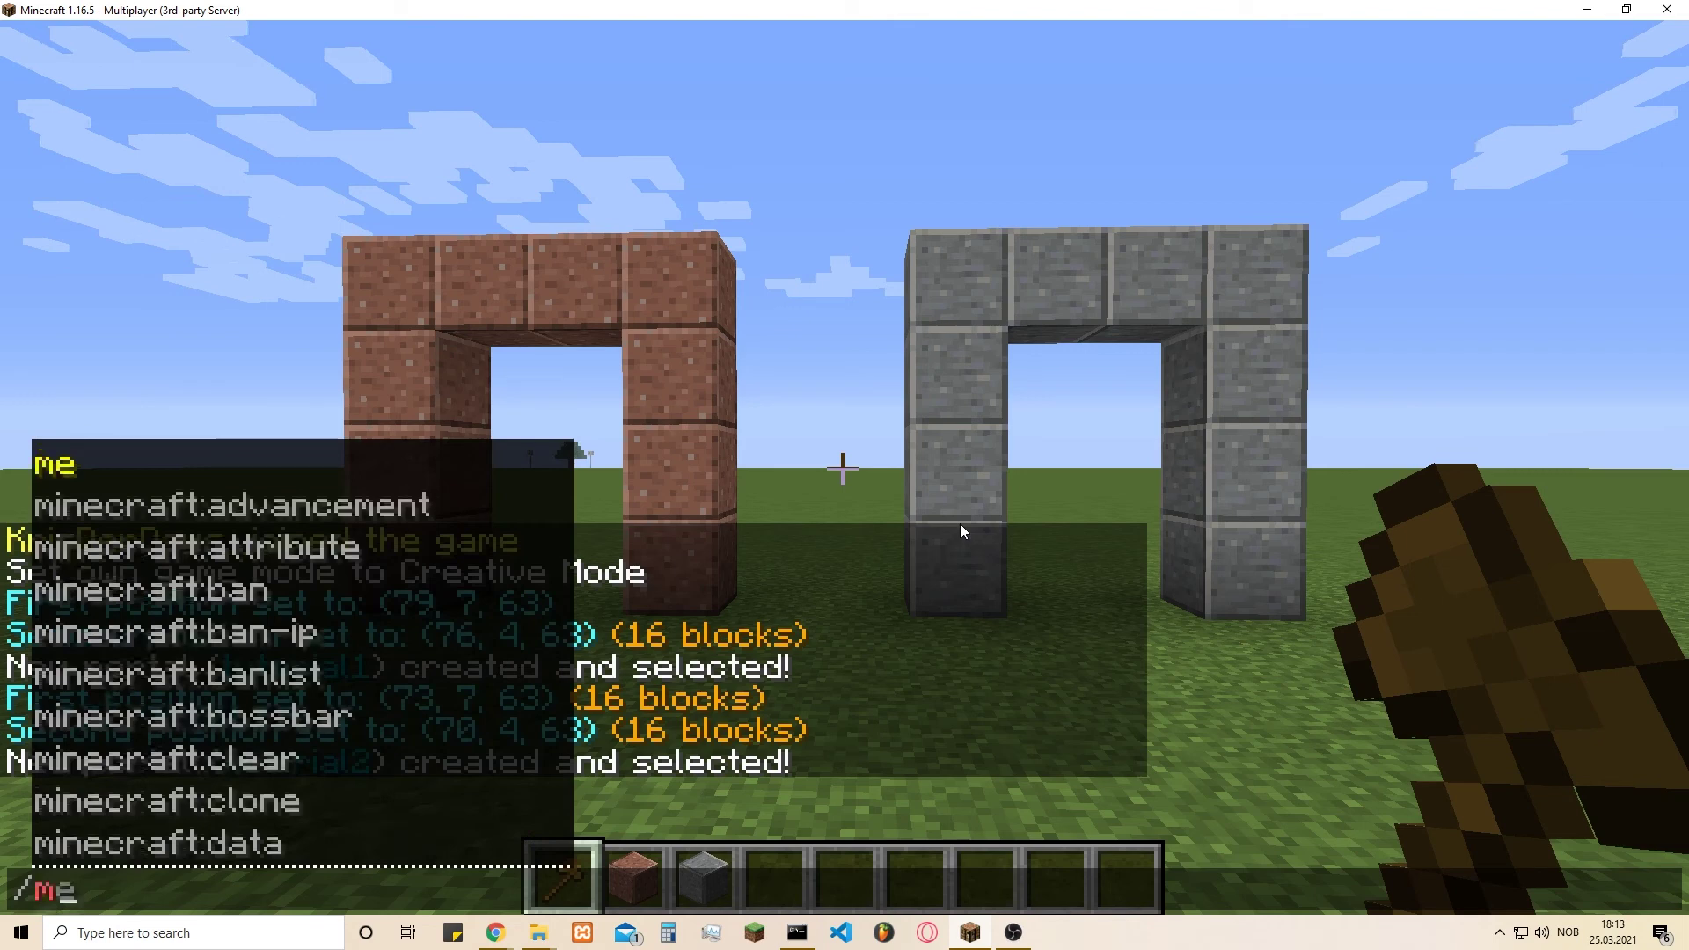
type("vp modi")
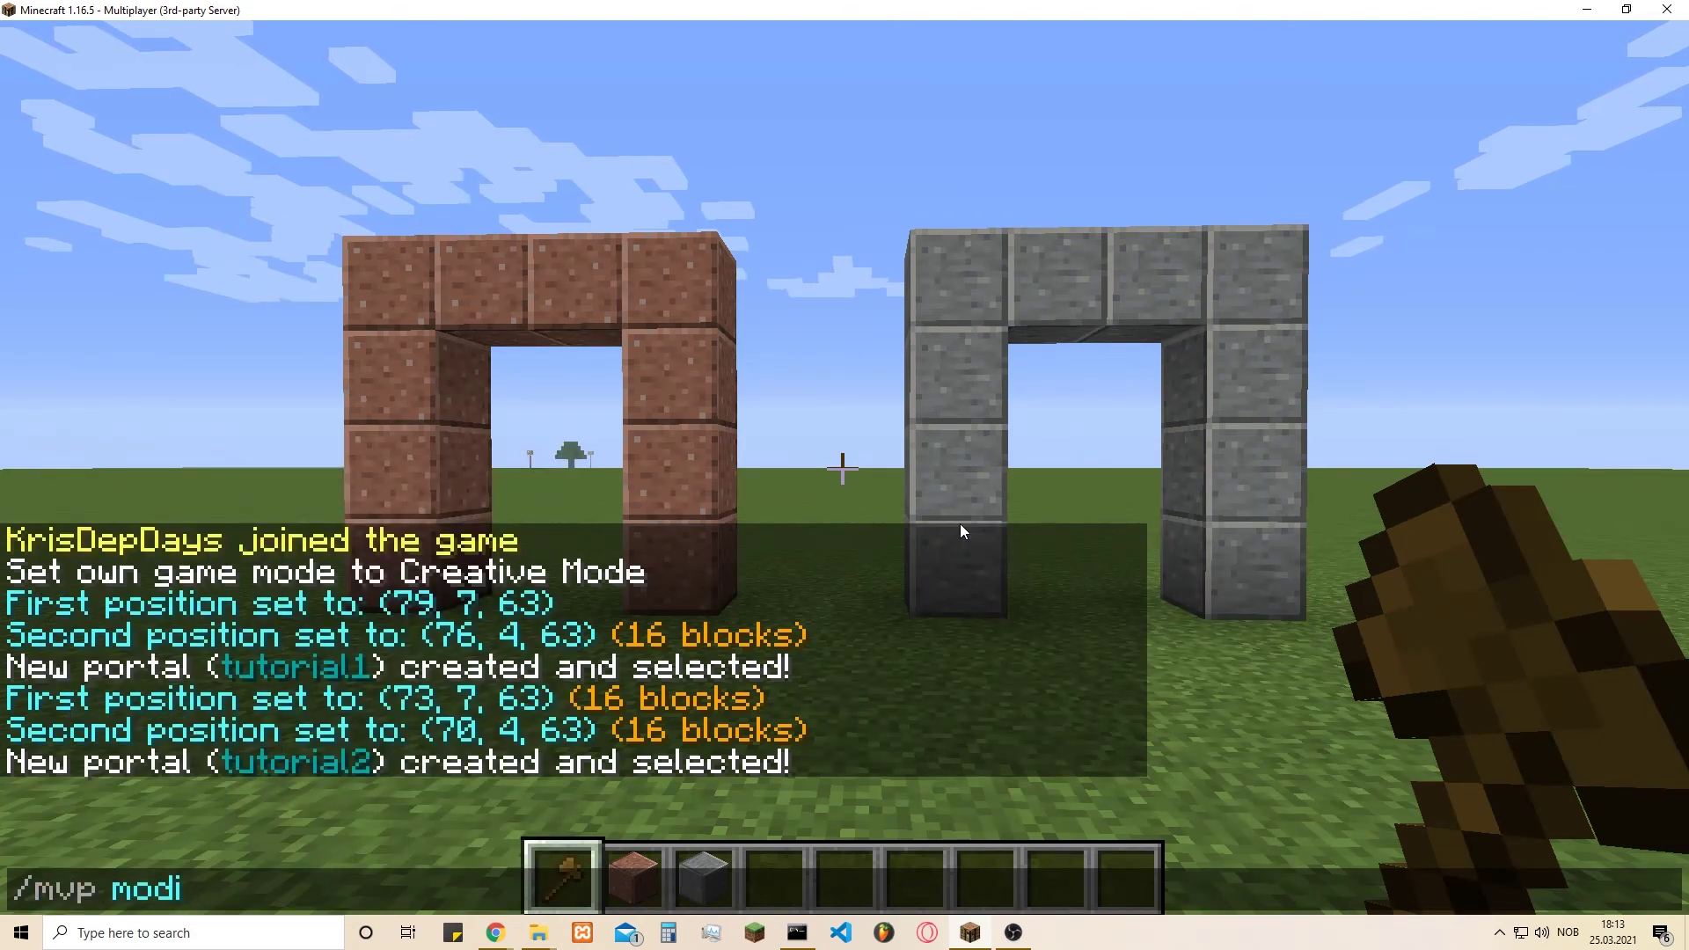
type("fy de")
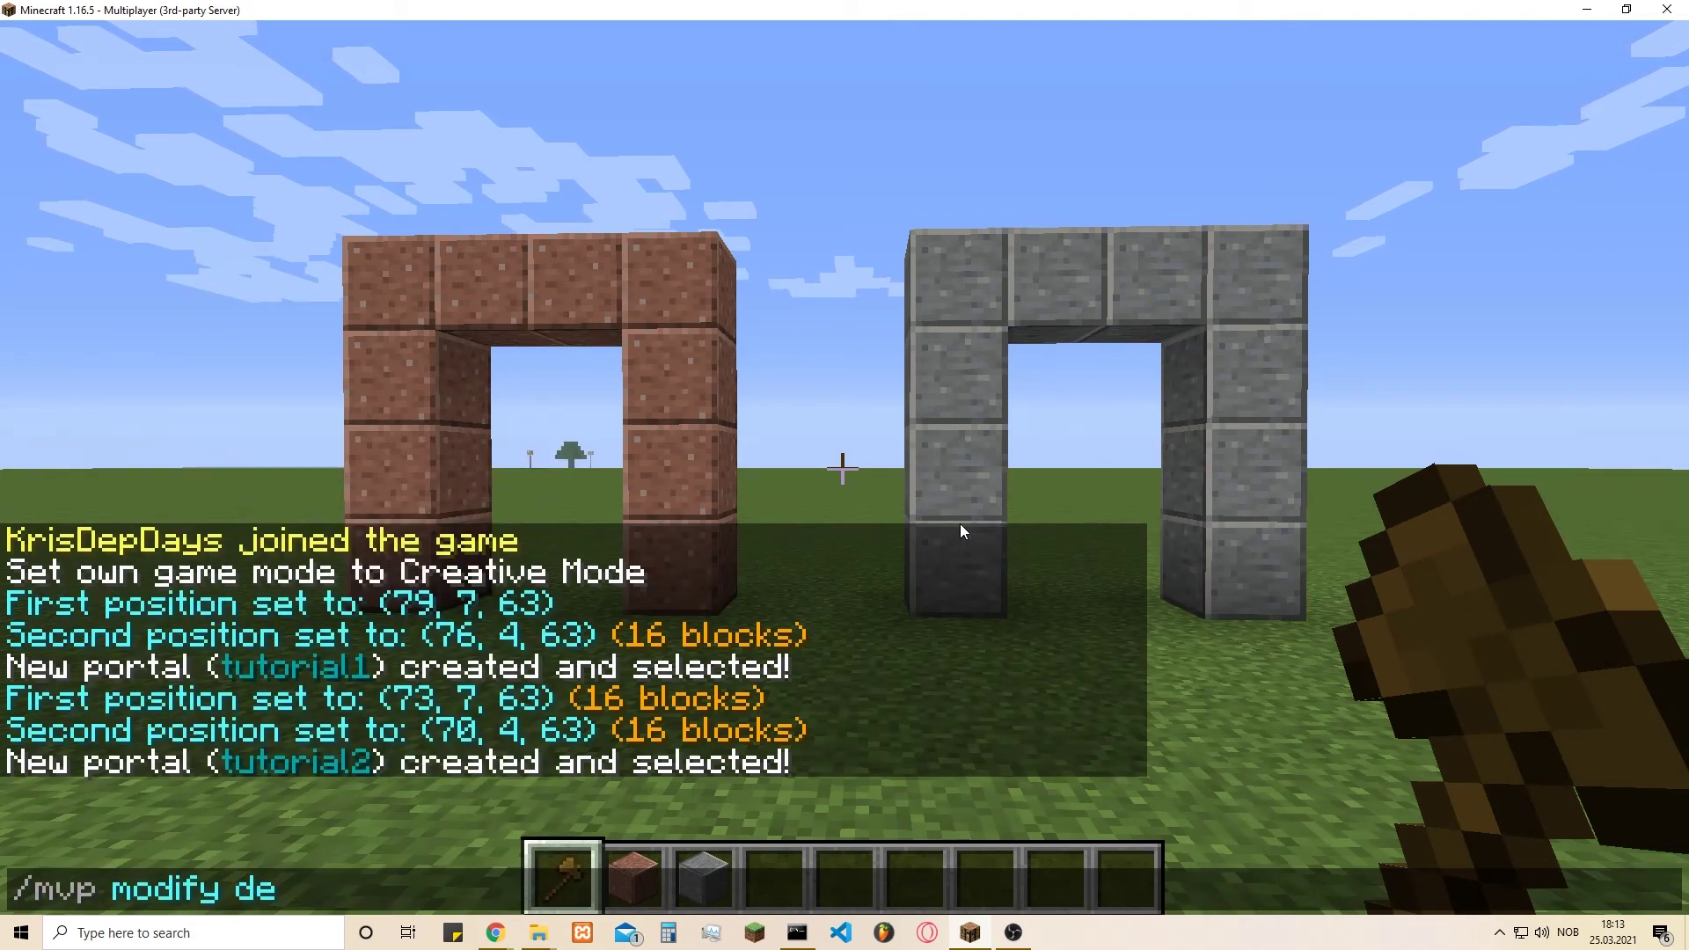
type("st p:")
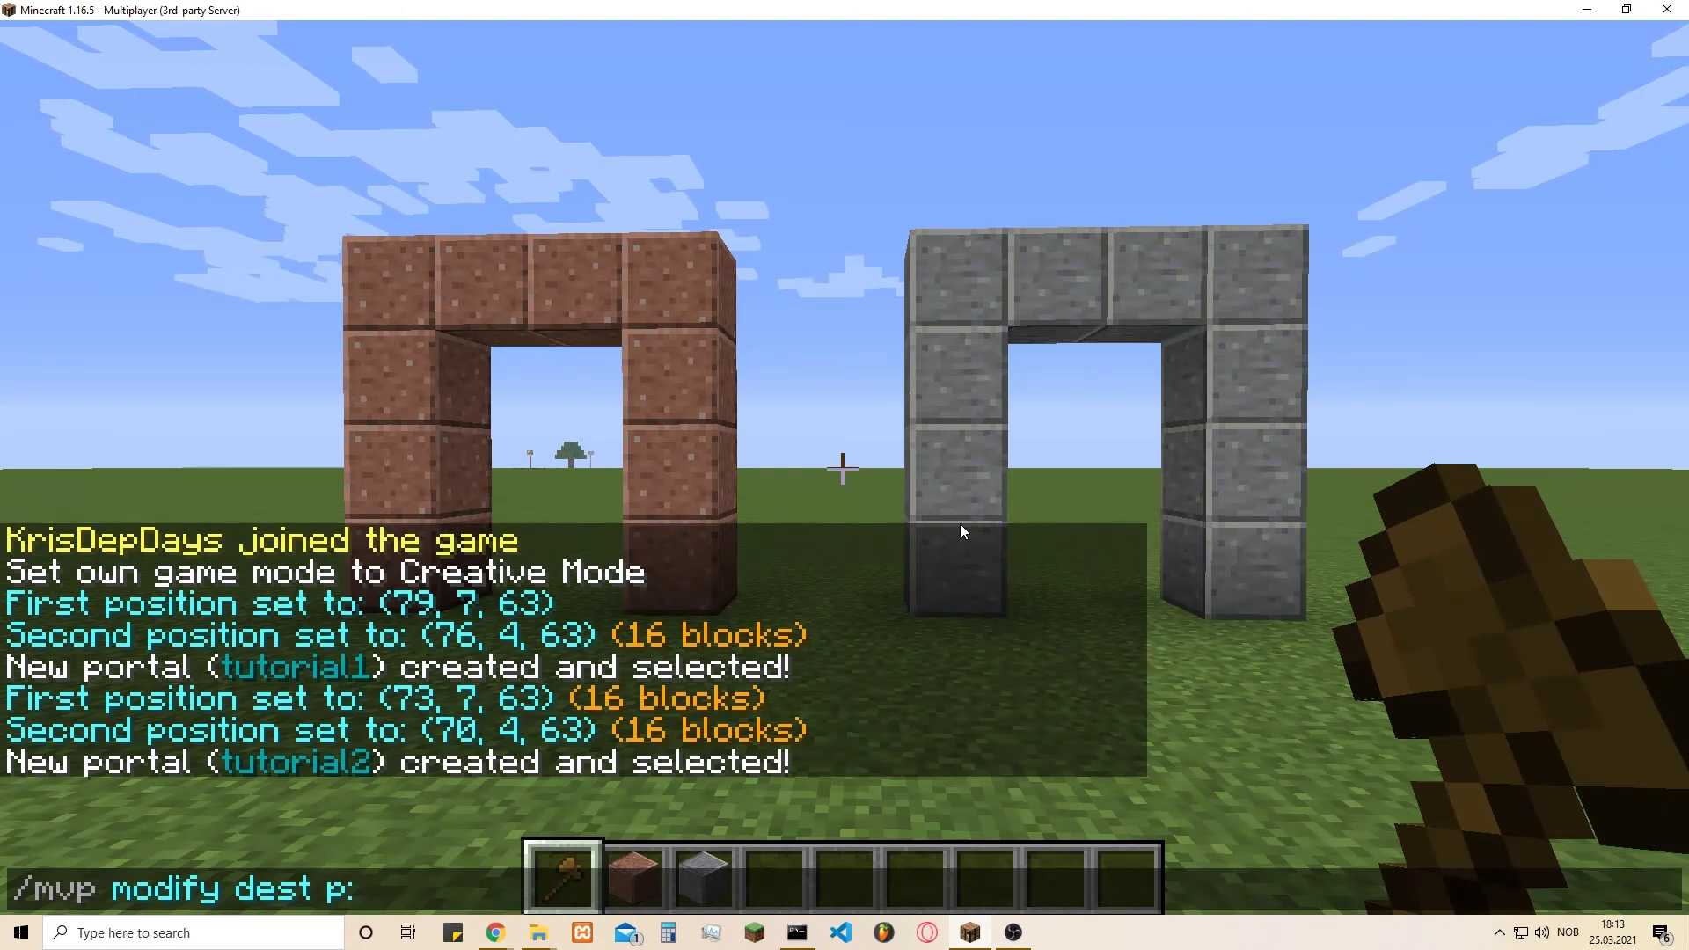
type("utorial1")
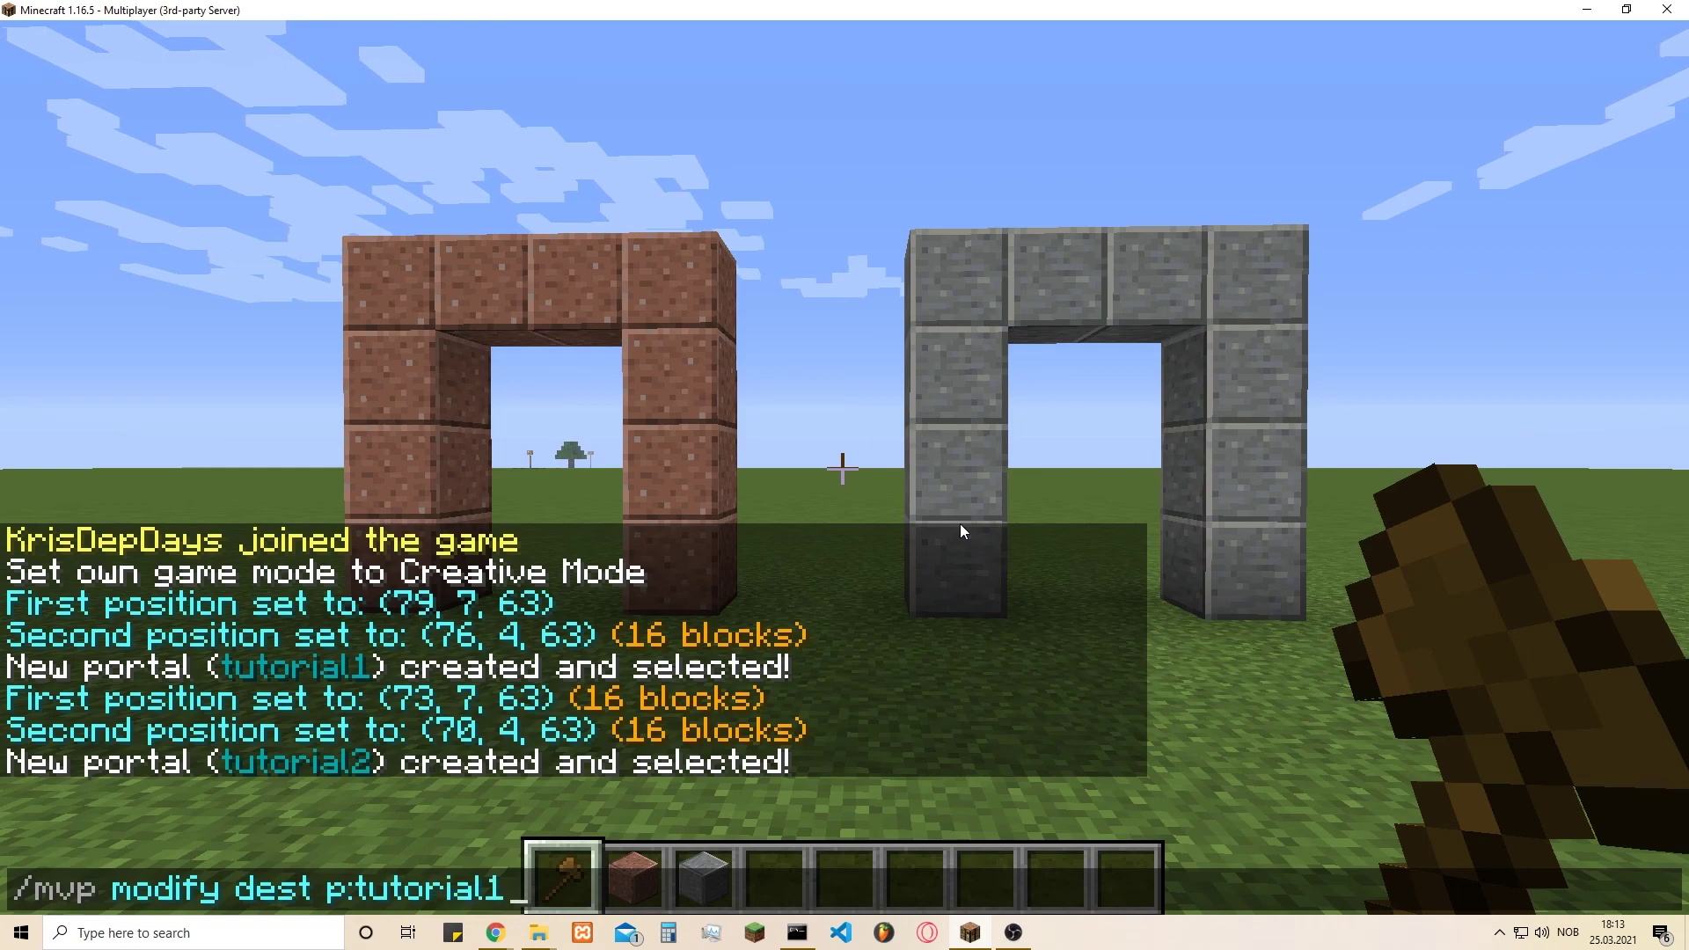
key("Return")
Walk through the andesite and granite frames to test where each portal leads.
key("w")
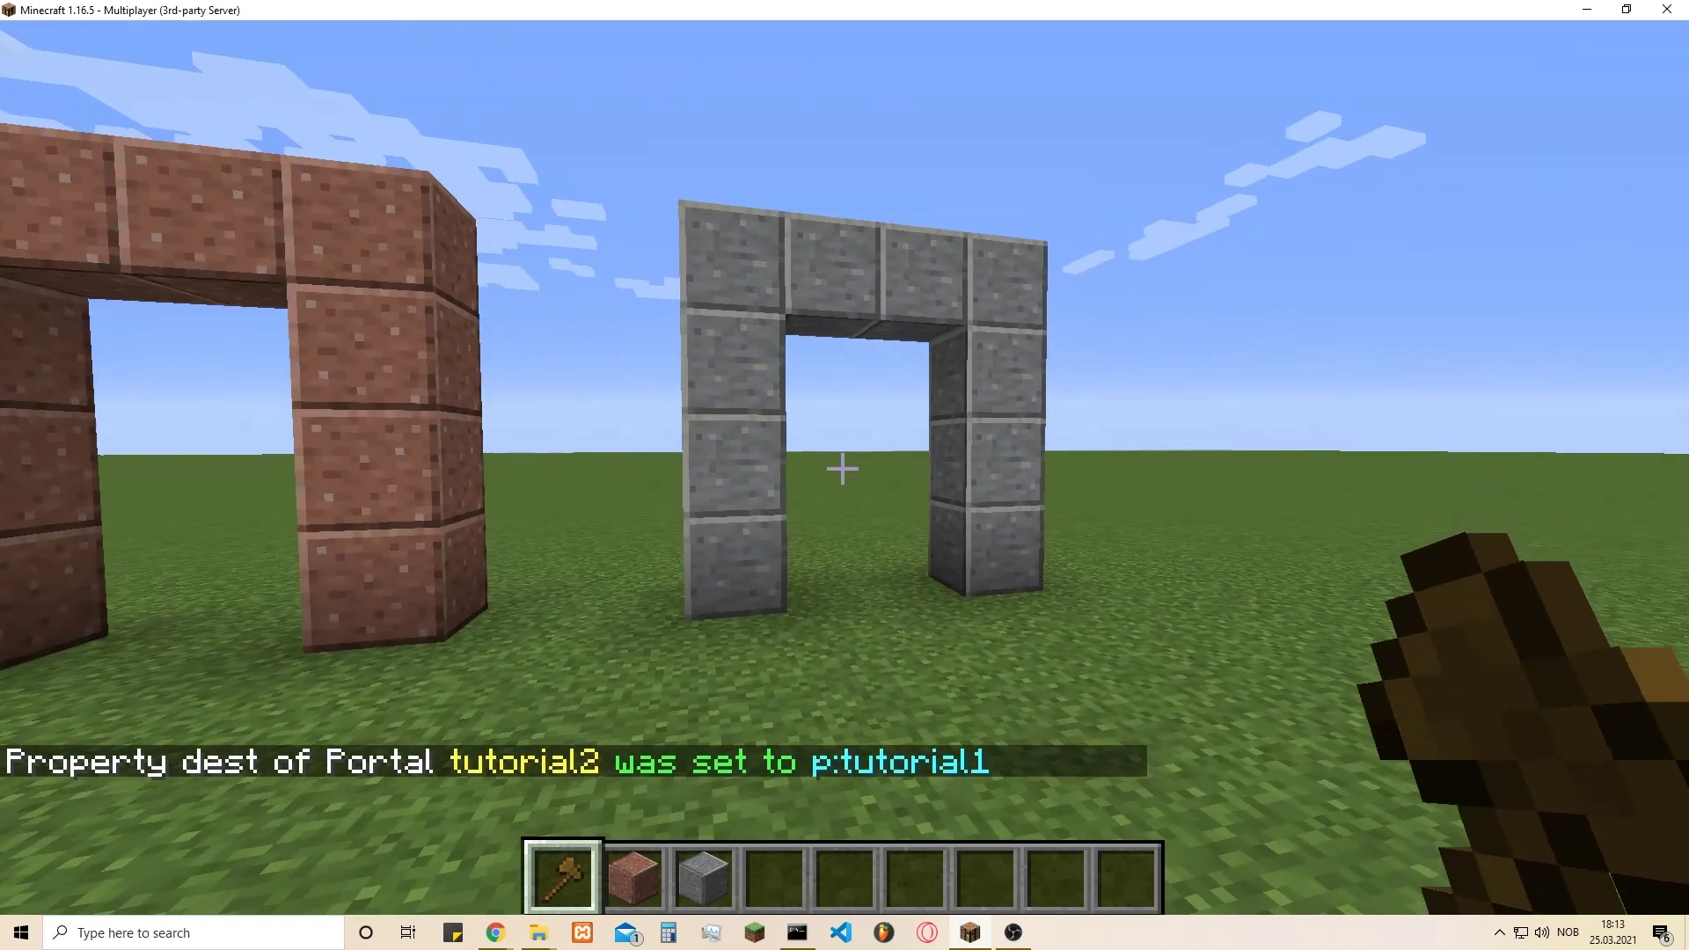
key("w")
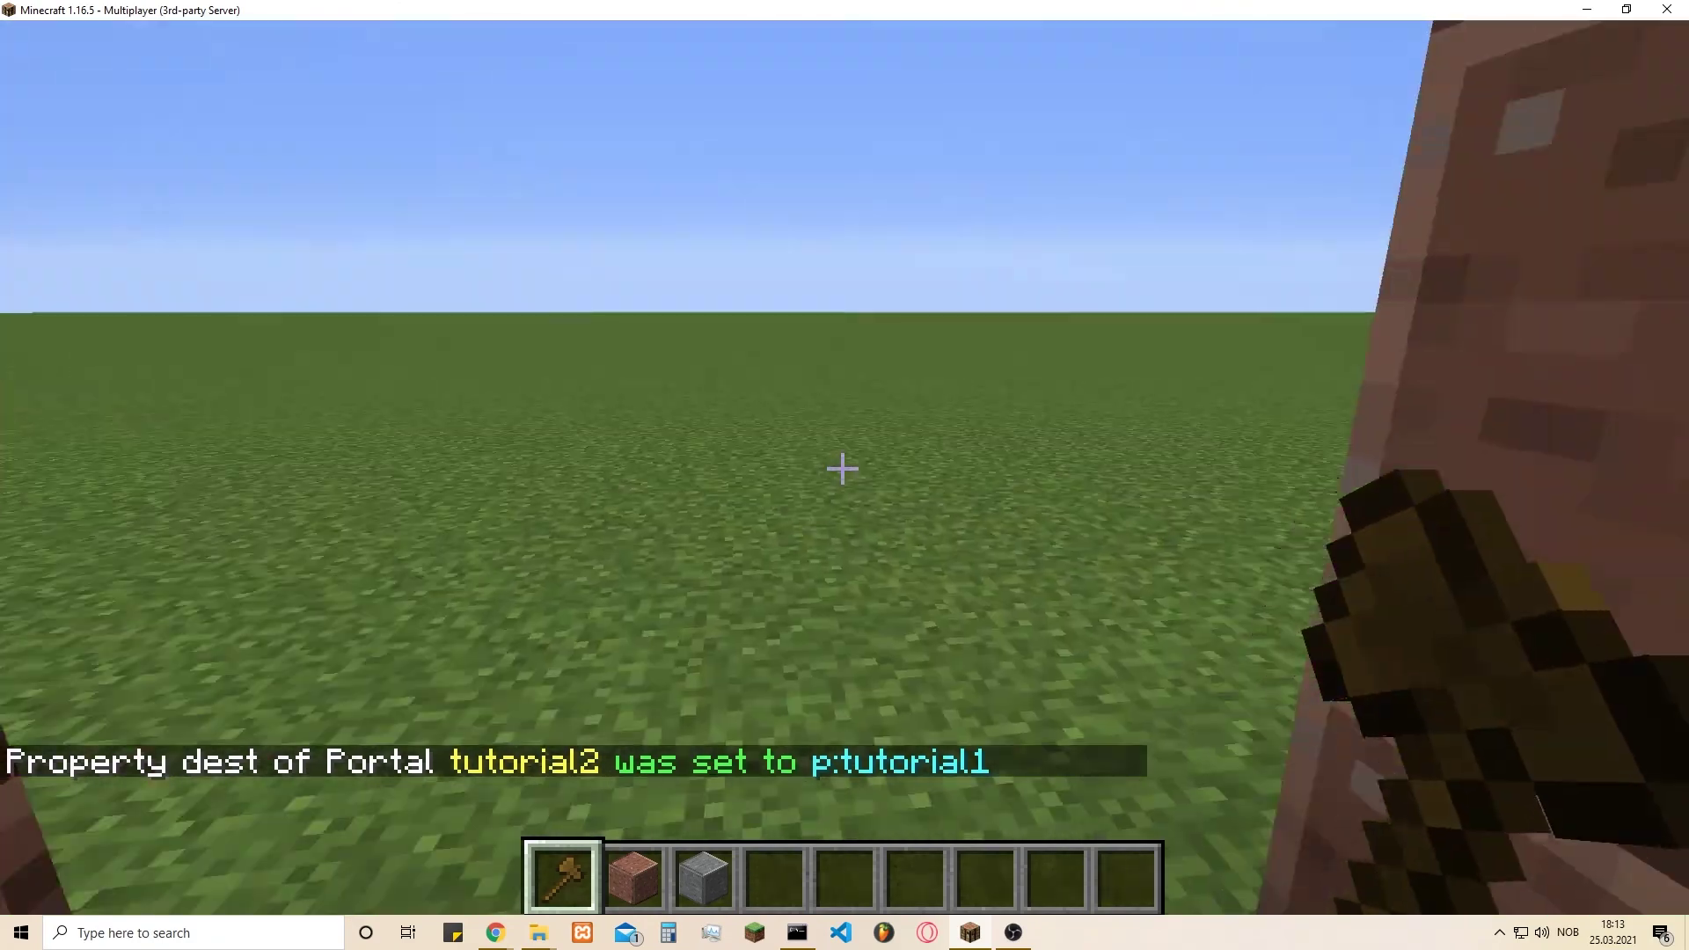
key("w")
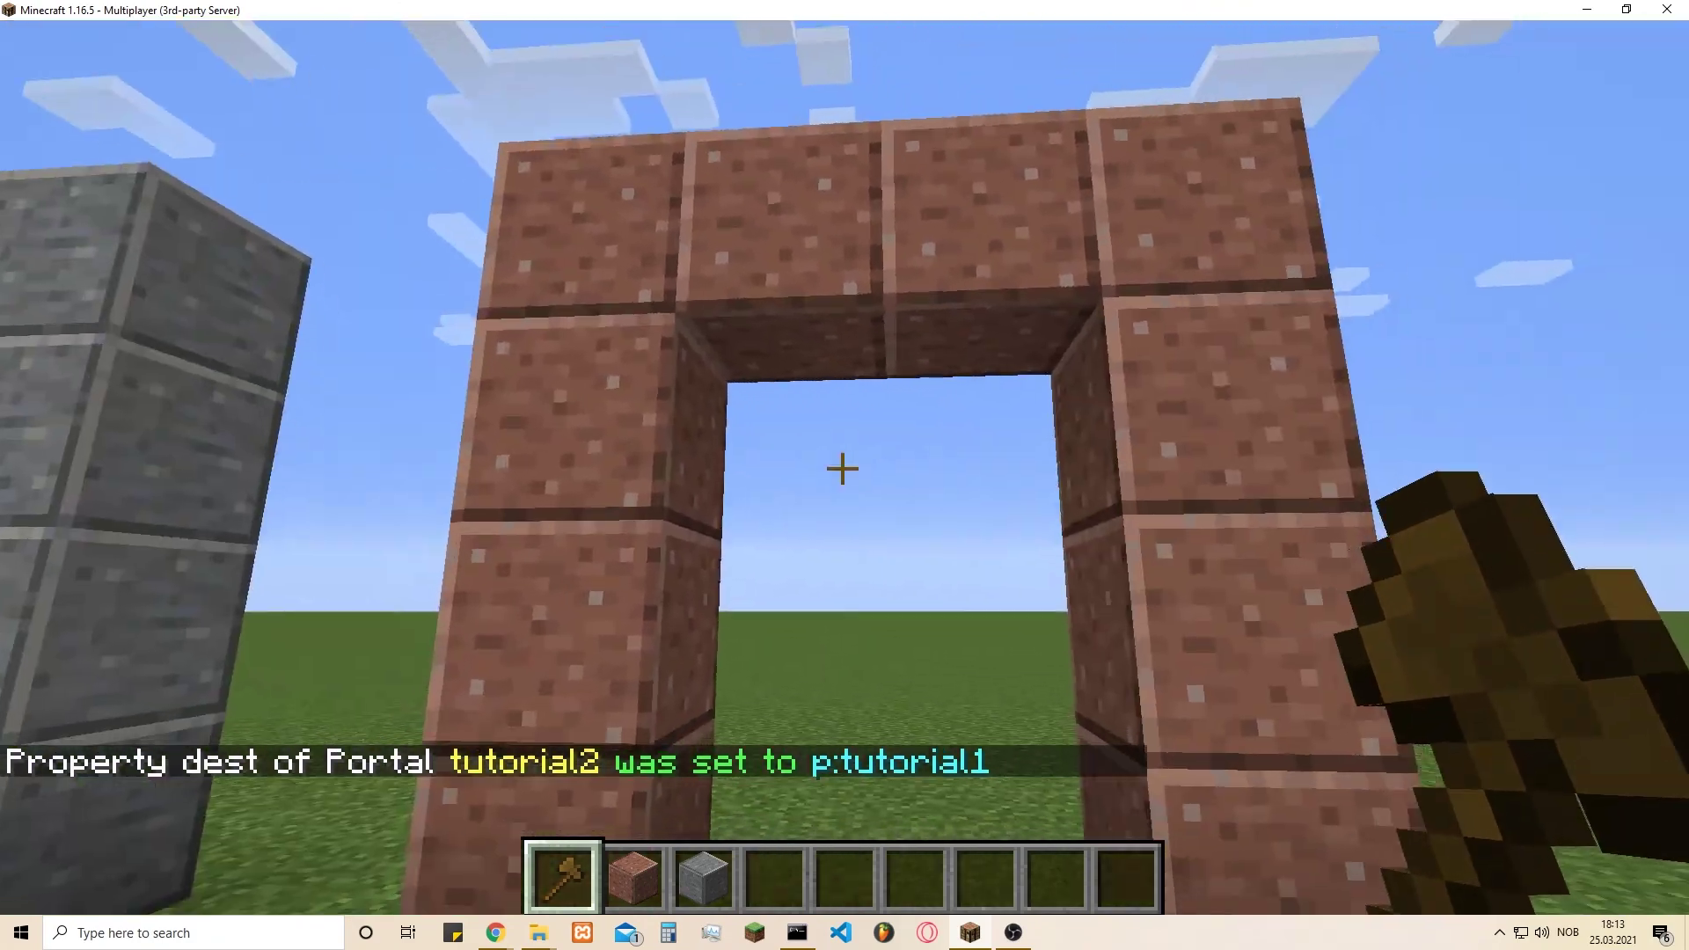
key("s")
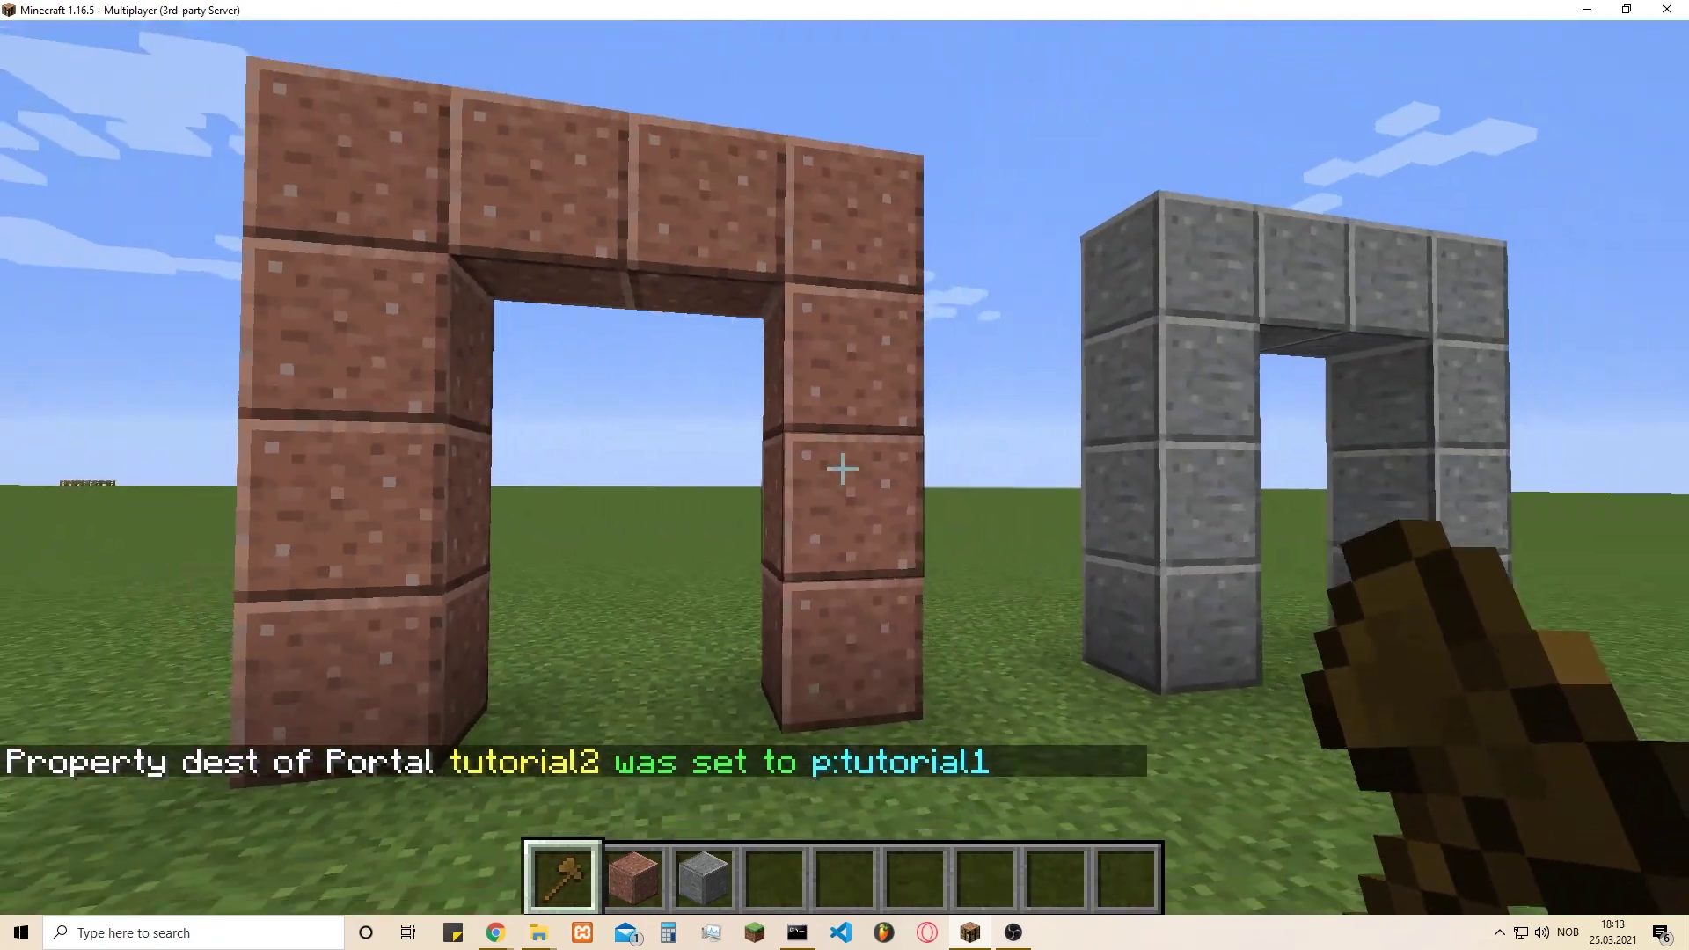
key("w")
key("w")
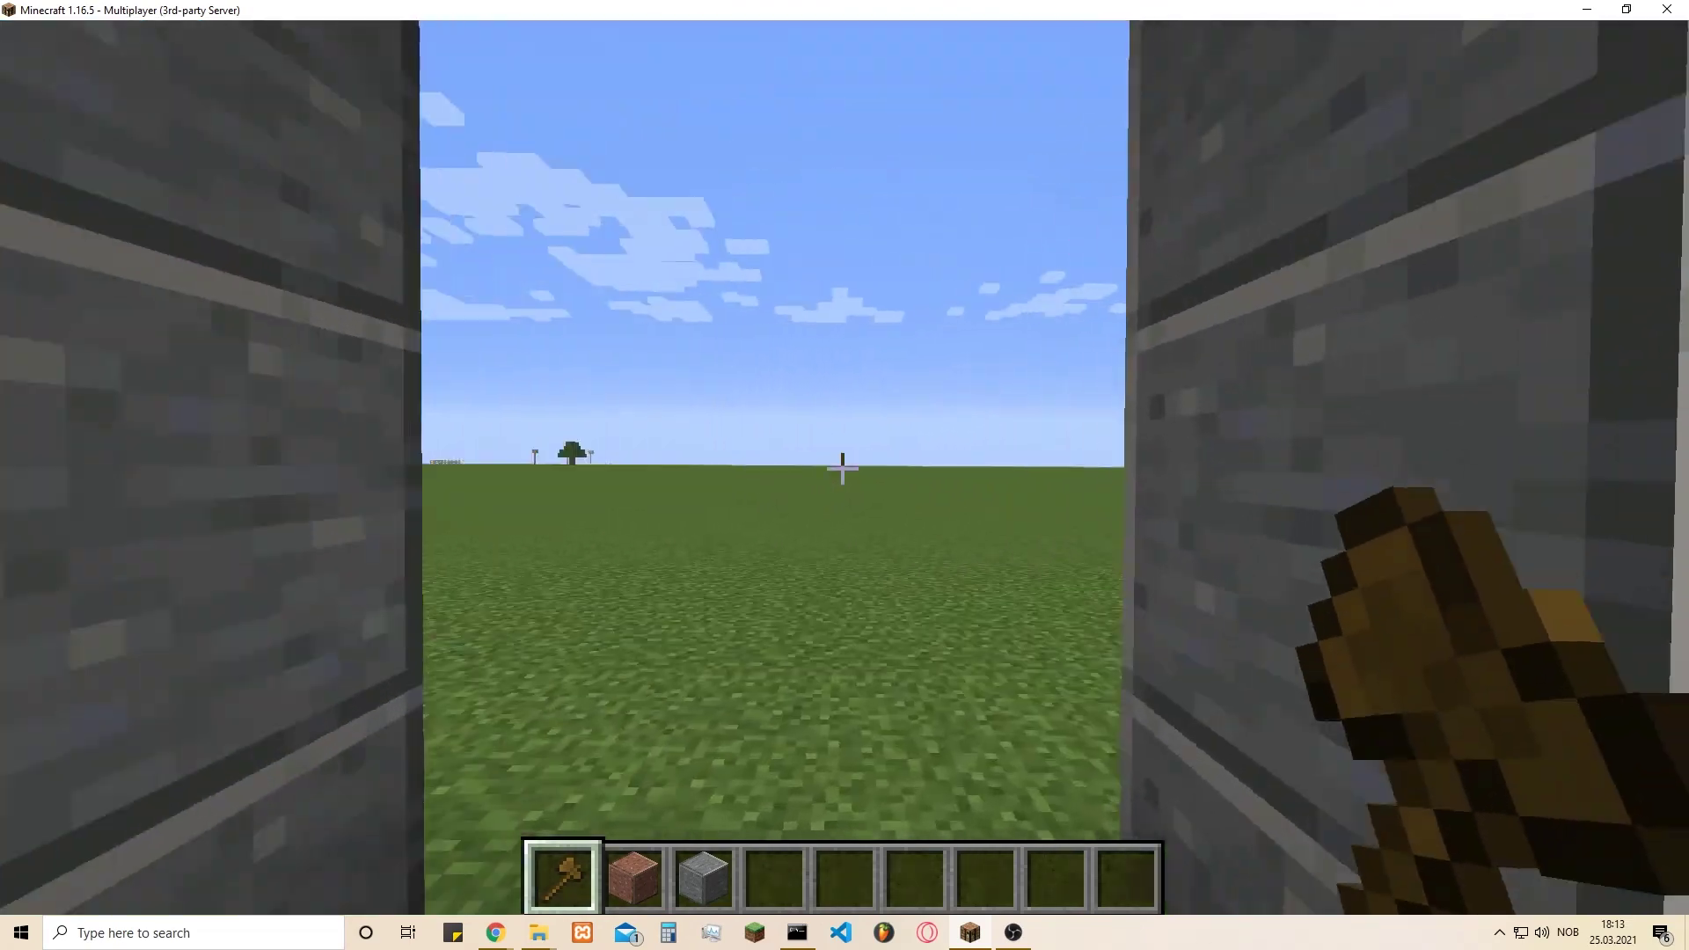
key("w")
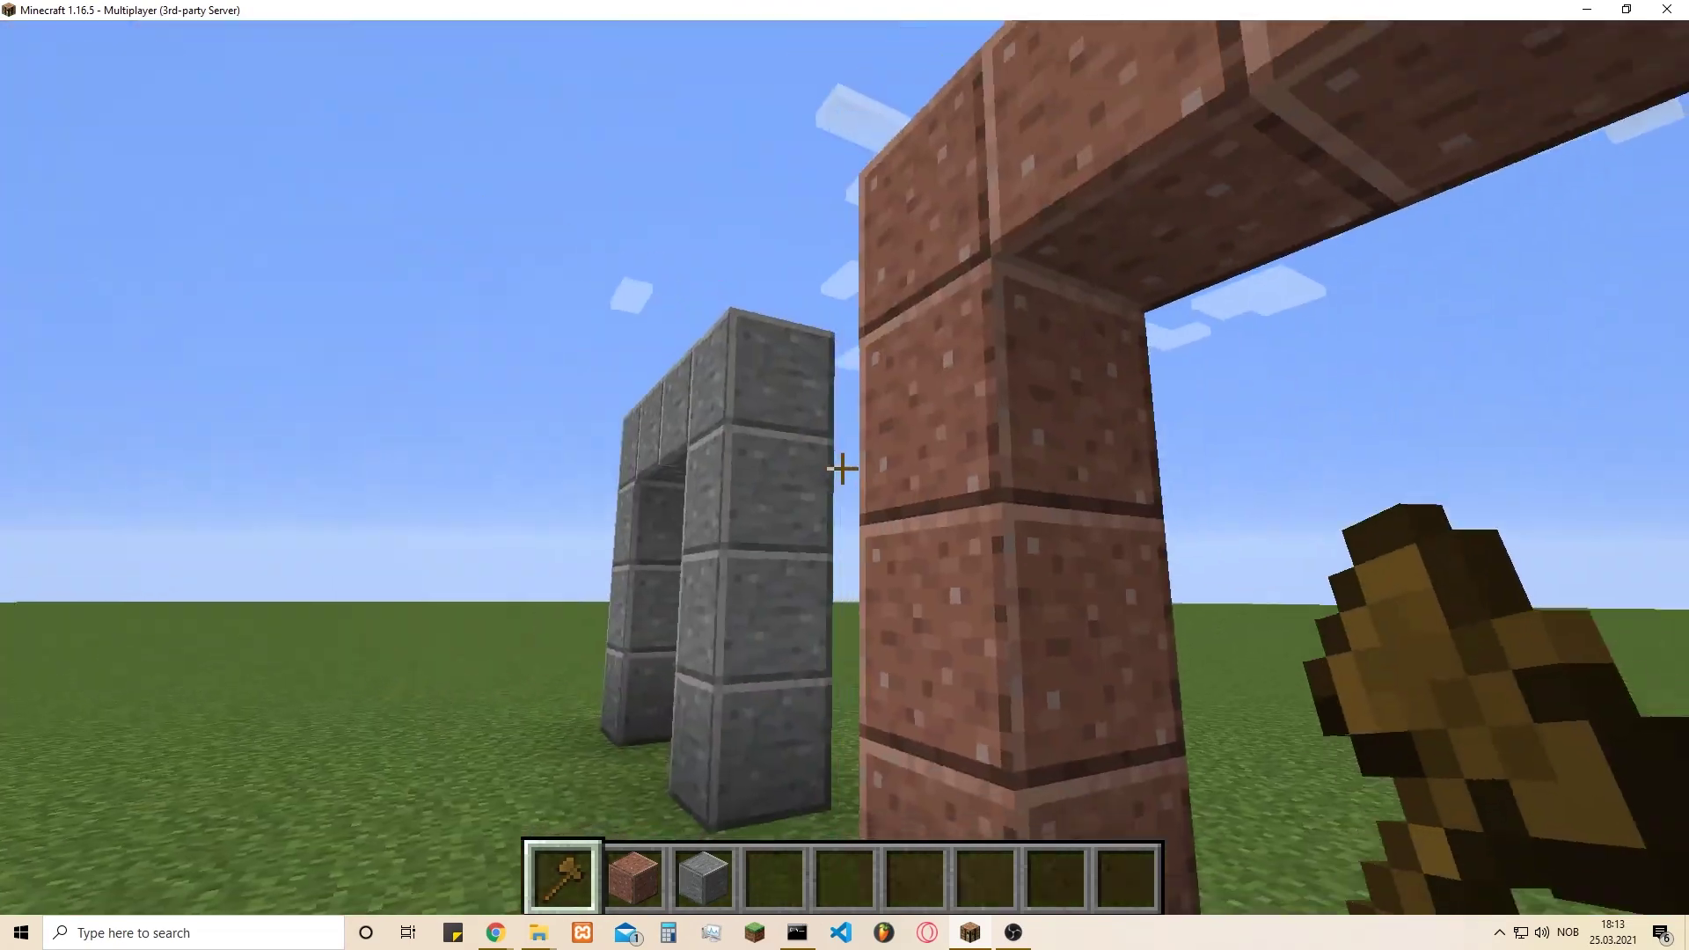
key("s")
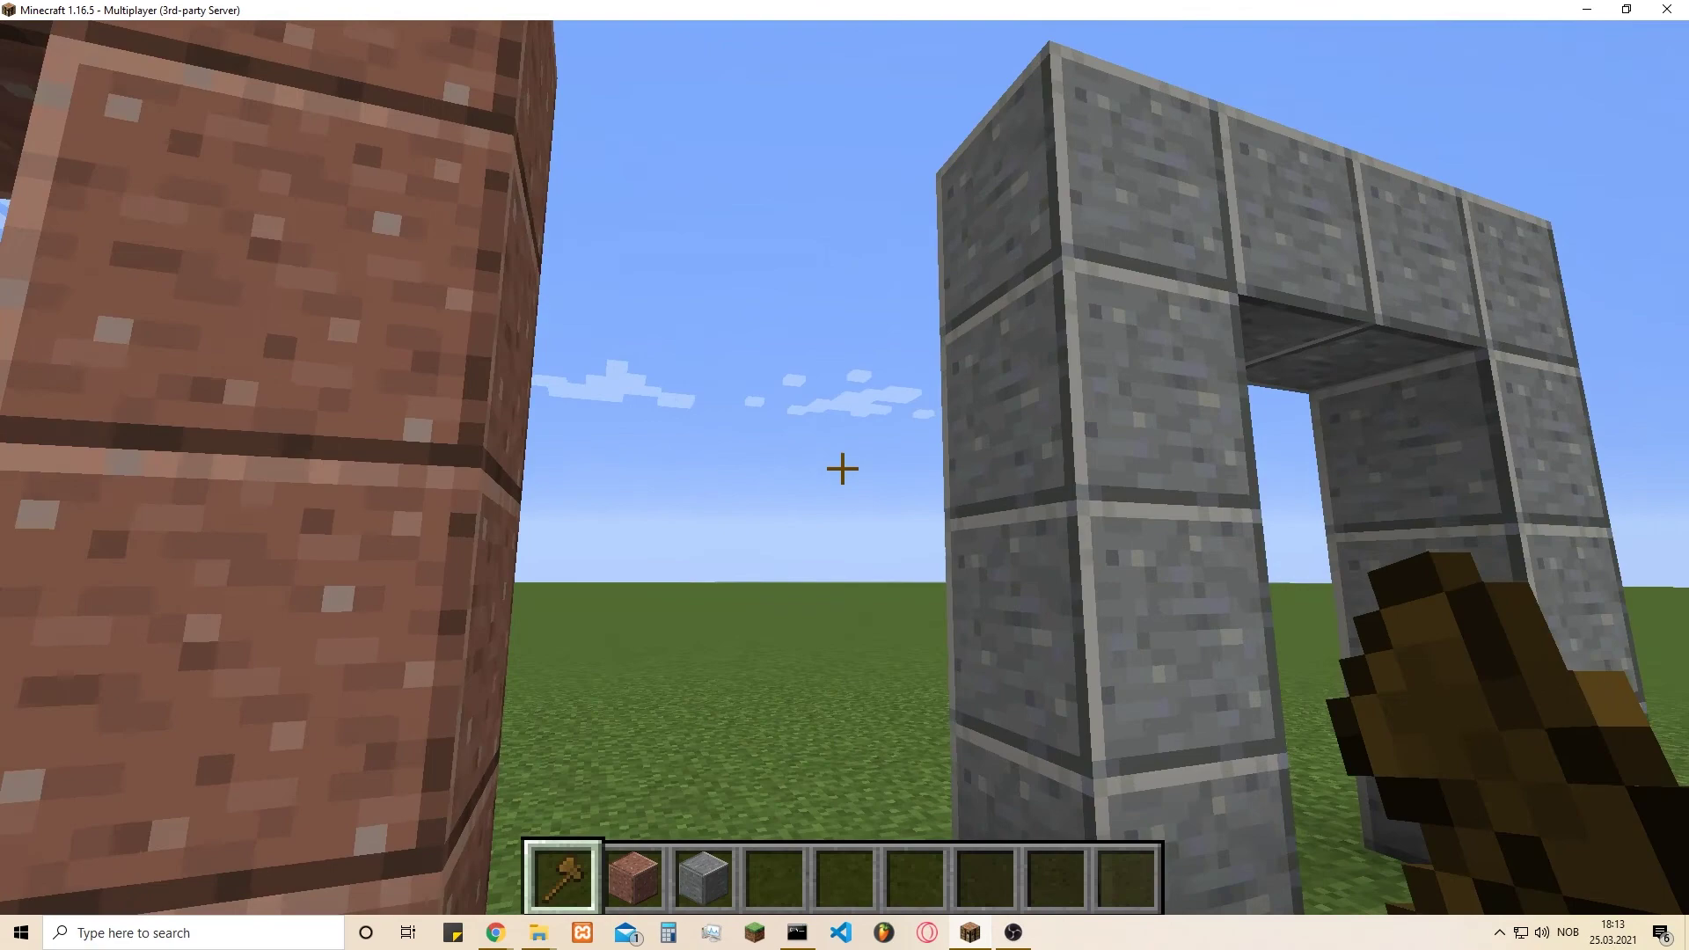
Select the granite frame's portal with the command /mvp select tutorial1.
key("slash")
type("mvp ser")
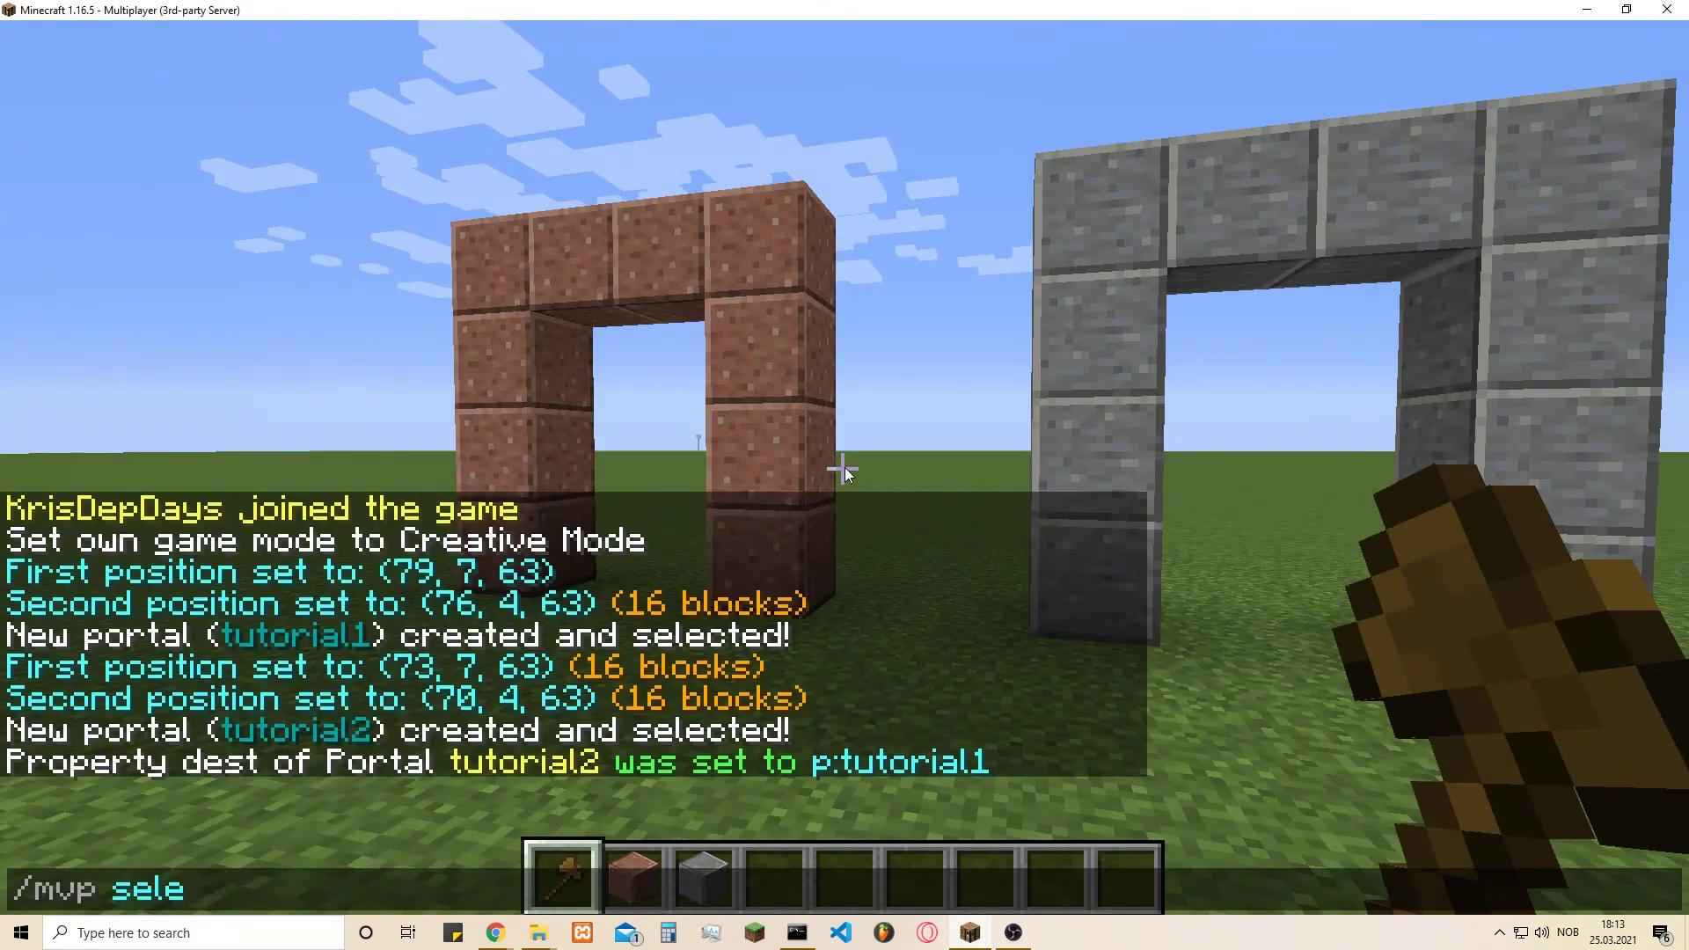
type("ect ")
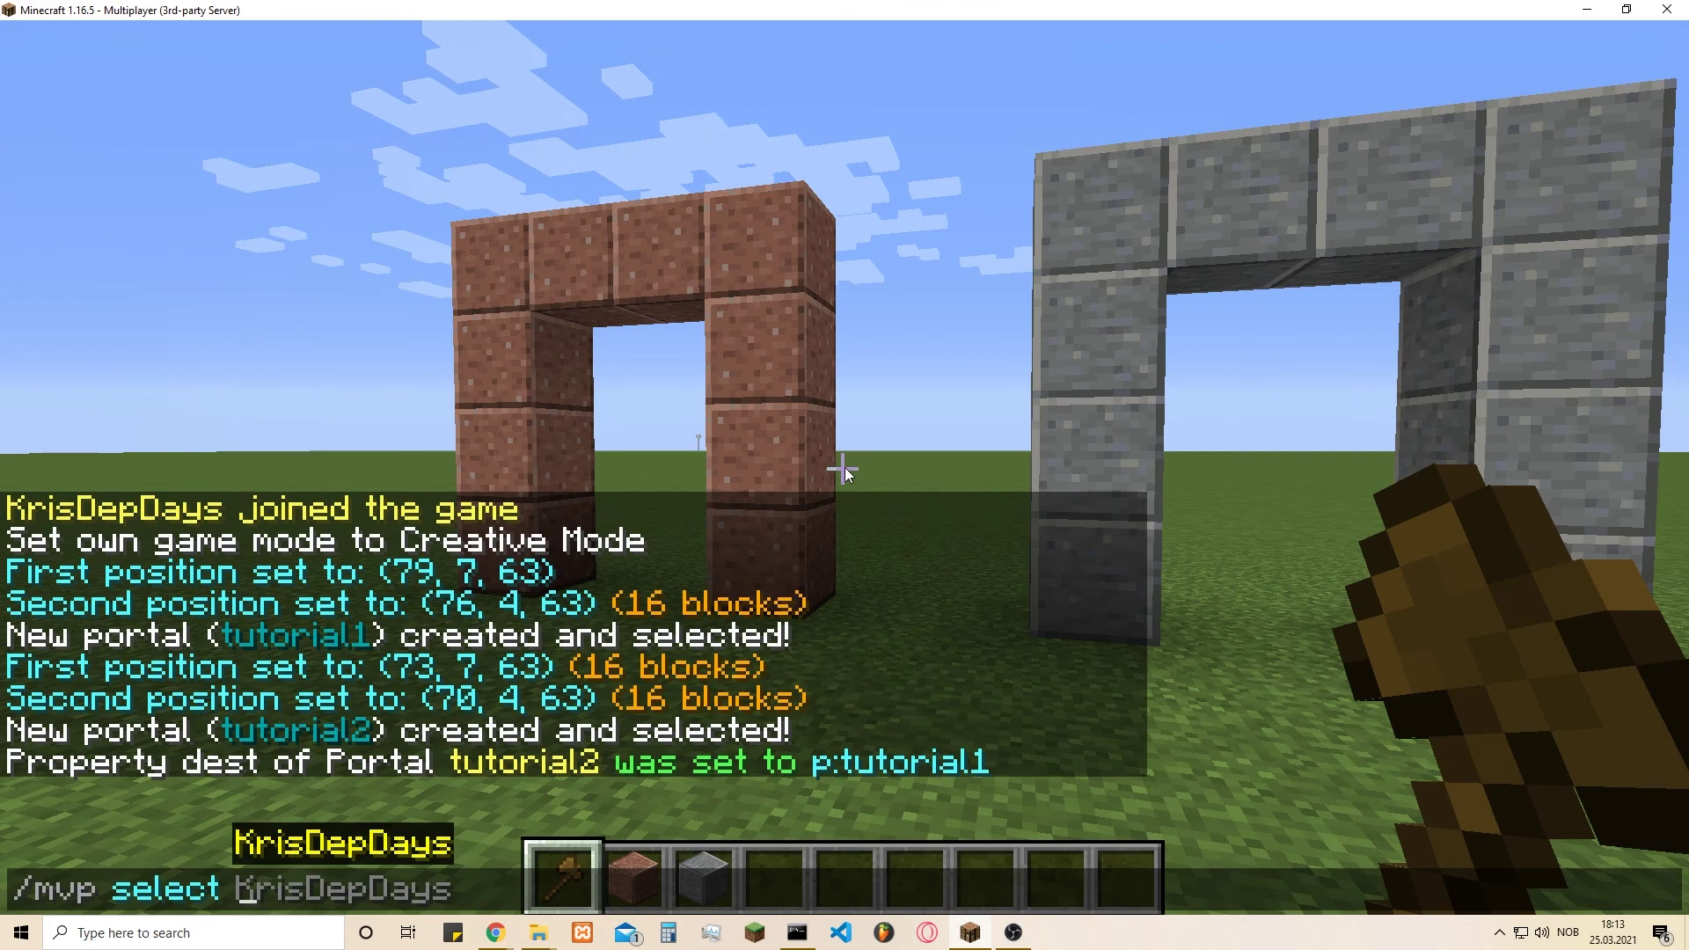
type("tutorial1")
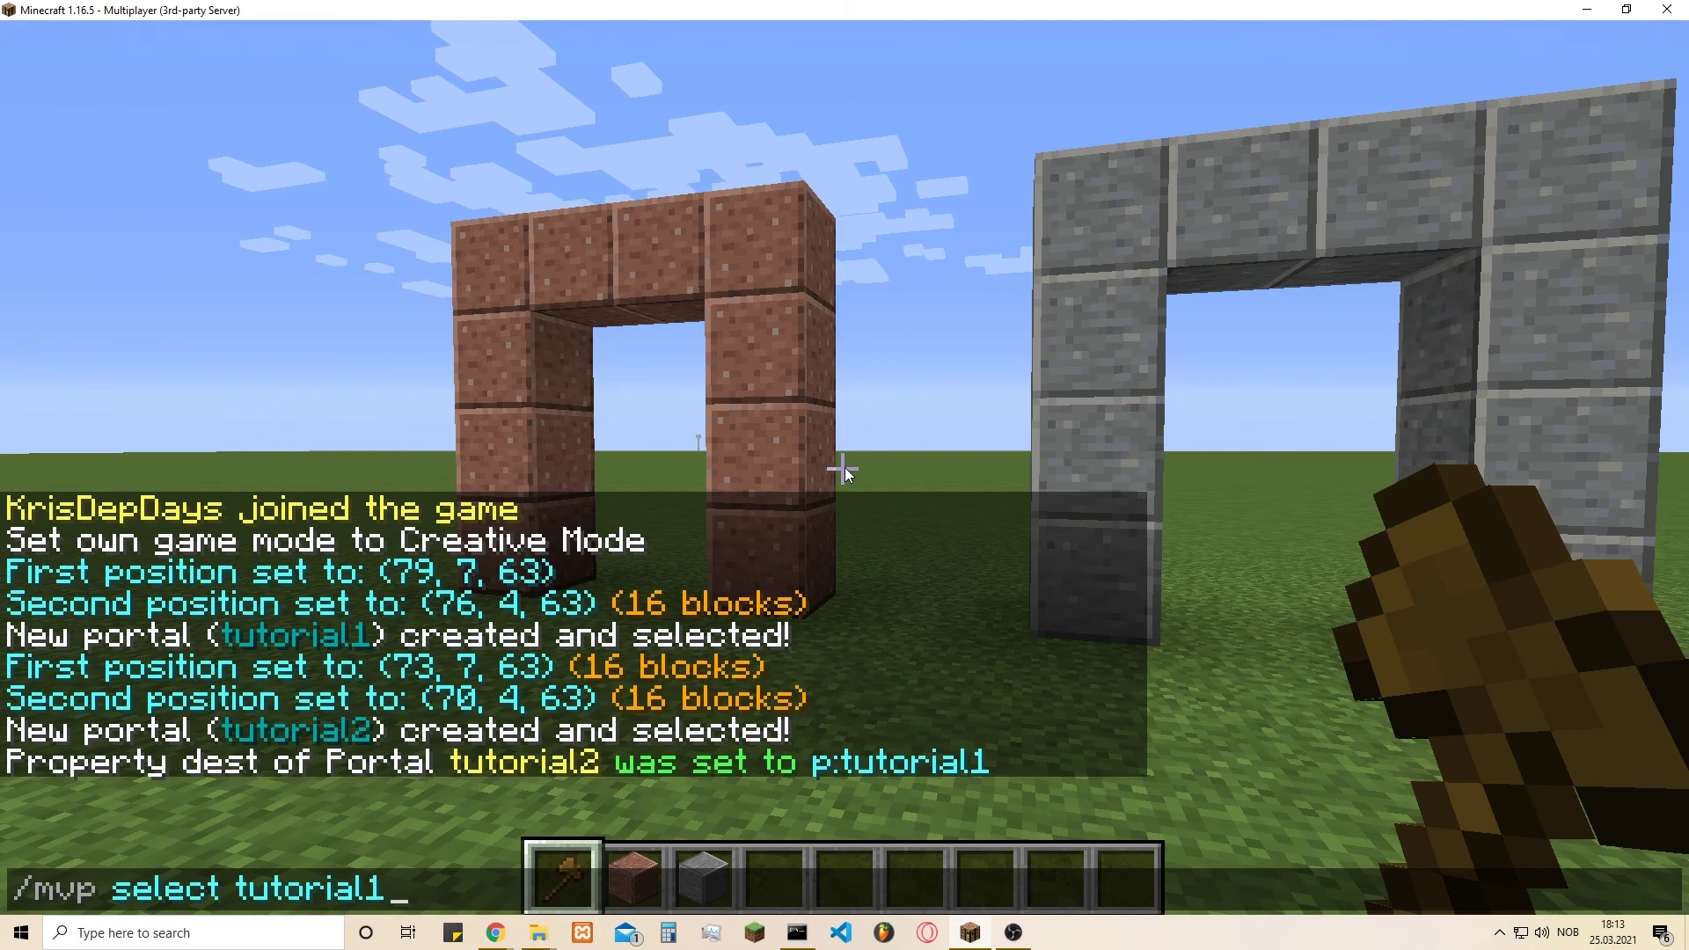
key("Return")
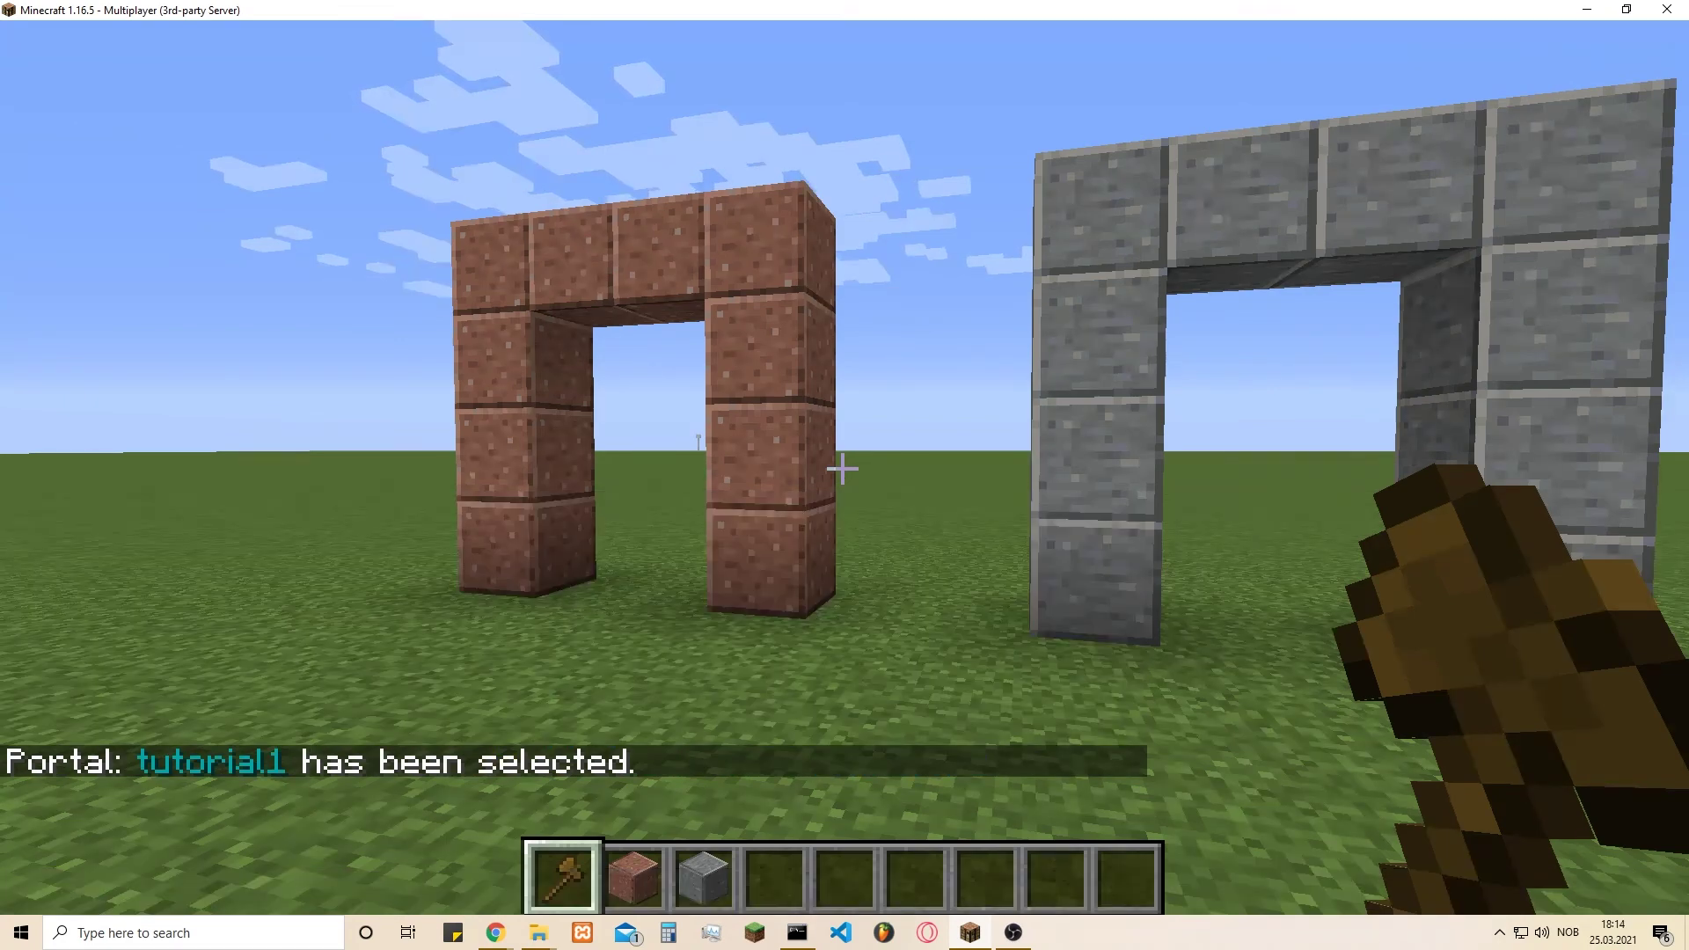
Set the selected portal's destination to the andesite one with /mvp modify dest p:tutorial2.
key("t")
key("Up")
key("Up")
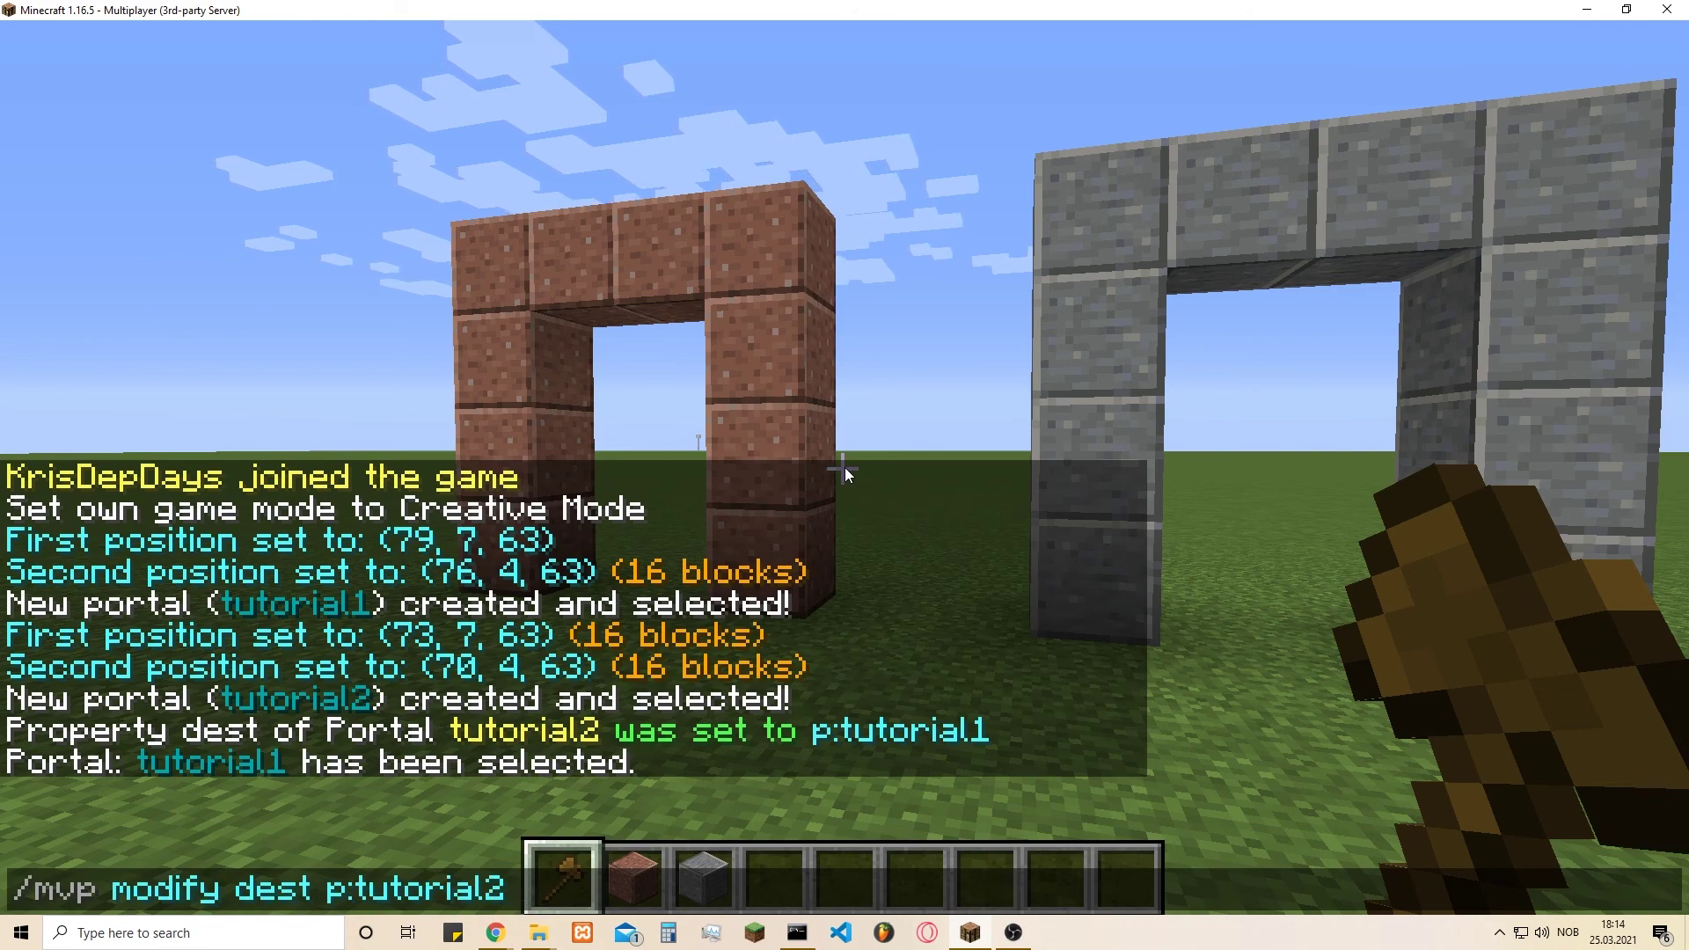
key("Return")
Walk into the granite and andesite frames to test the teleport in both directions.
key("w")
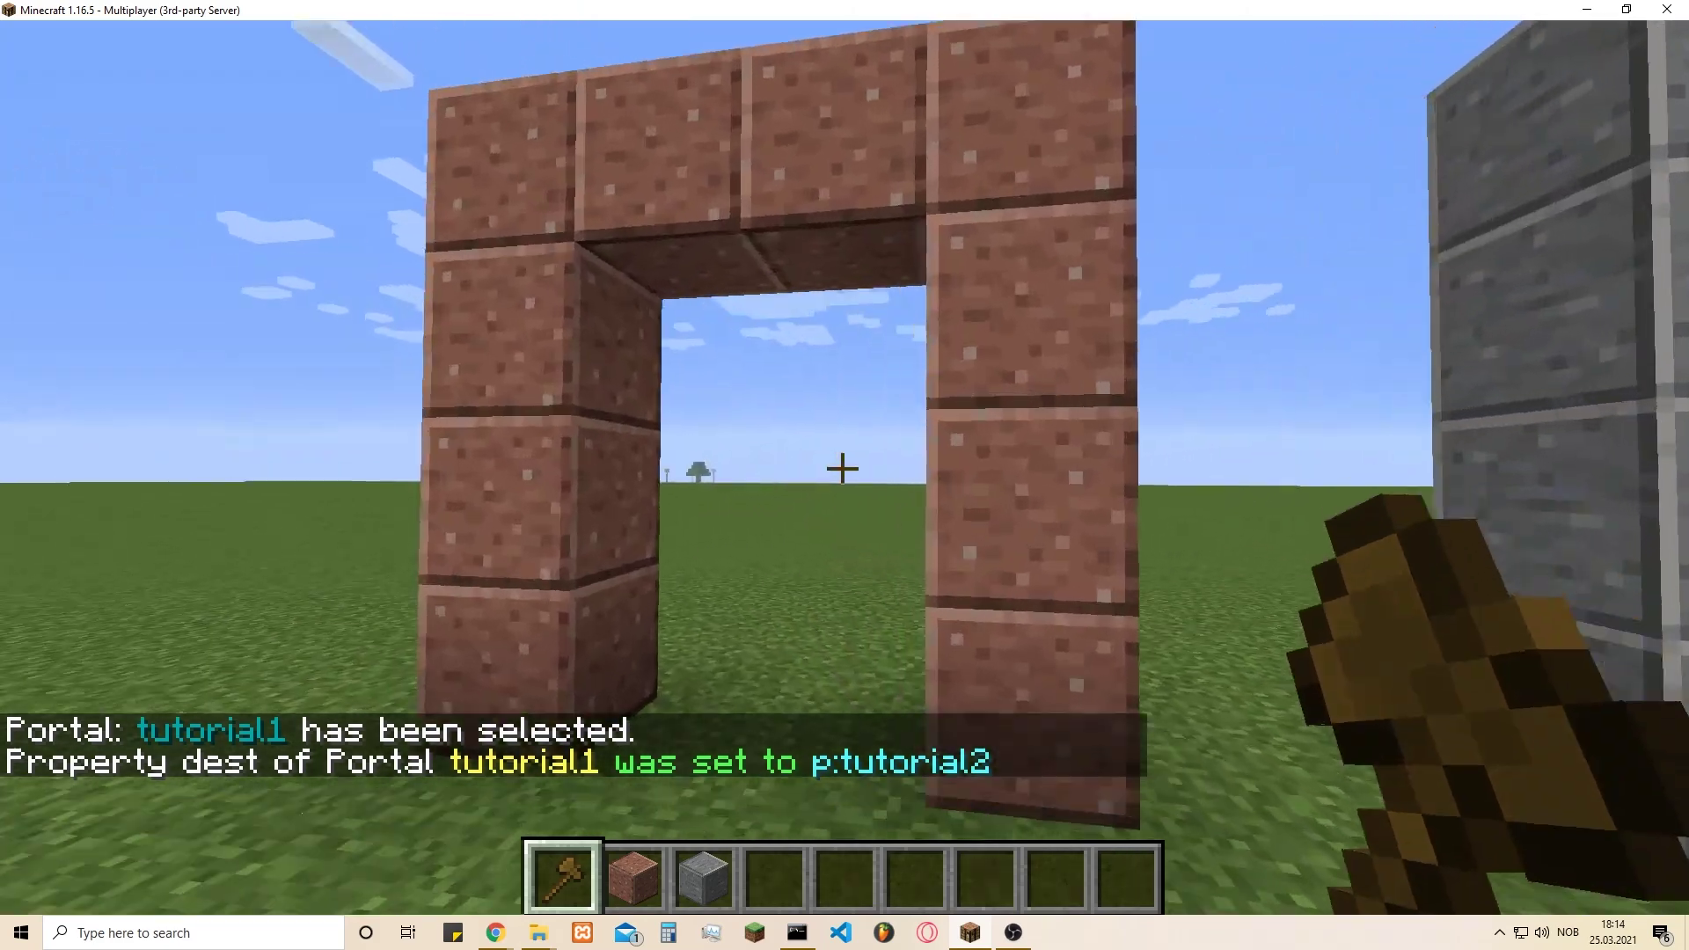
key("w")
key("s")
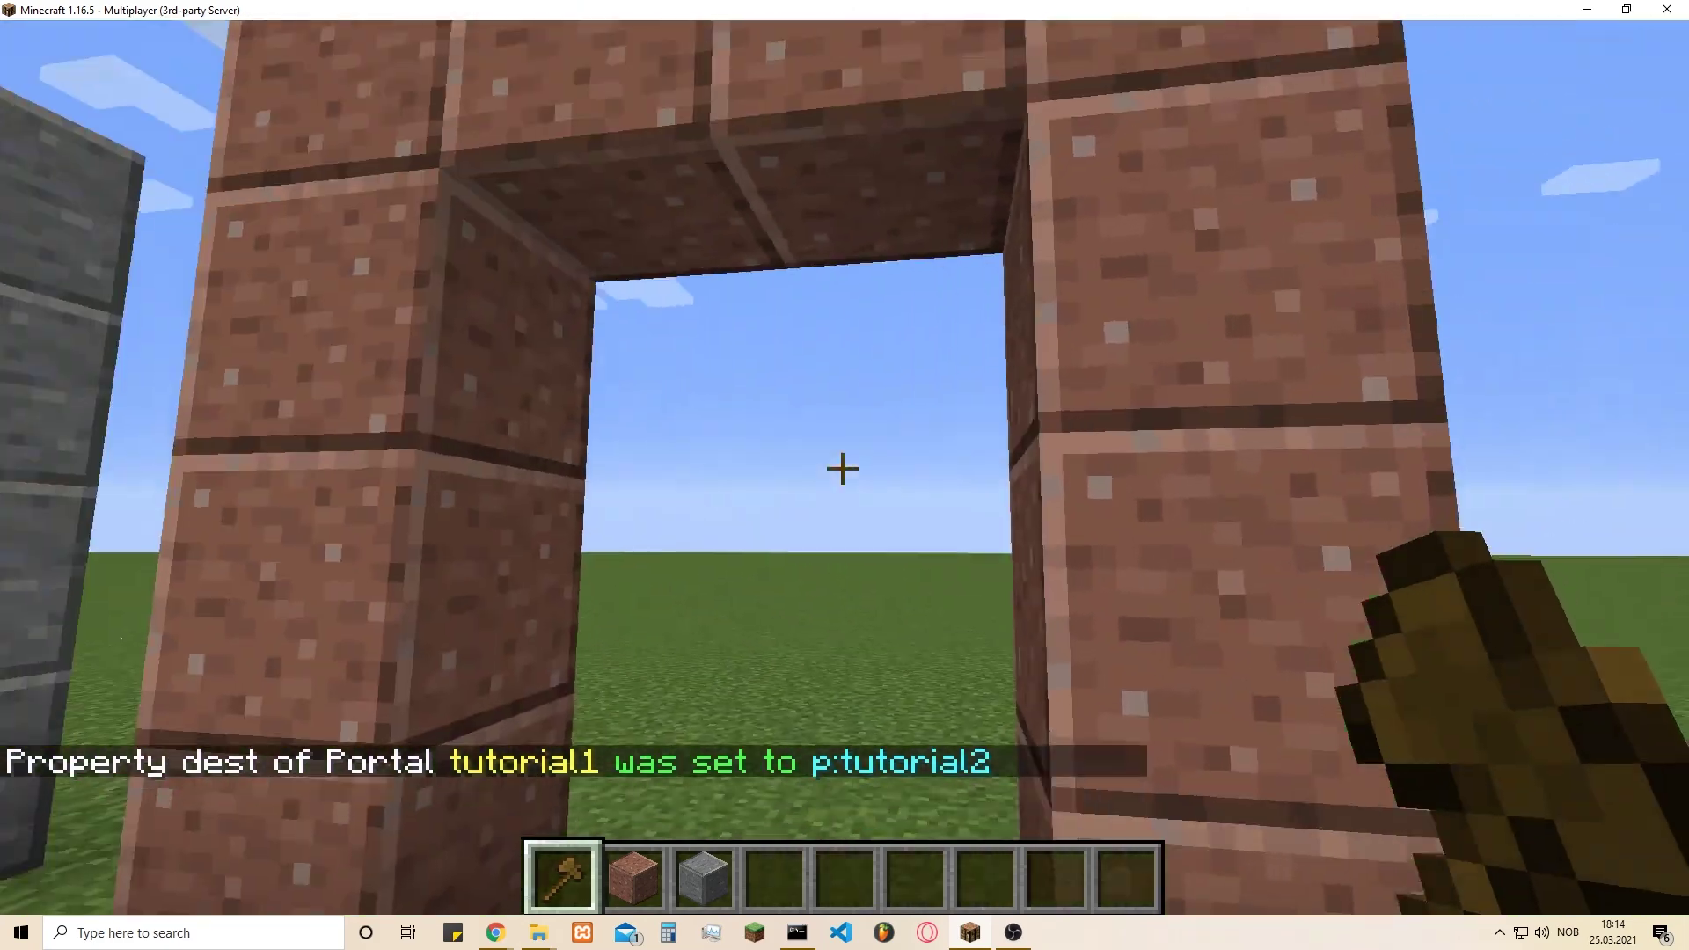
key("space")
key("space")
key("w")
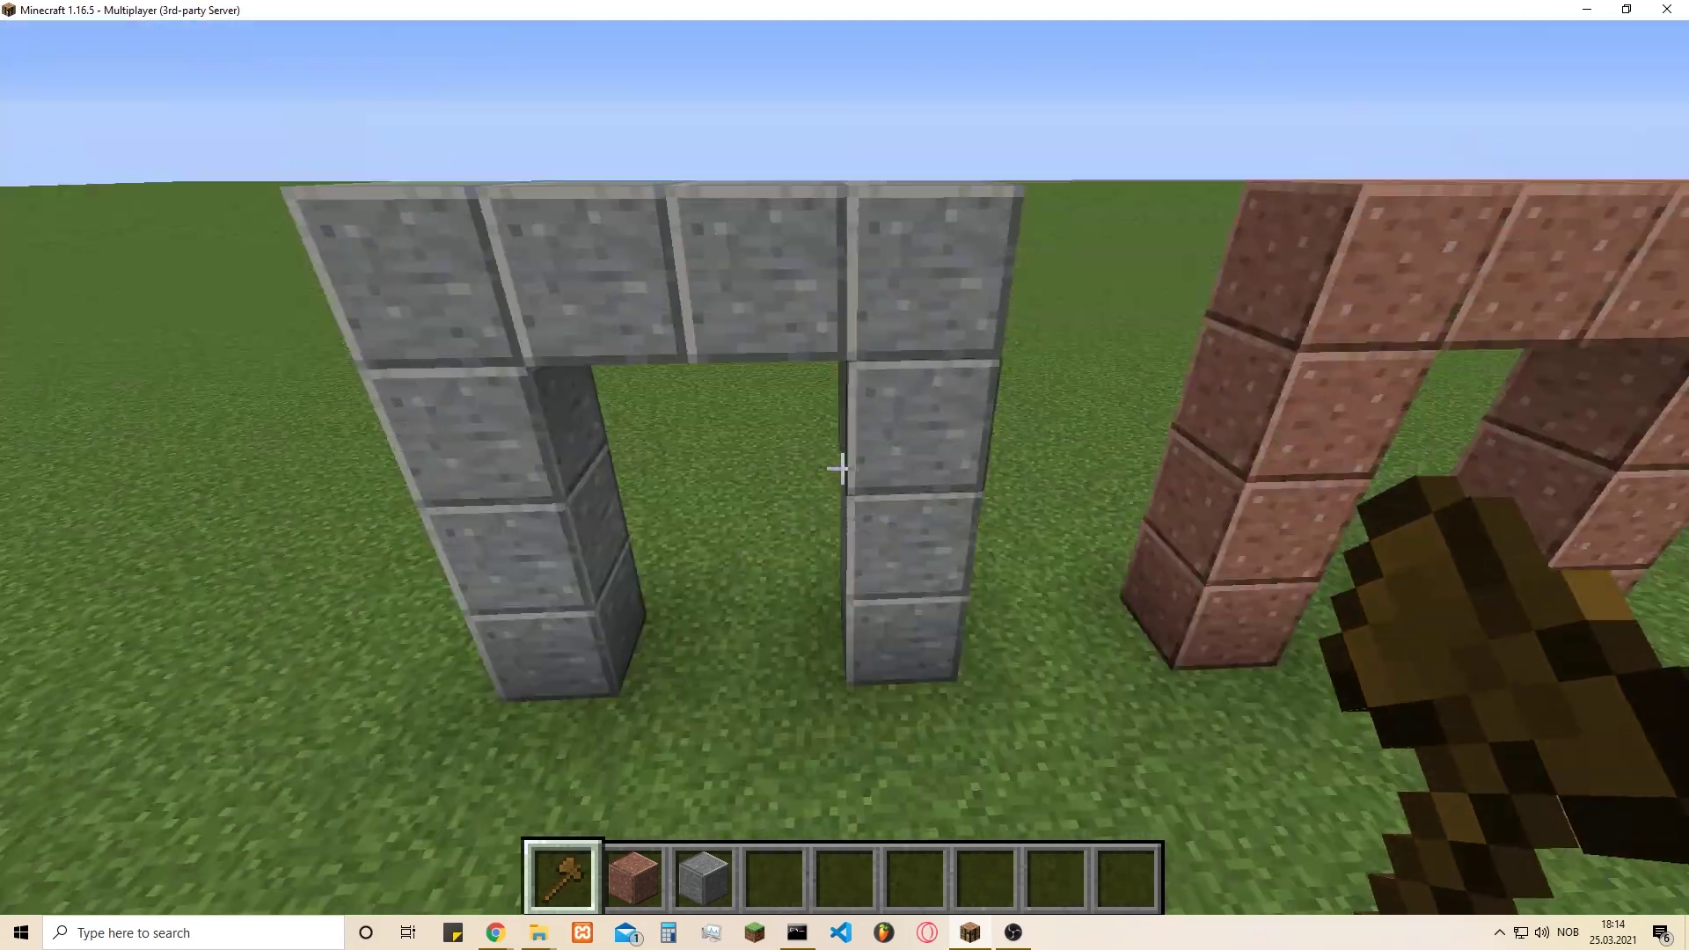
key("d")
key("w")
key("w")
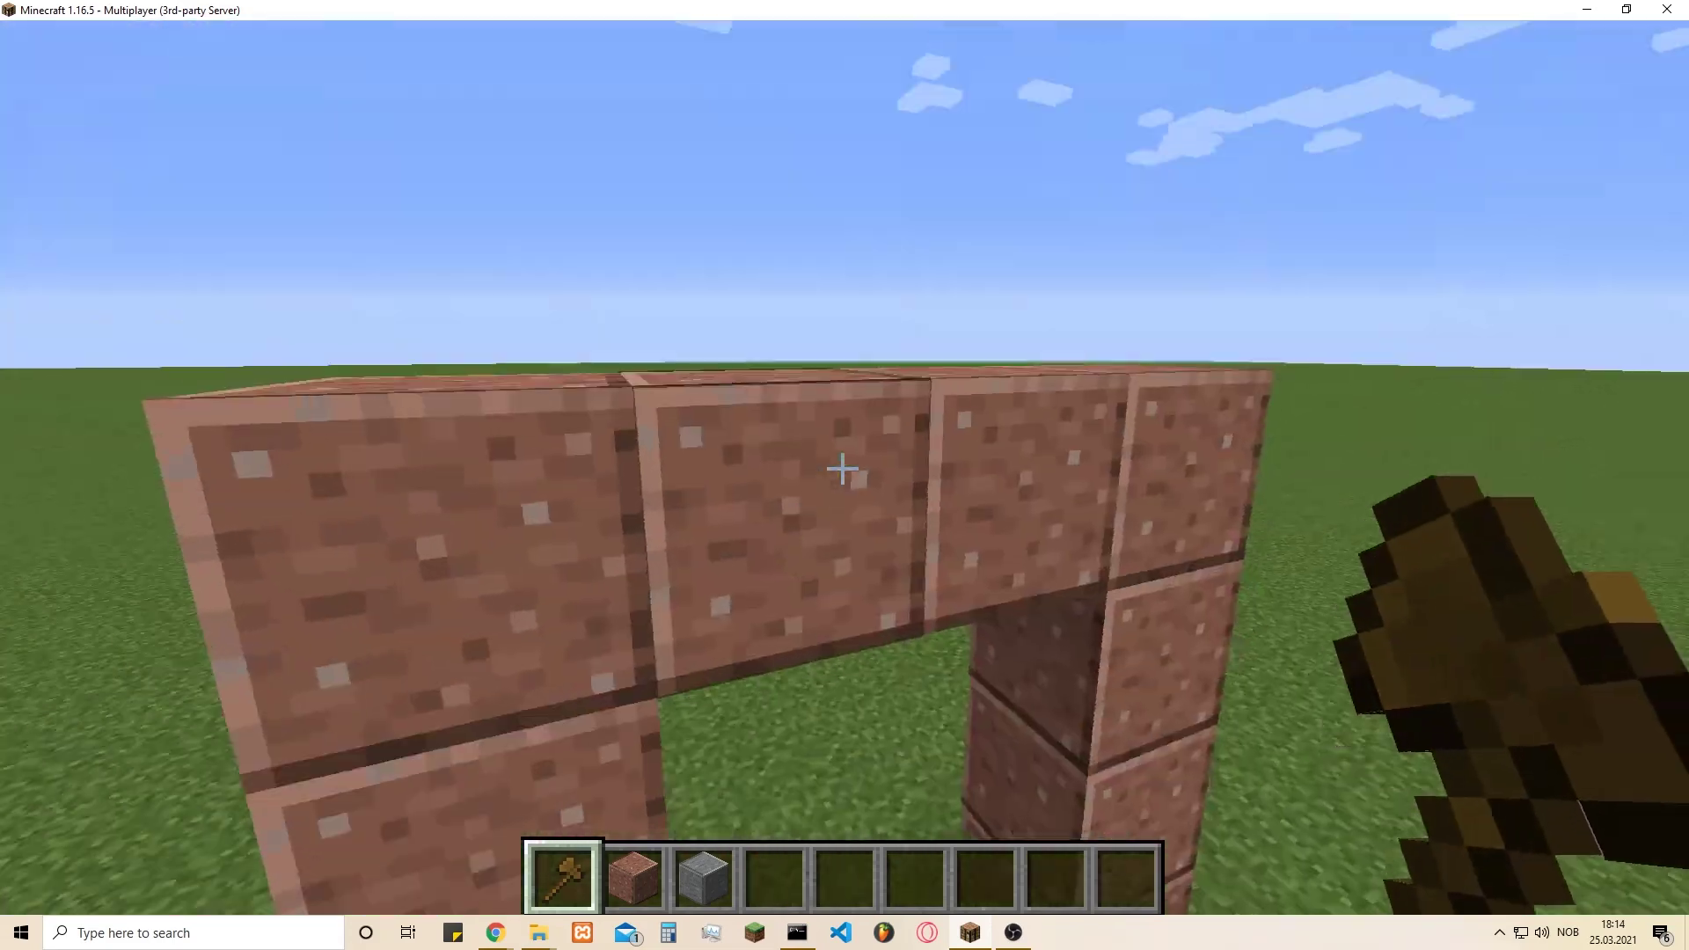
key("a")
key("s")
key("s")
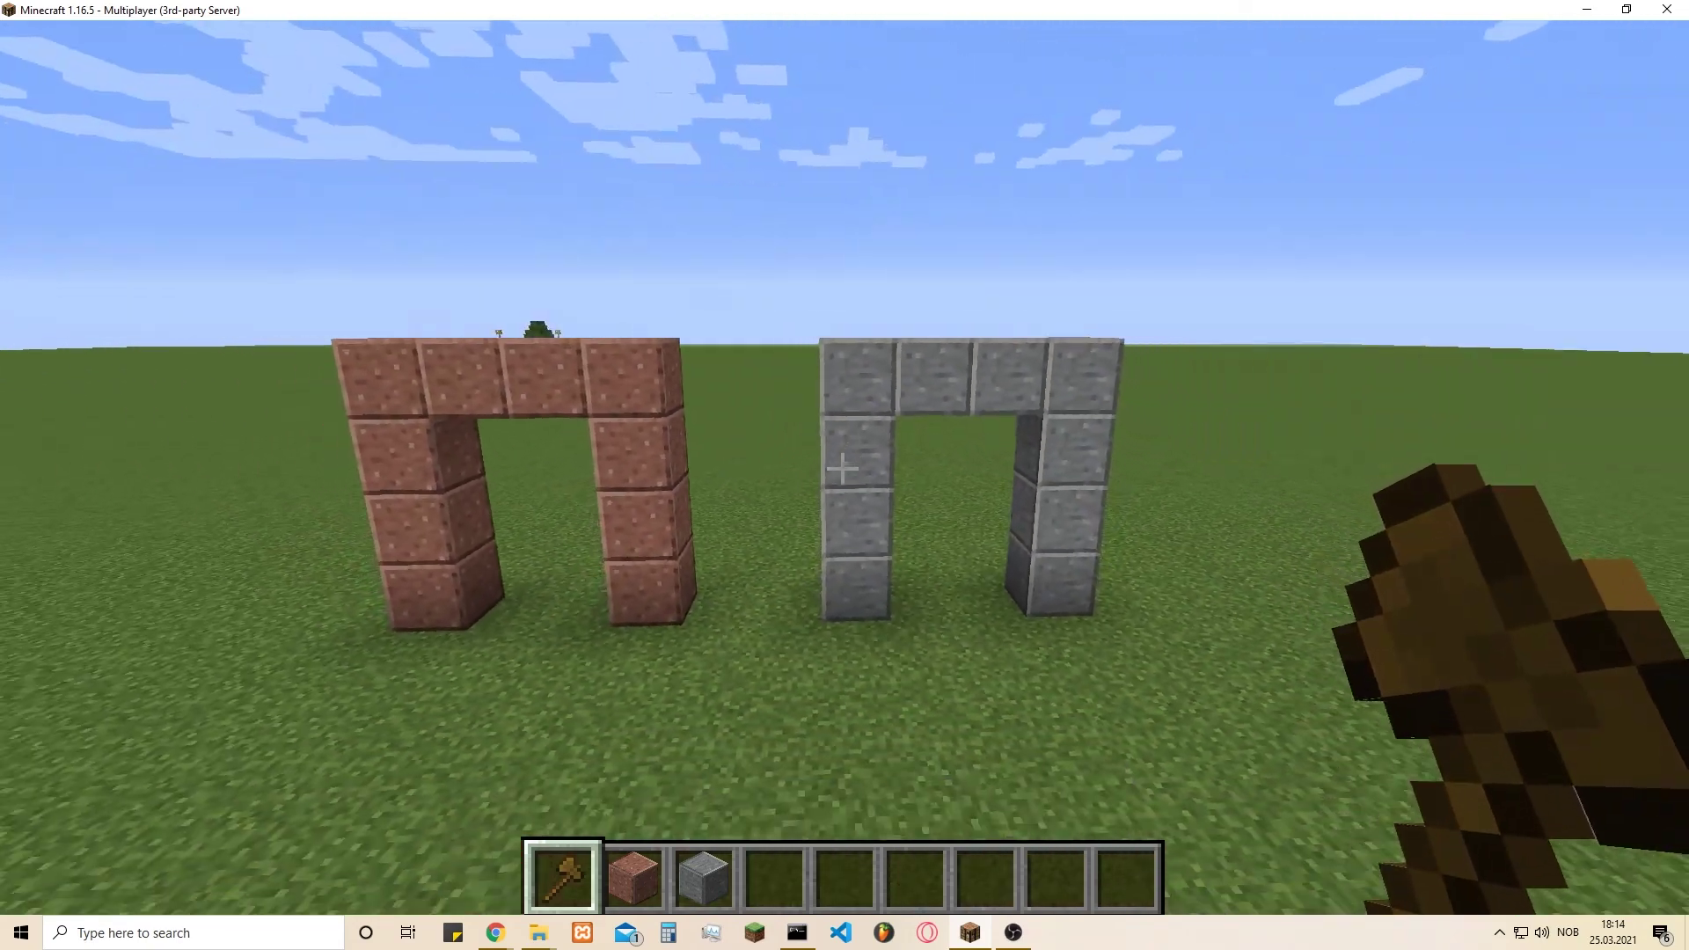
Delete the granite frame's portal with the command /mvp remove tutorial1.
key("t")
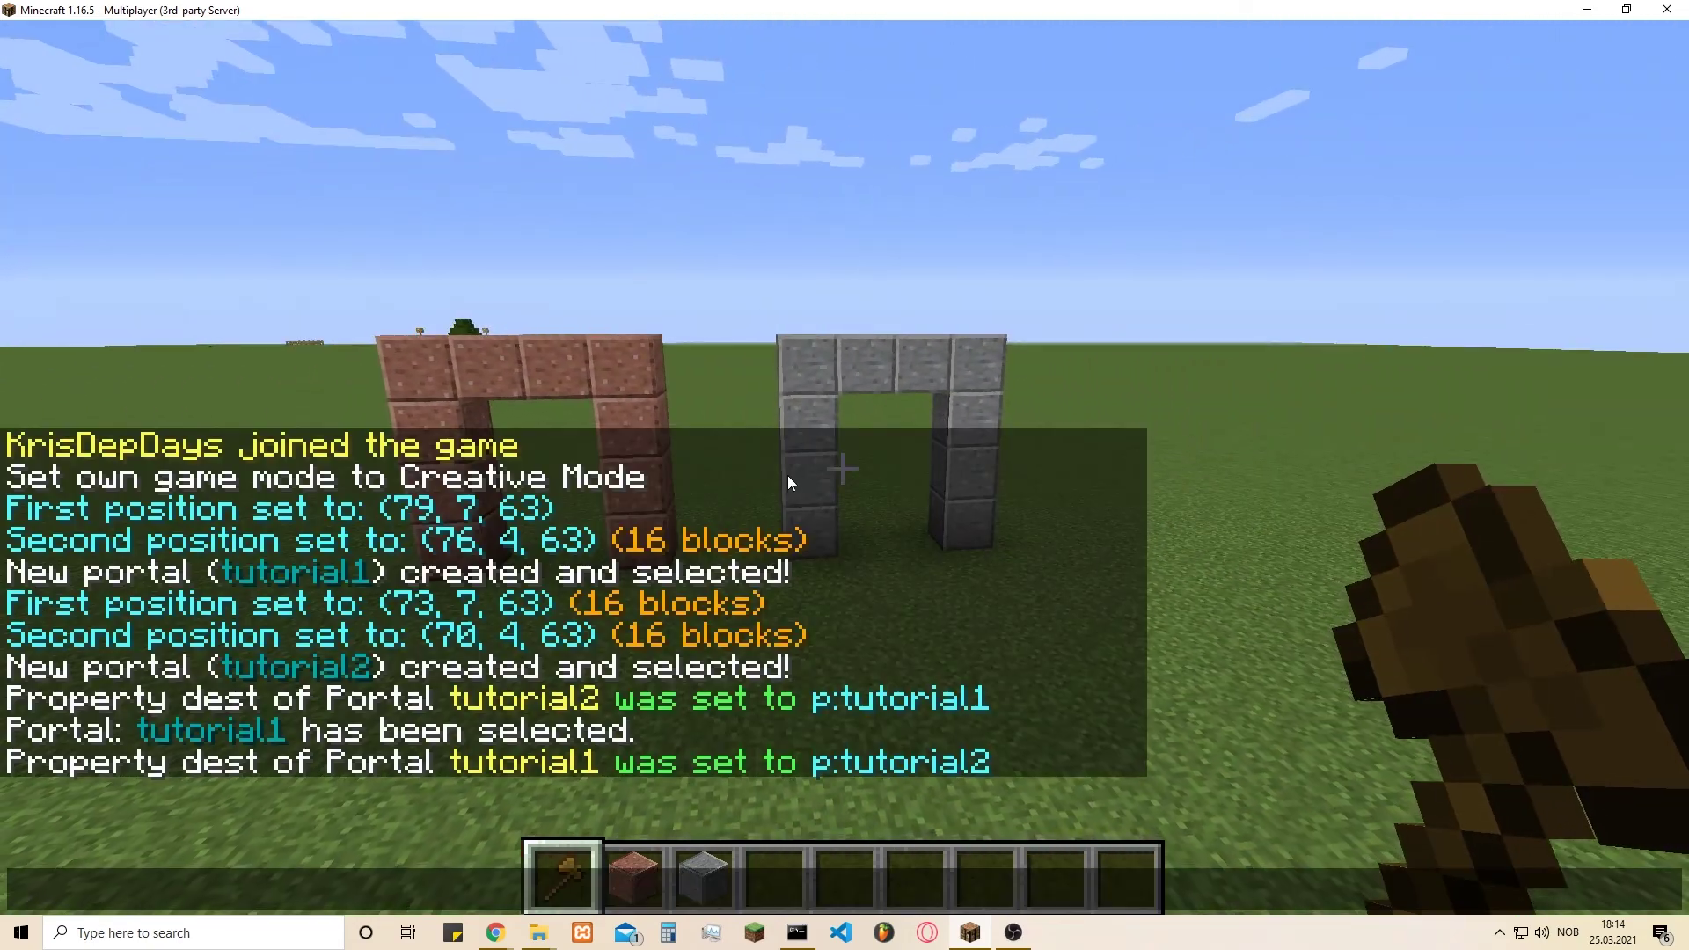
key("Escape")
key("a")
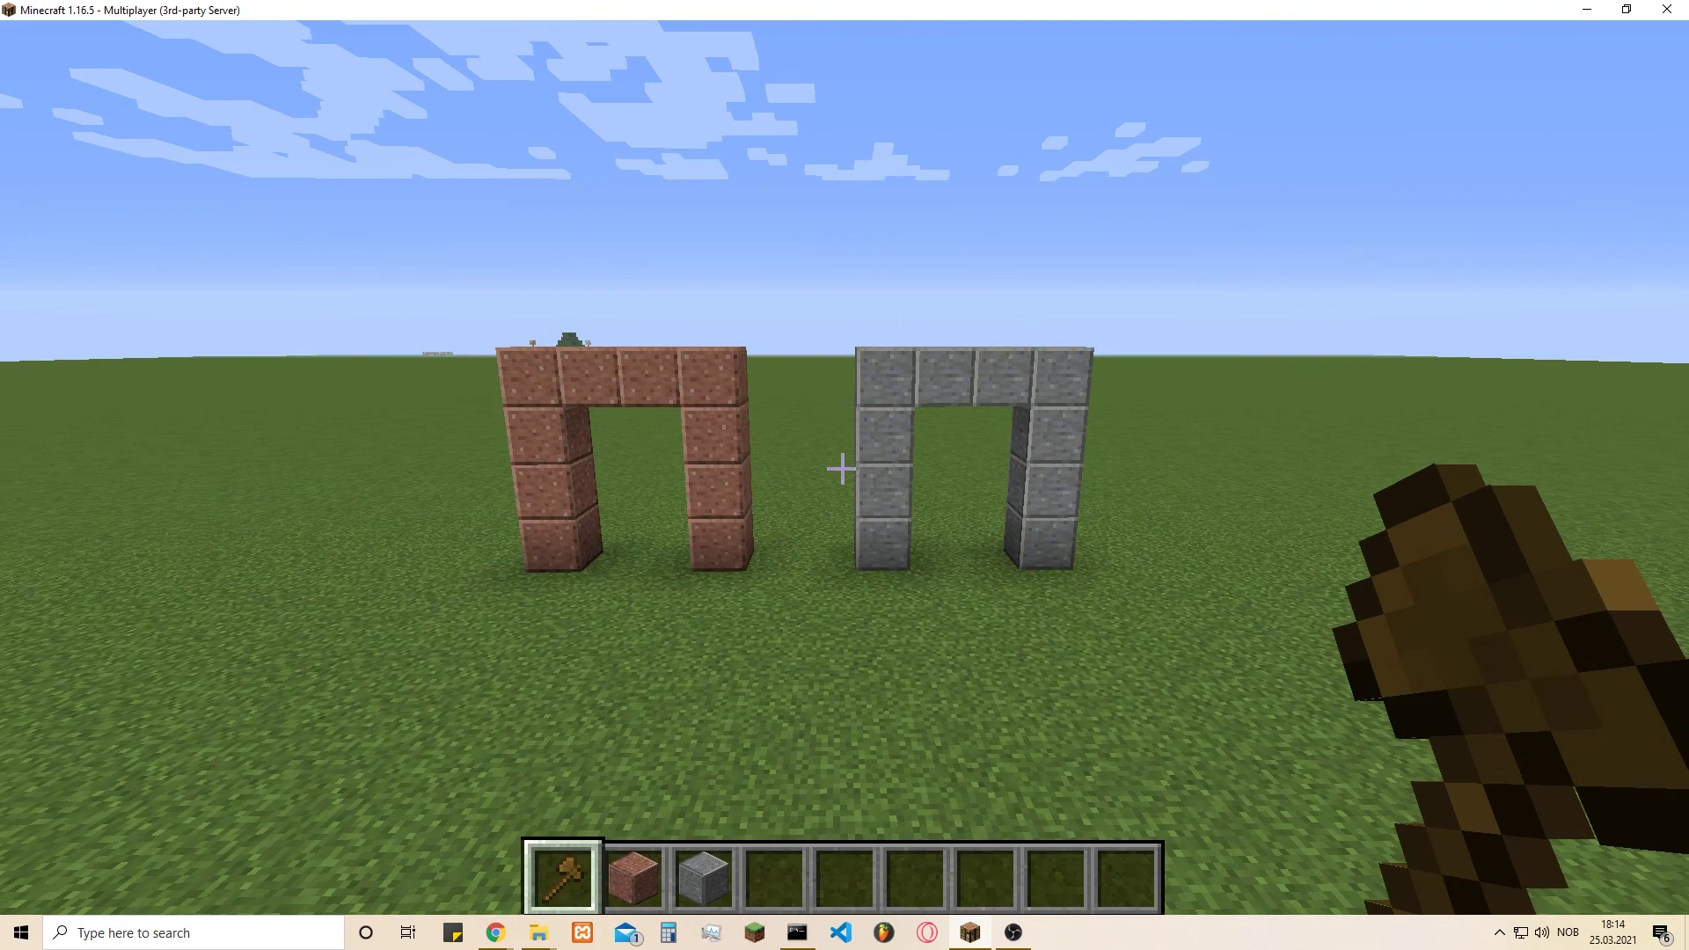
key("t")
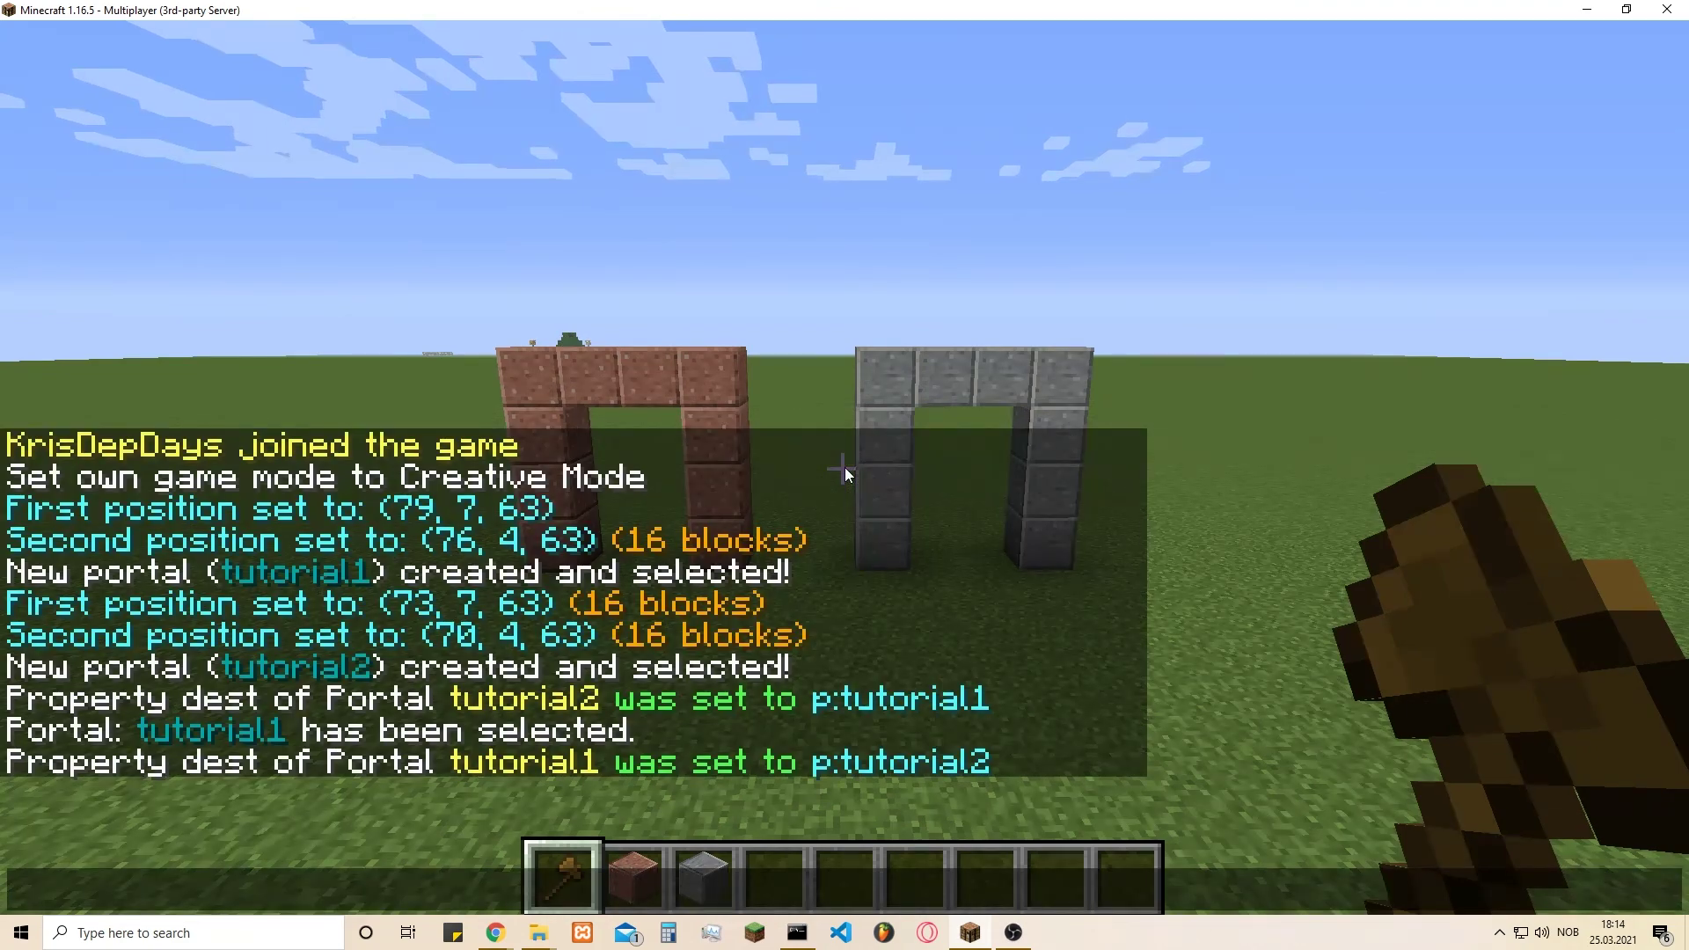
type("/mvp")
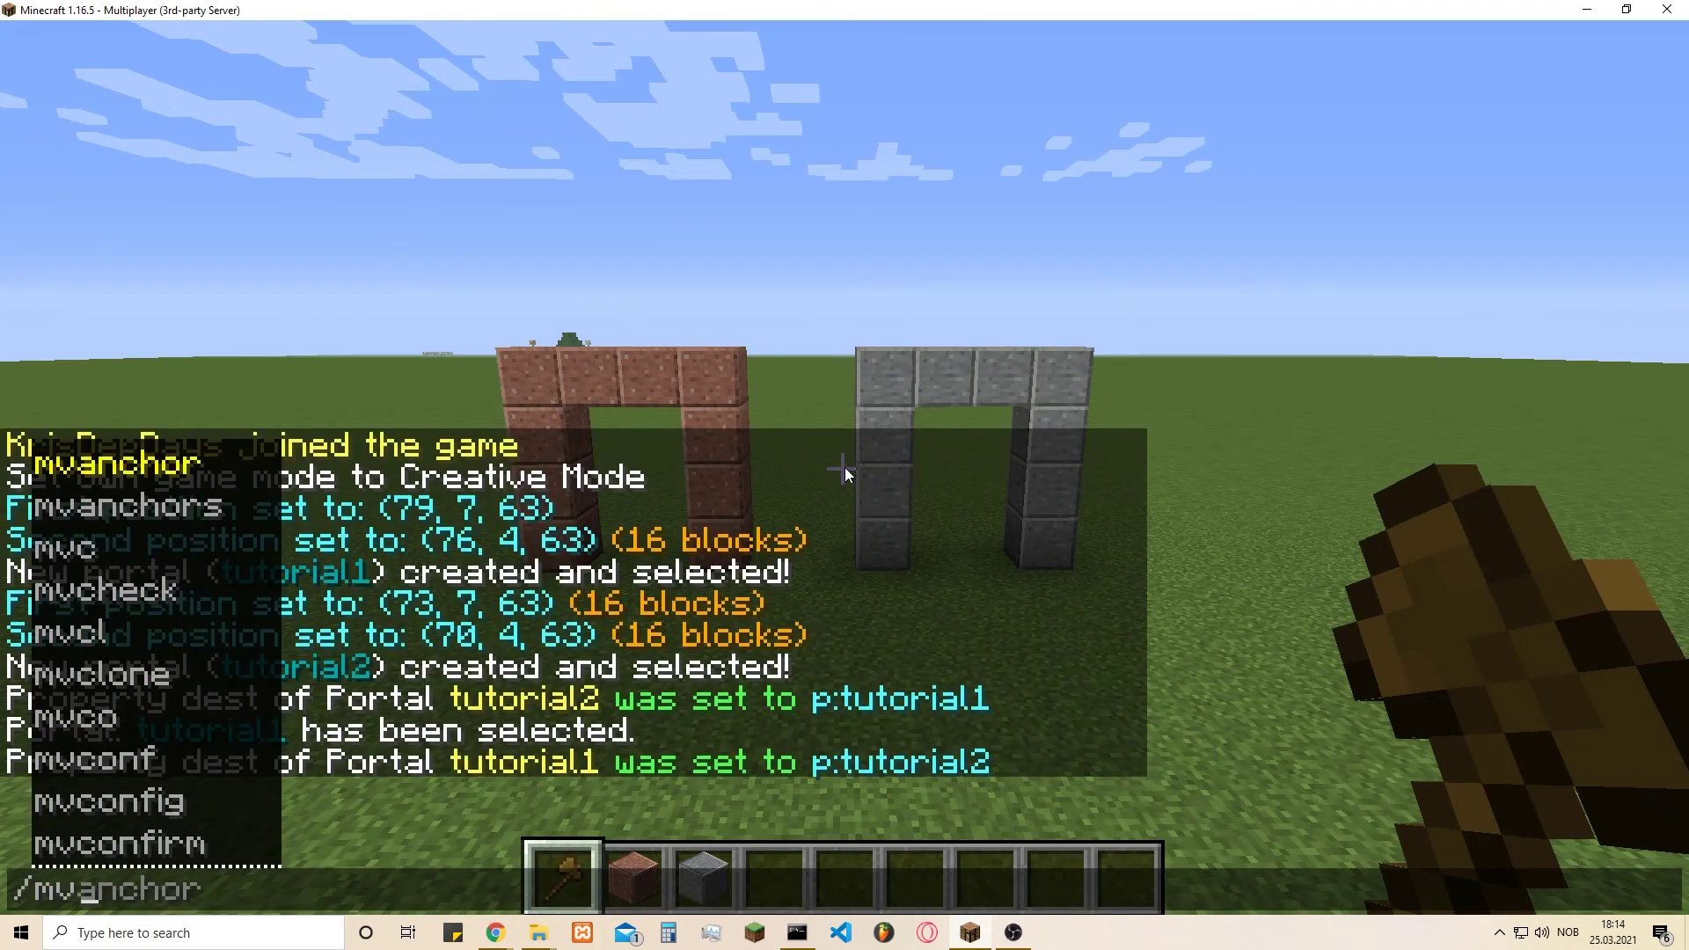
key("Tab")
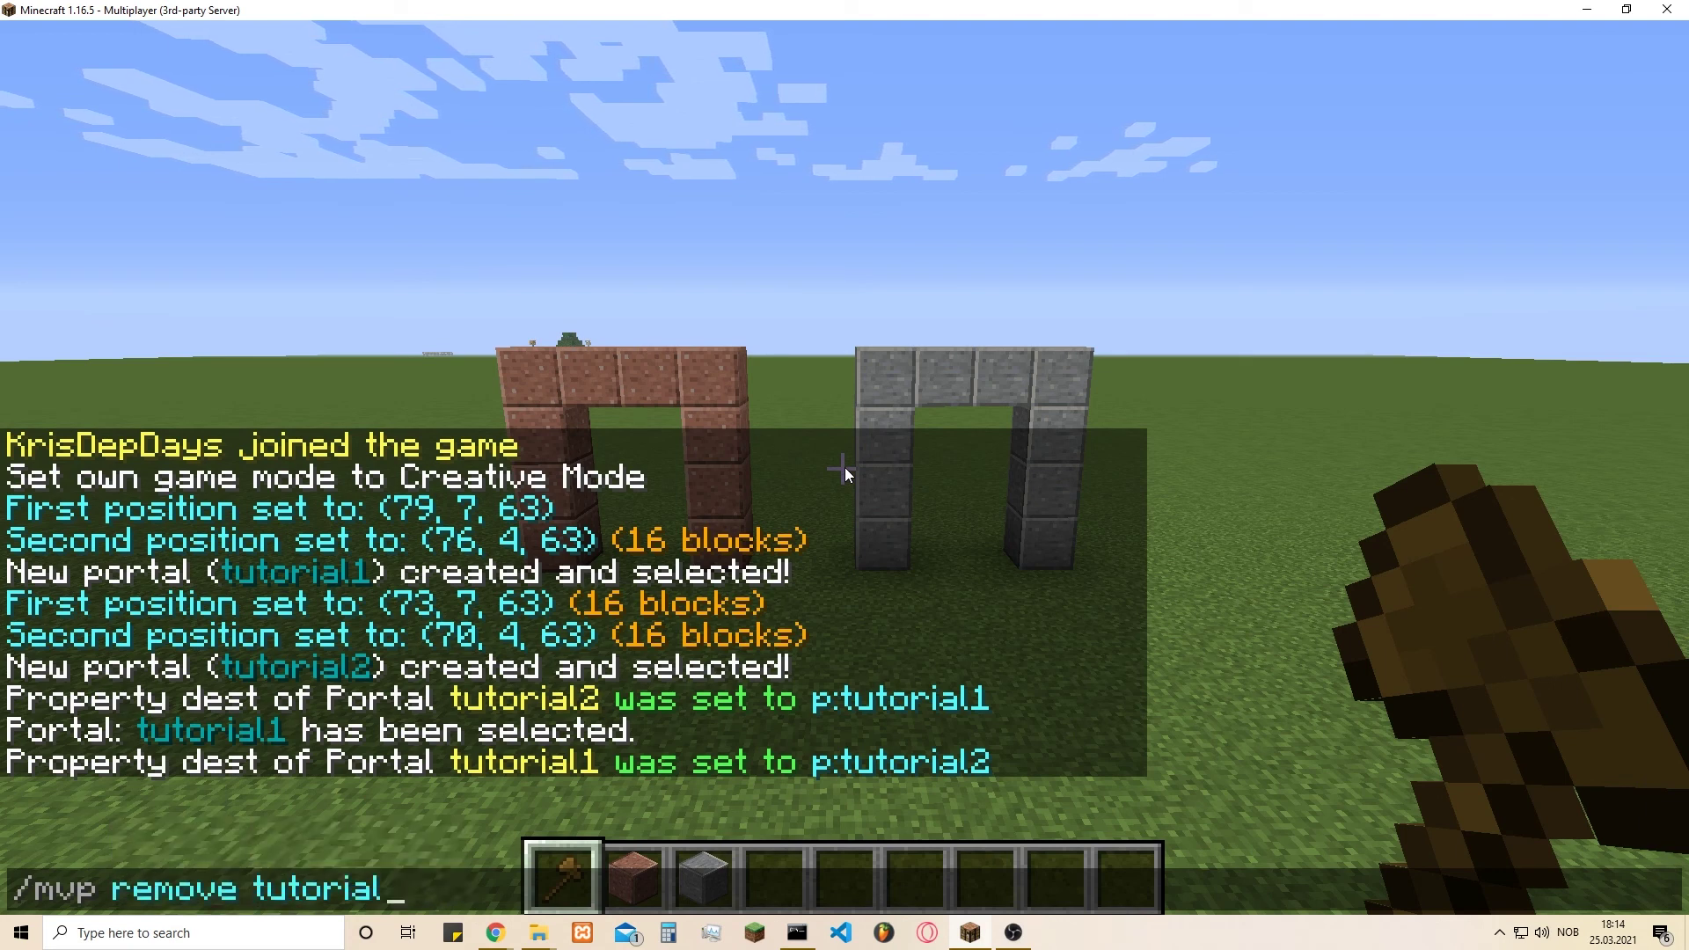
type("1")
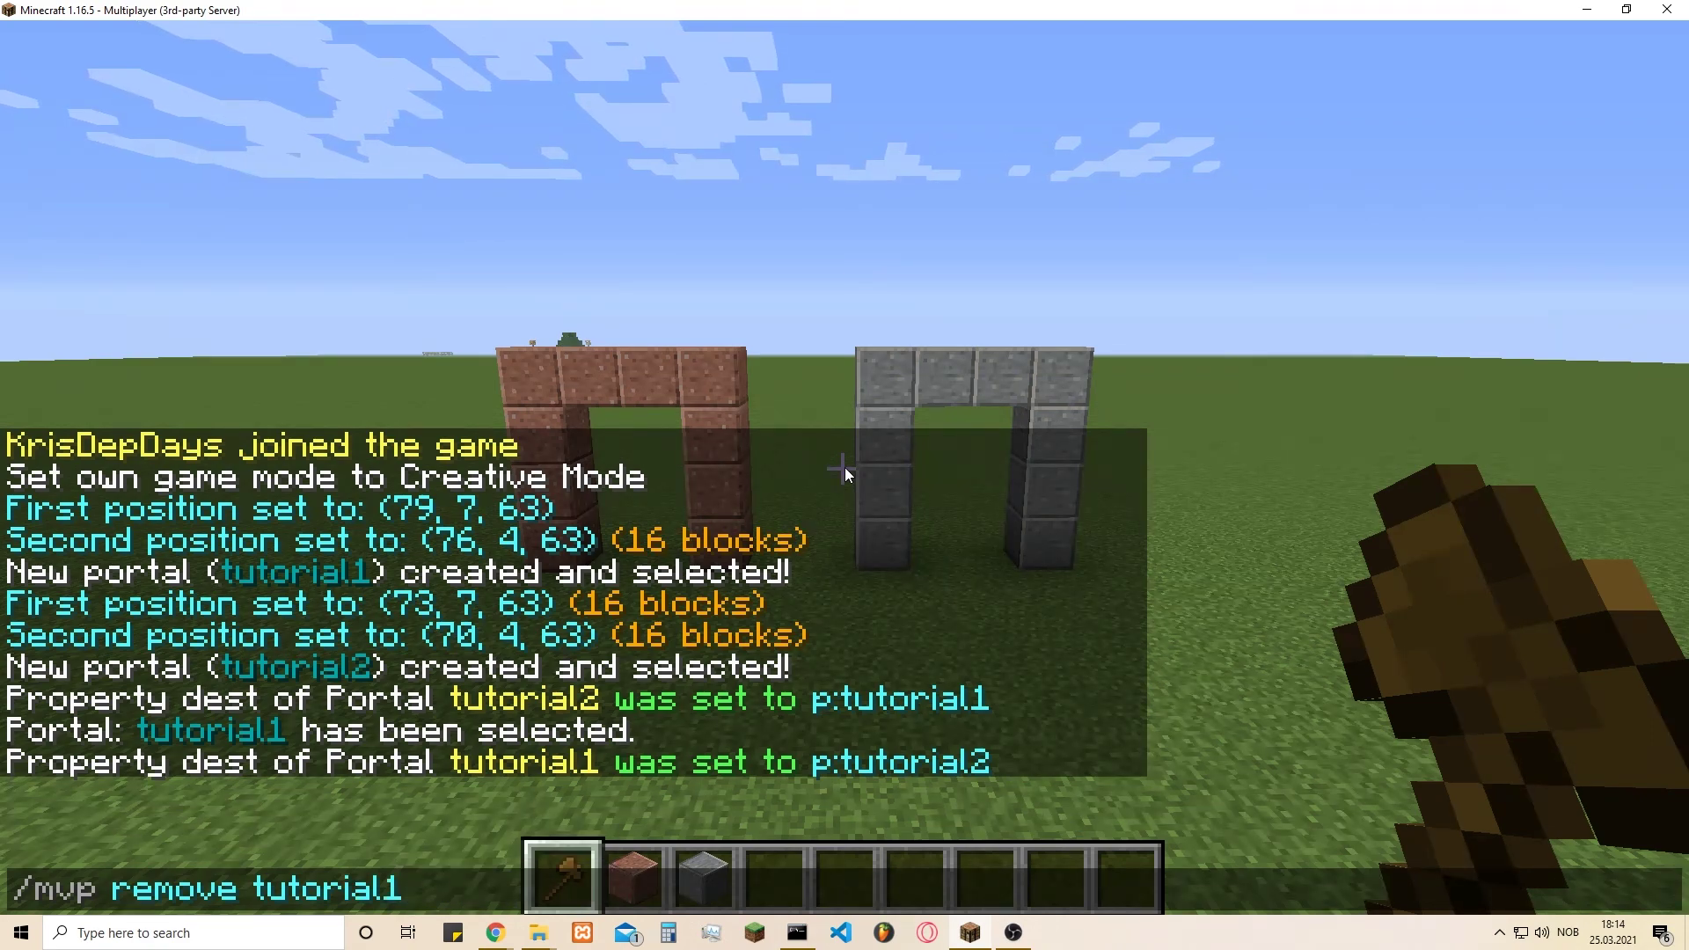
key("Return")
key("t")
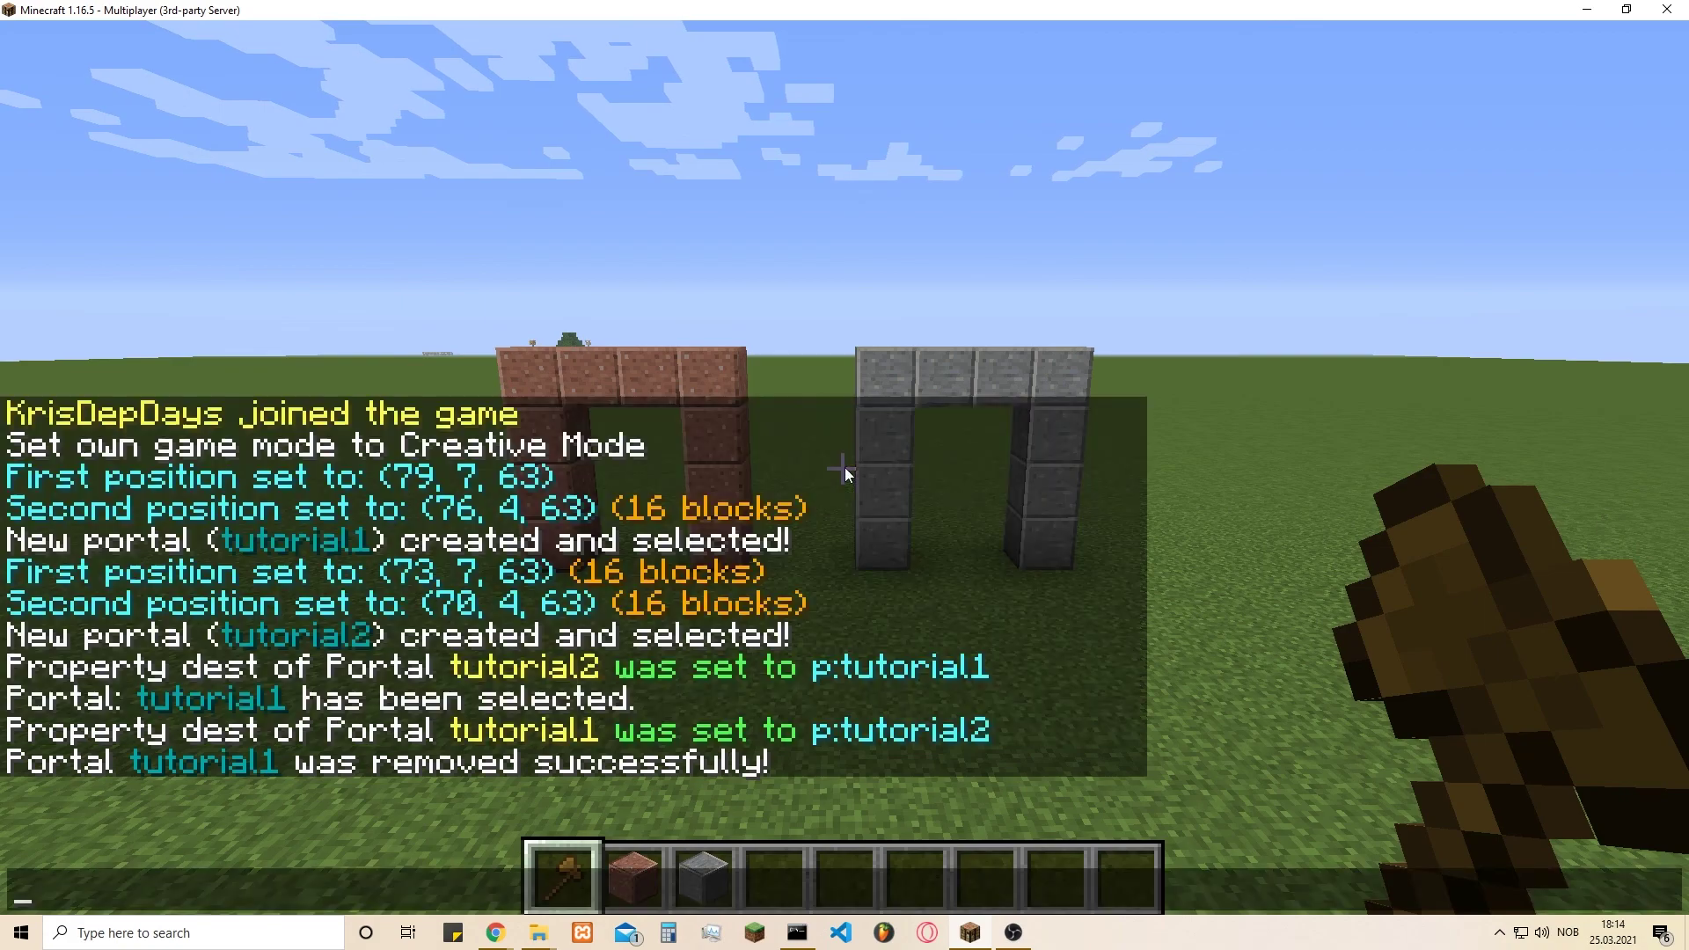
key("Escape")
Switch to an empty hotbar slot and walk through the granite frame to check whether it still teleports.
key("a")
scroll(842, 469, "down", 3)
key("w")
key("t")
key("Escape")
key("w")
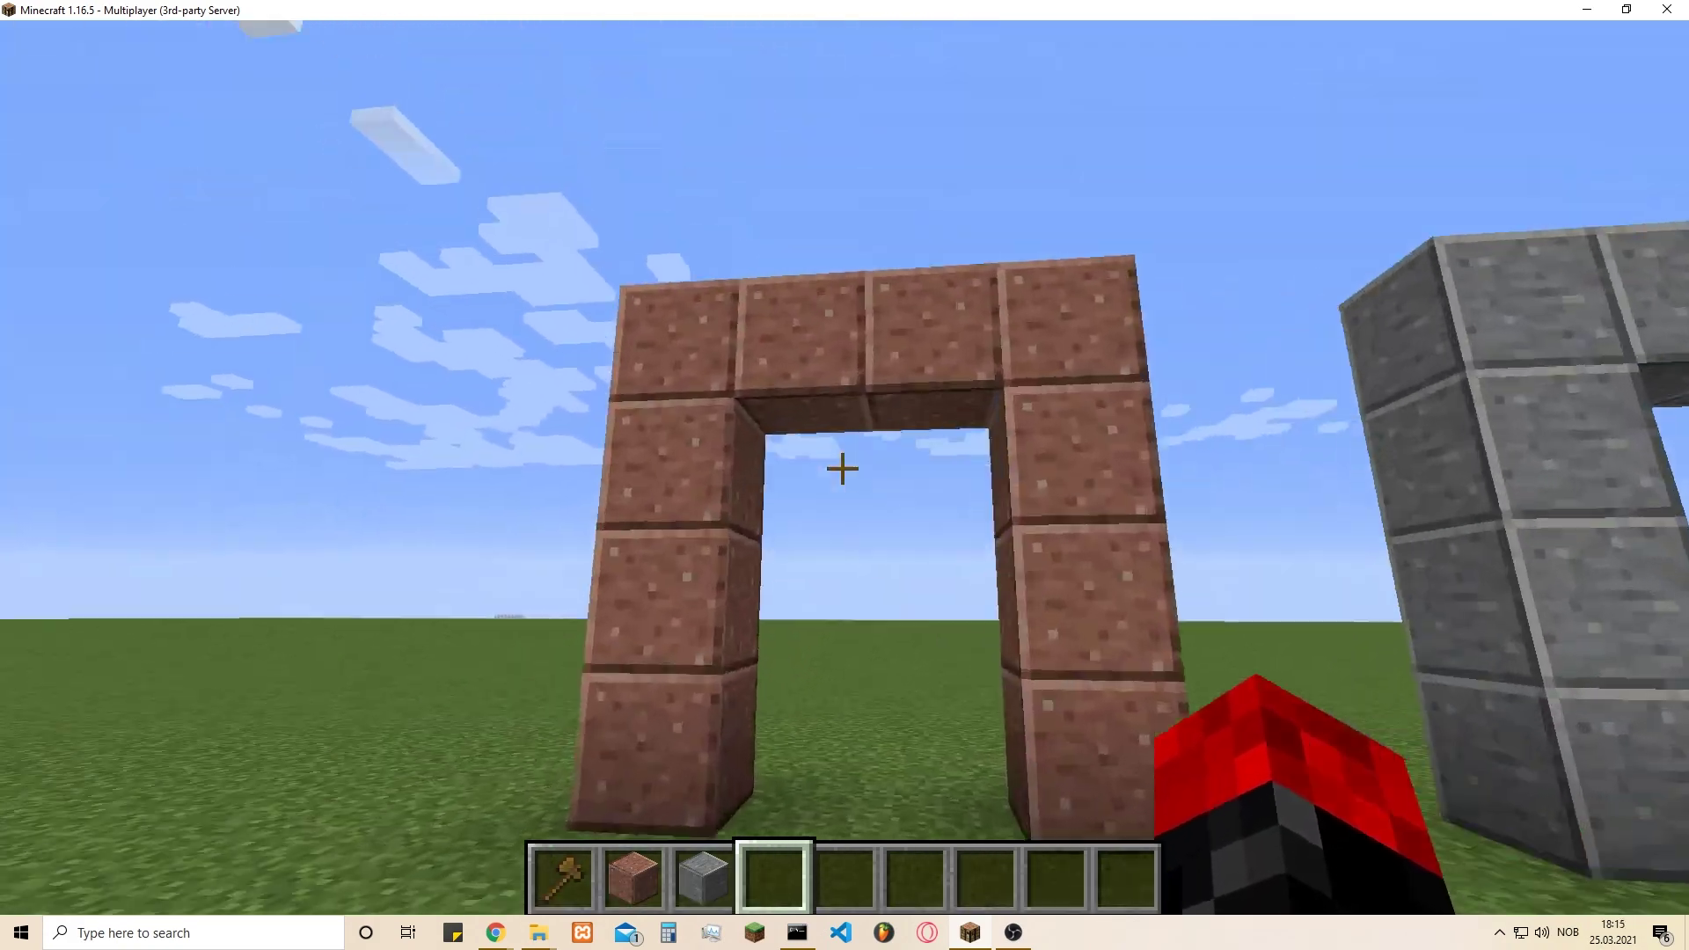
key("s")
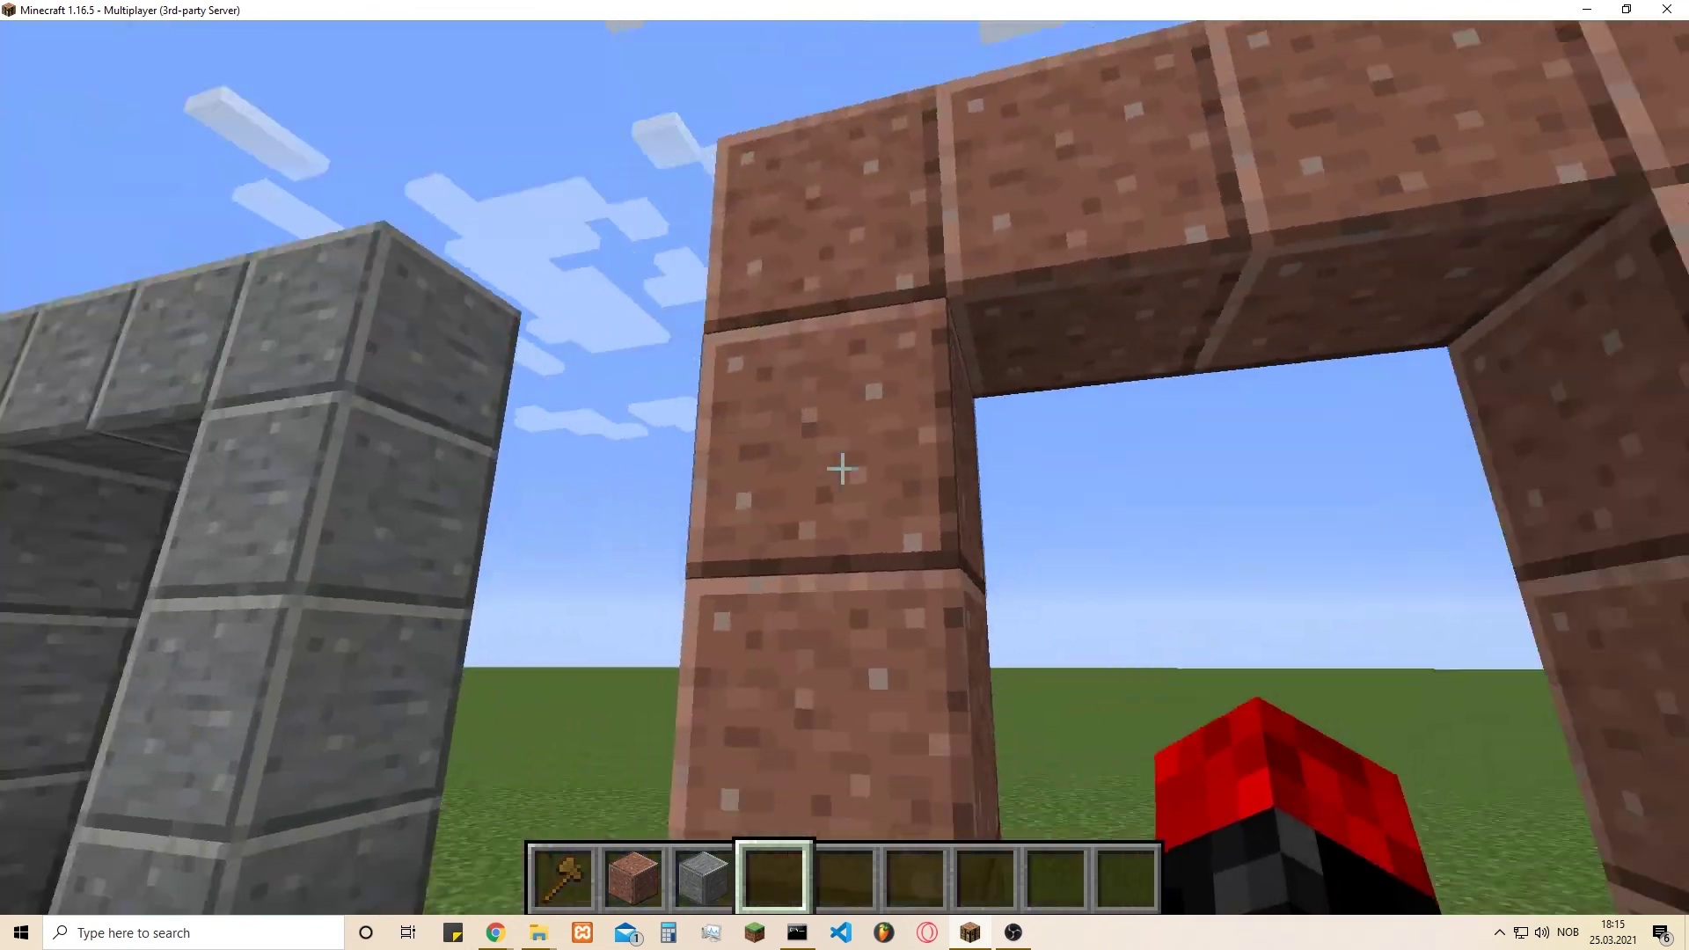
key("w")
key("d")
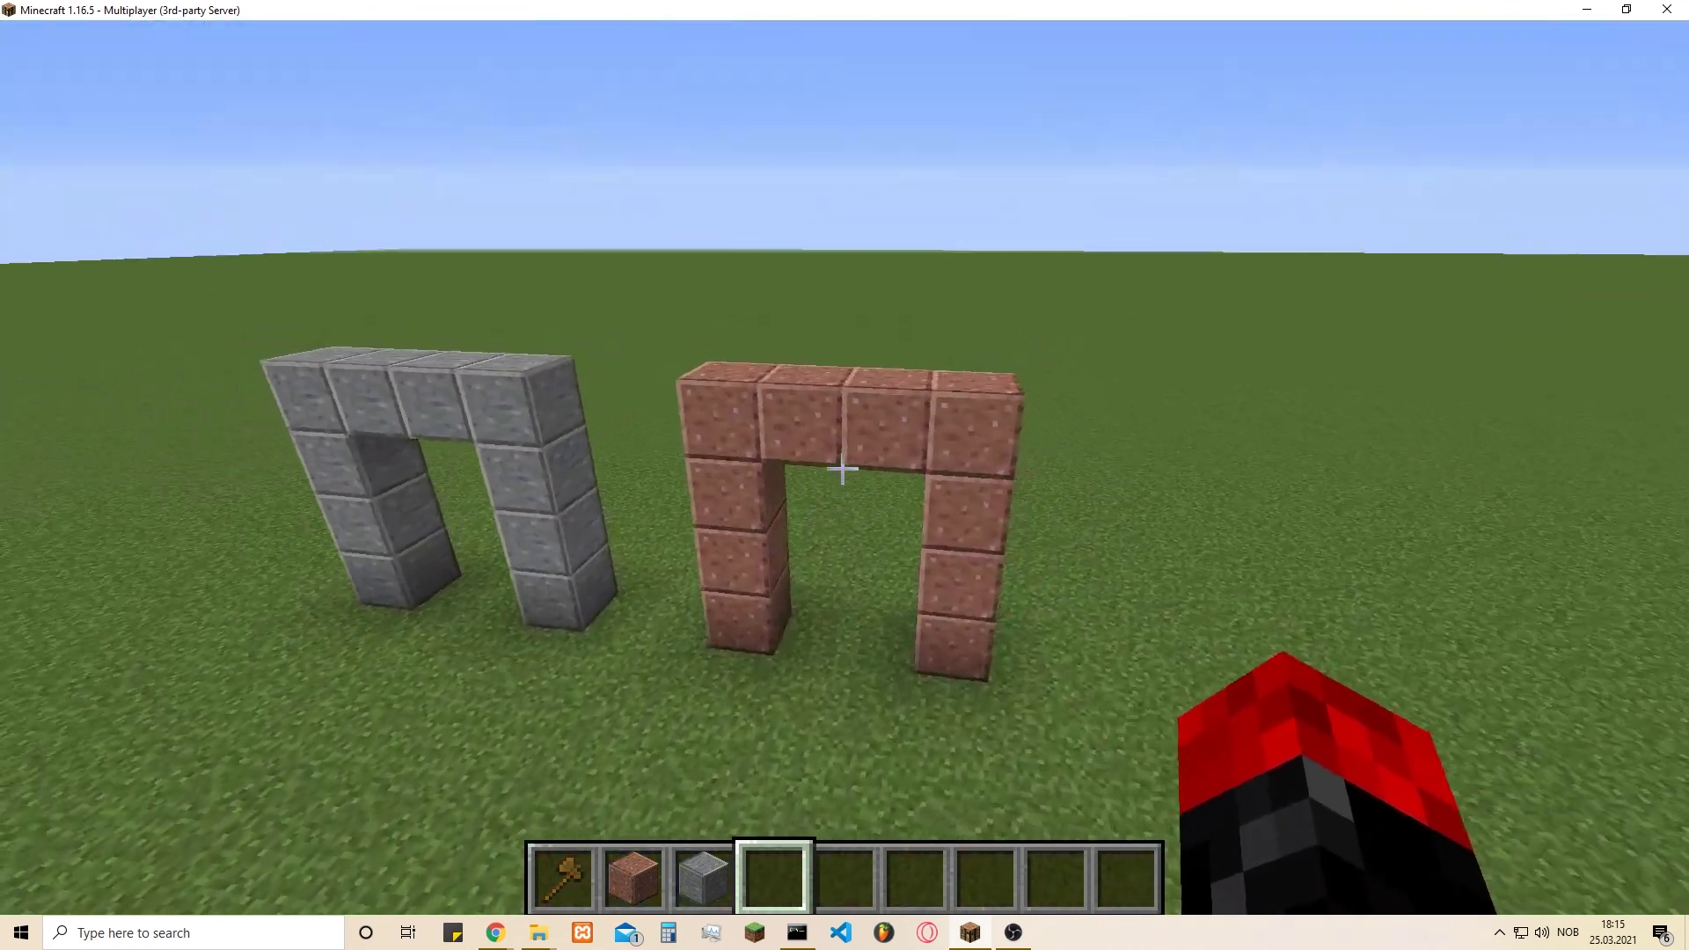
key("s")
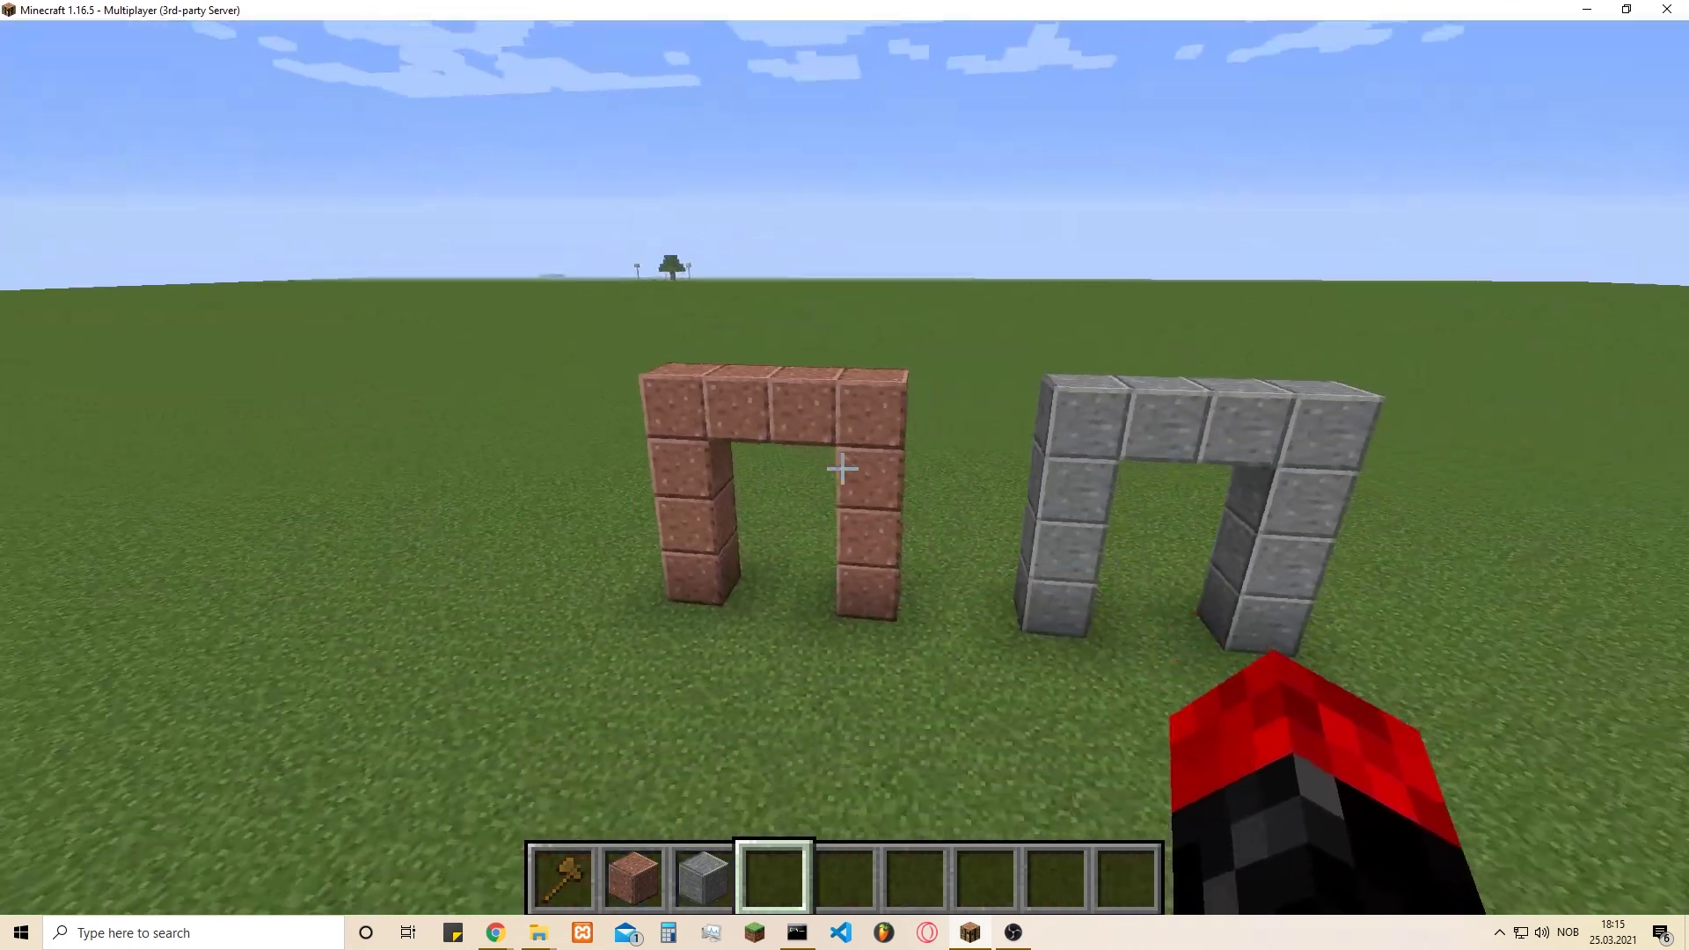
List the existing portals with the command /mvp list.
key("slash")
type("mvp l")
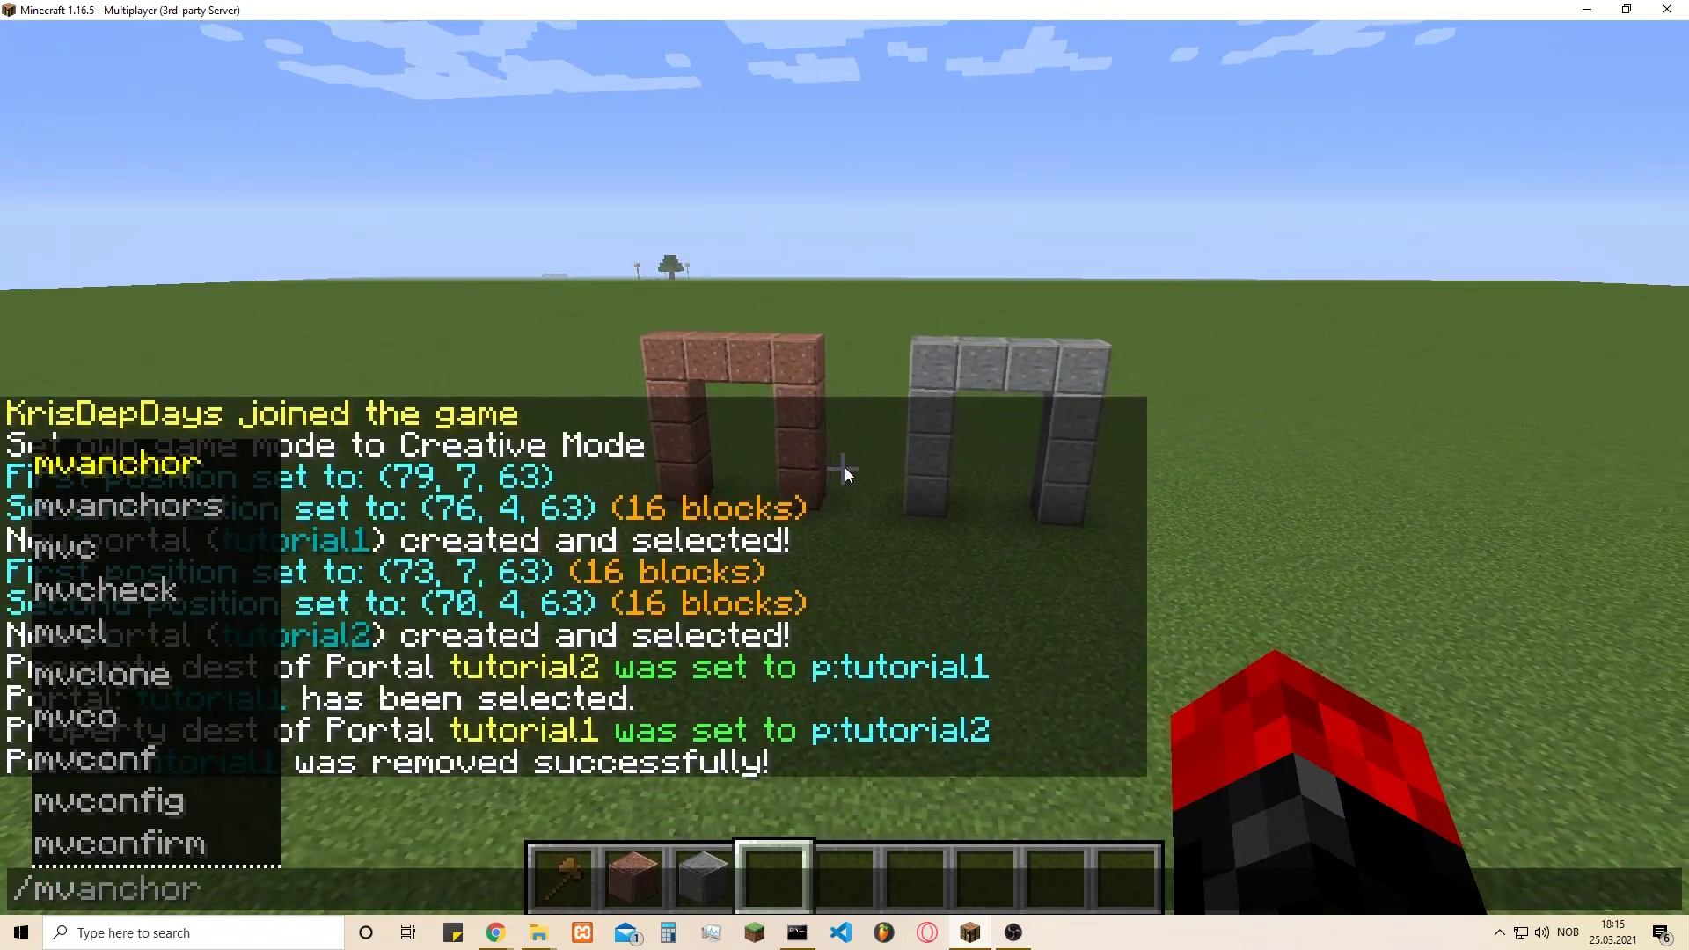
type("isty")
key("BackSpace")
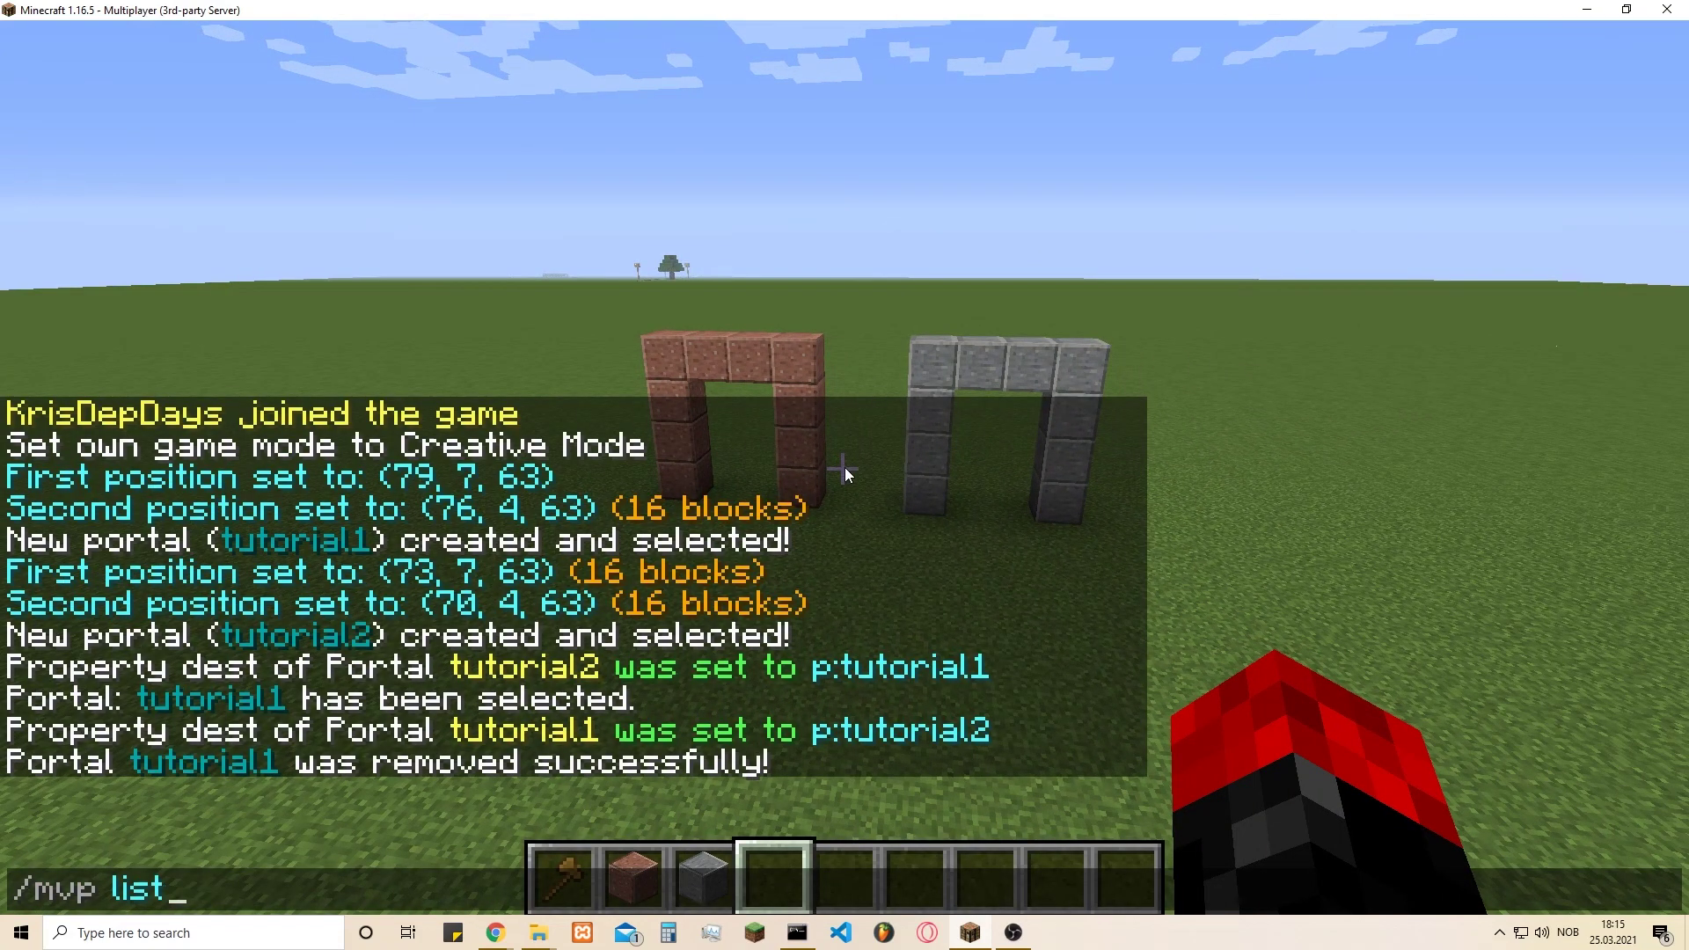
key("Return")
key("t")
key("Escape")
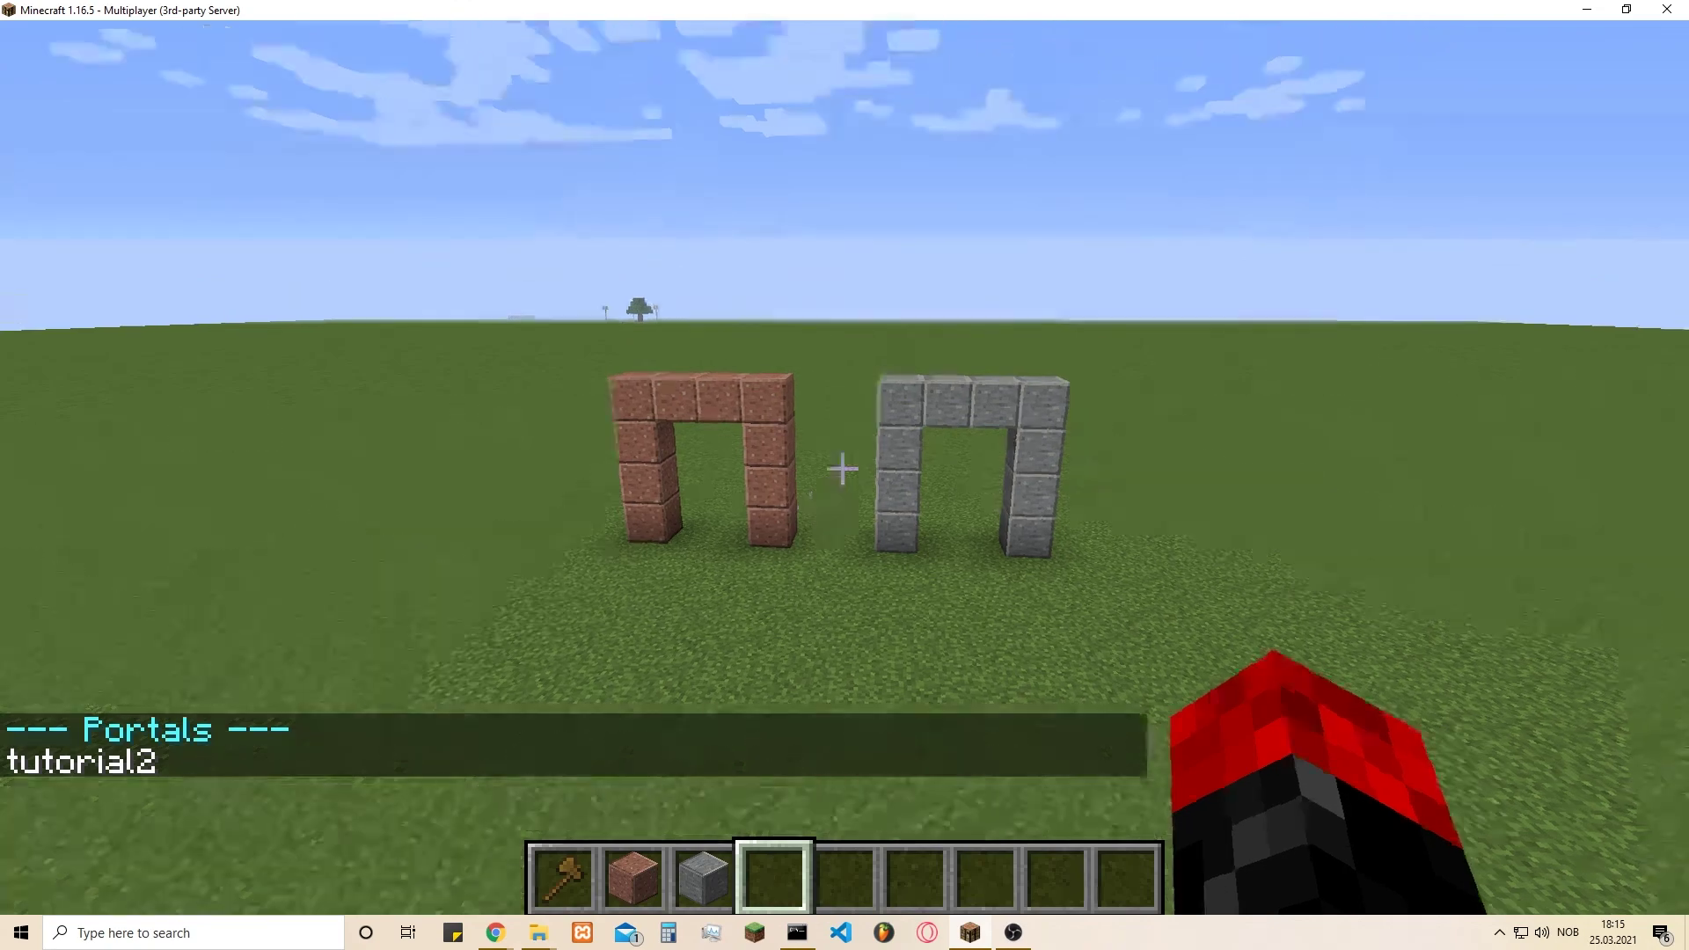
key("w")
key("a")
key("s")
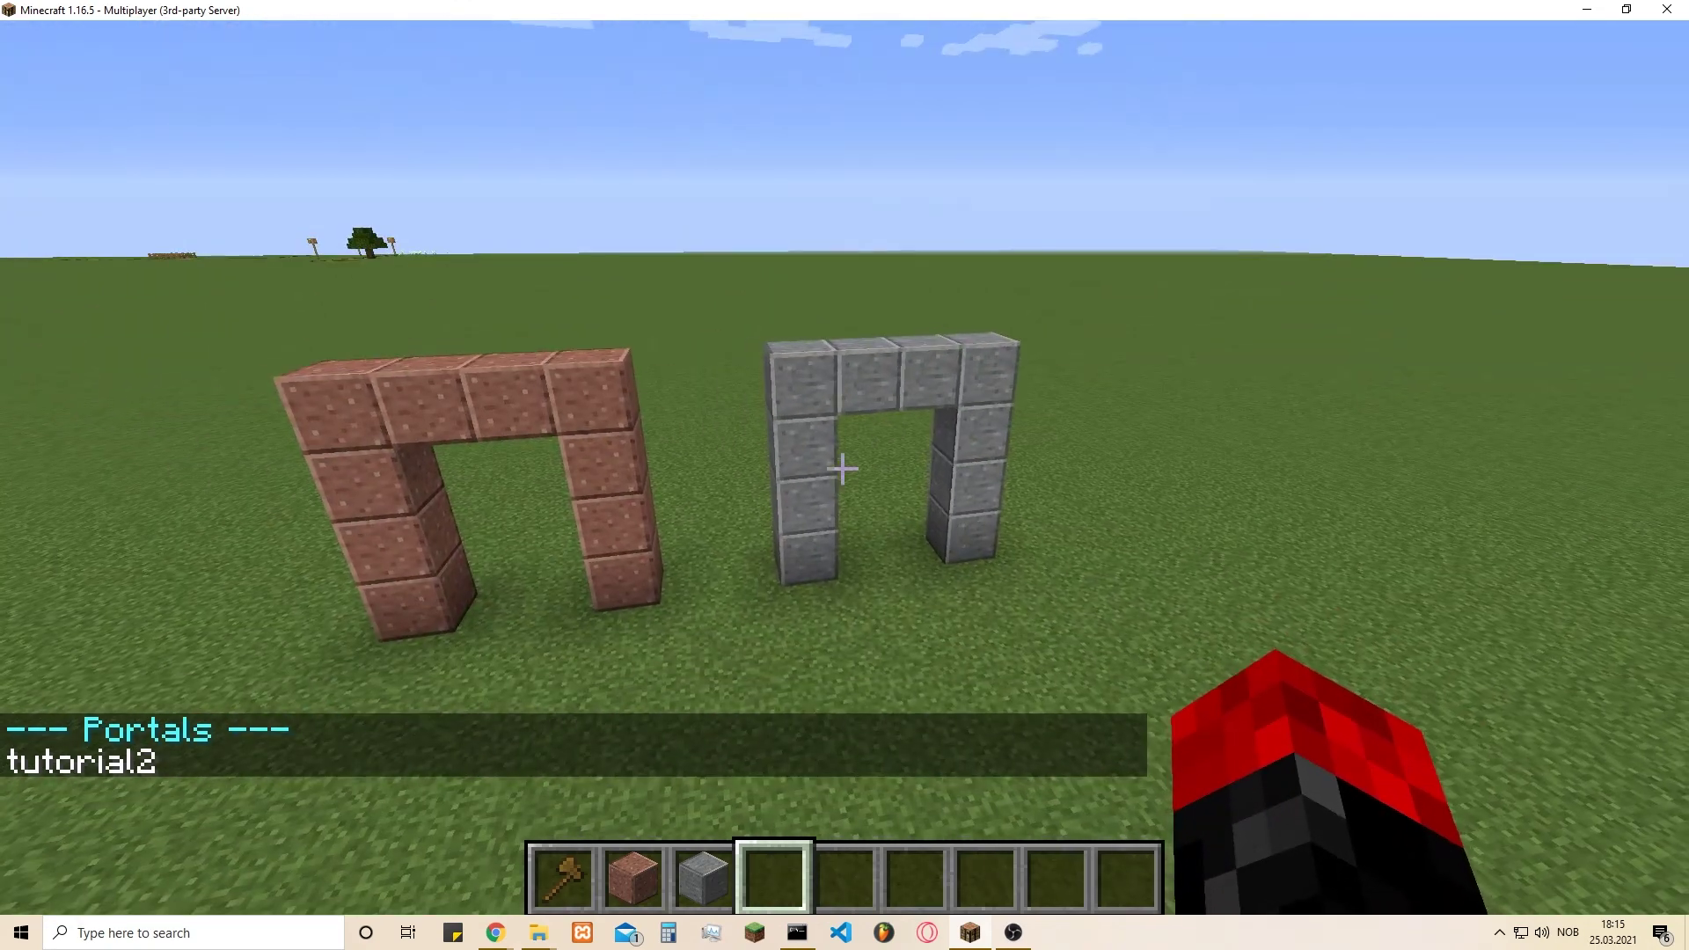
key("w")
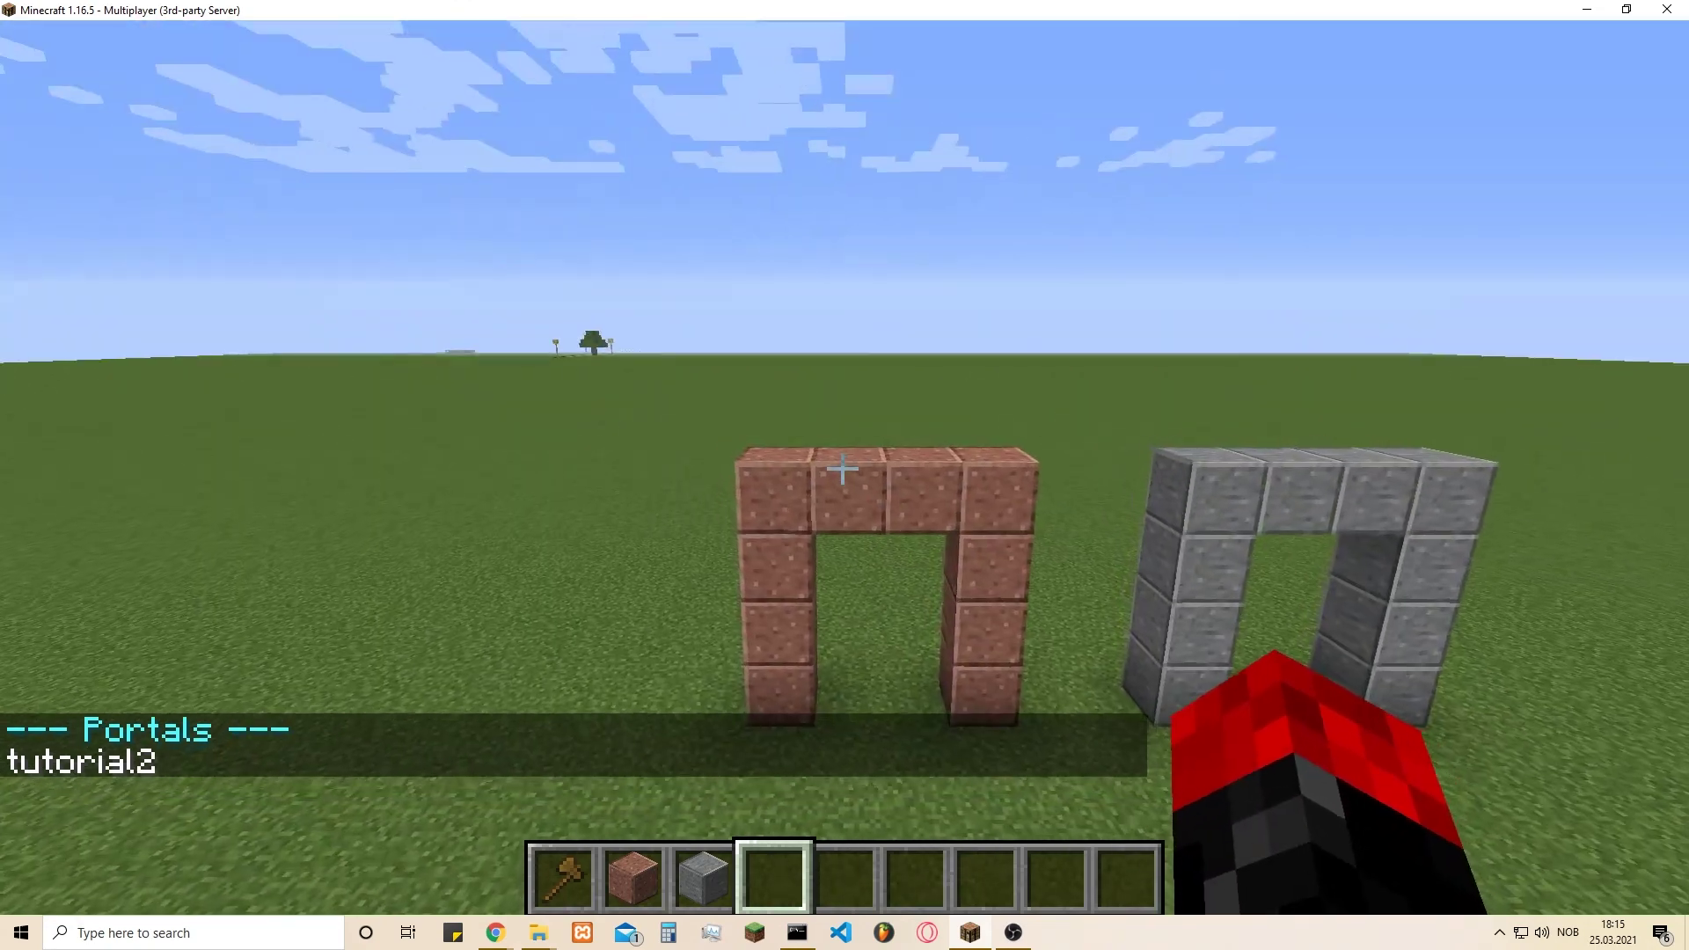
key("d")
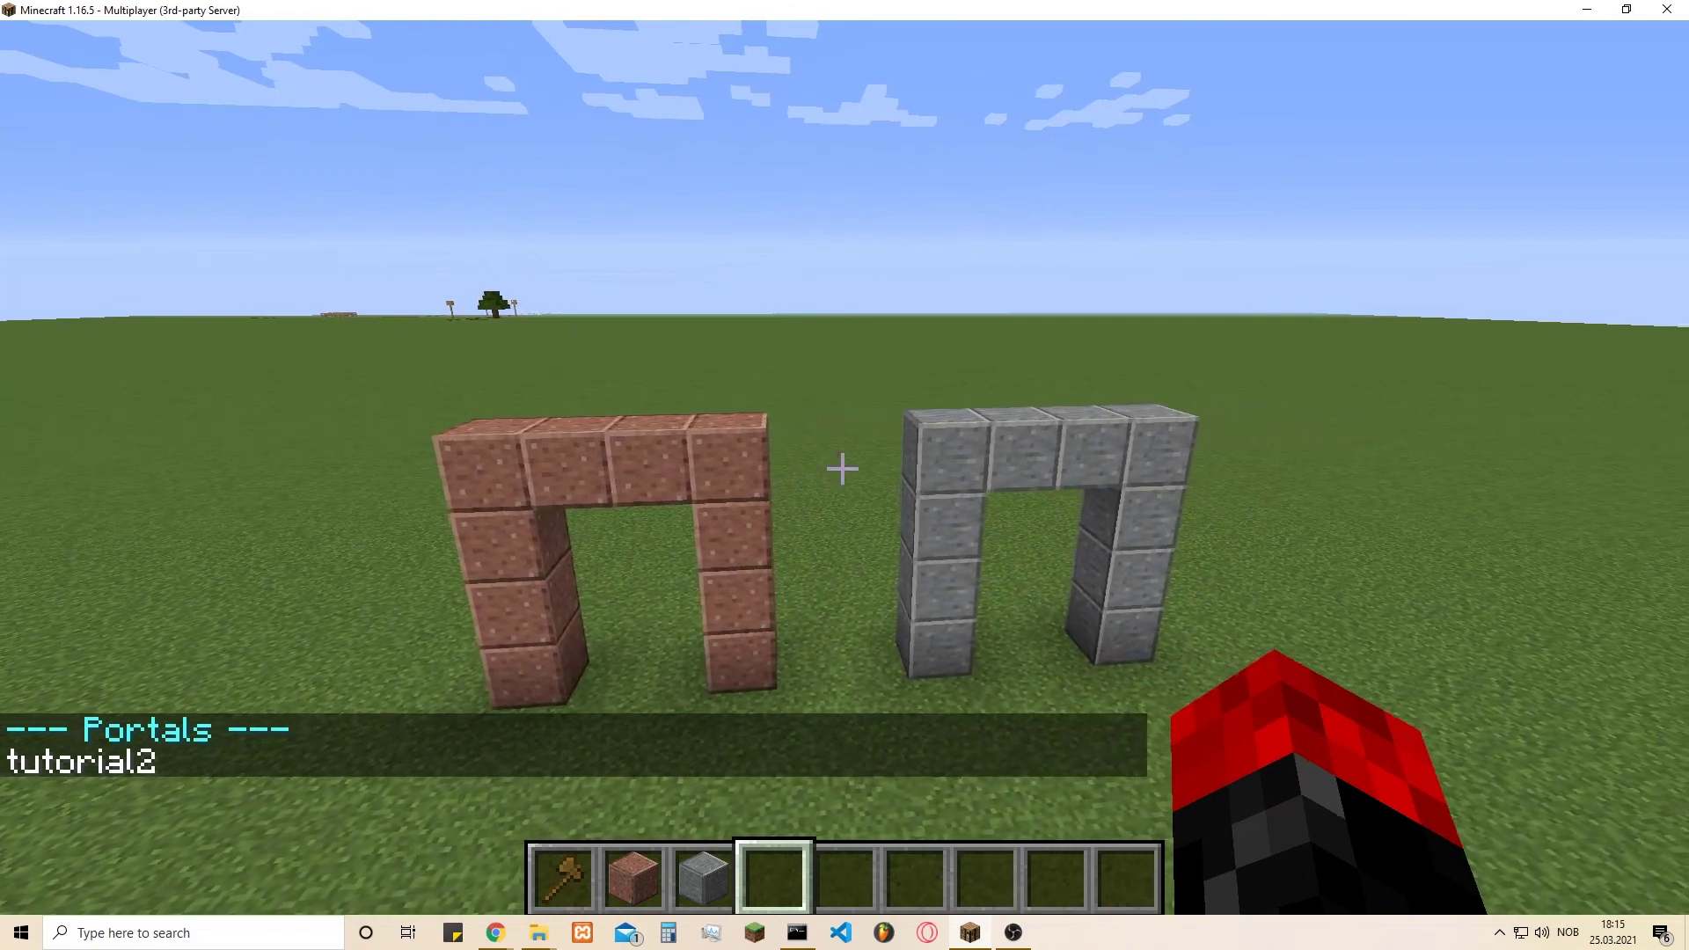
key("s")
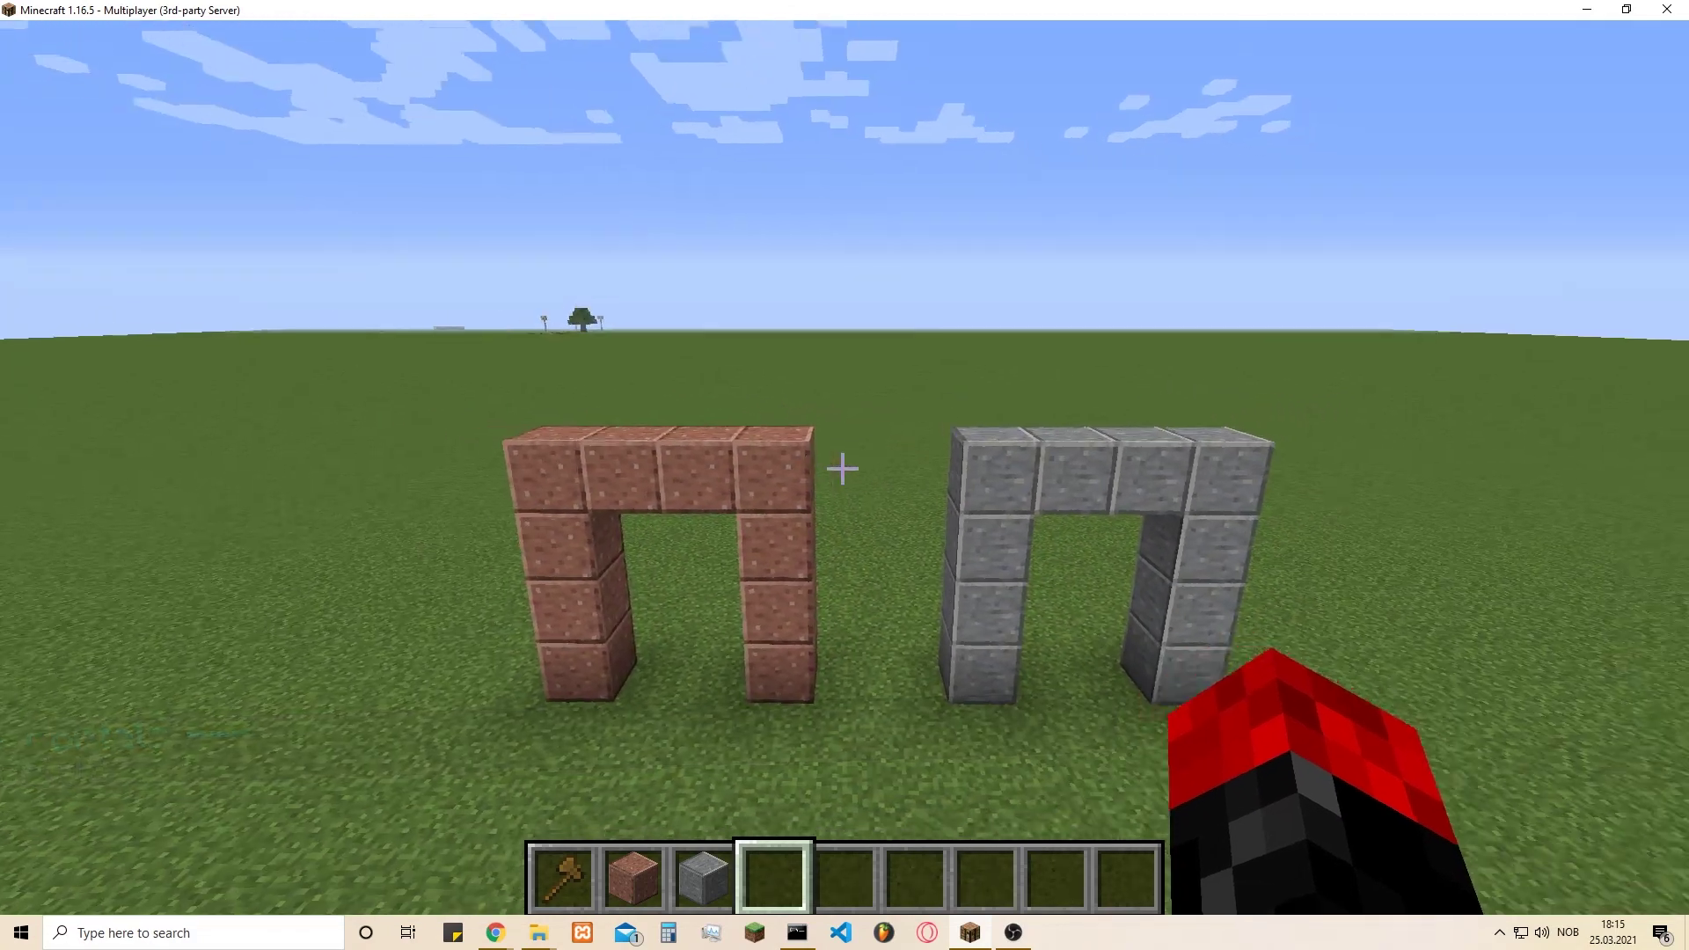
Switch to File Explorer, open config.yml and portals.yml from the Multiverse-Portals plugin folder in Notepad++, and show config.yml.
key("Escape")
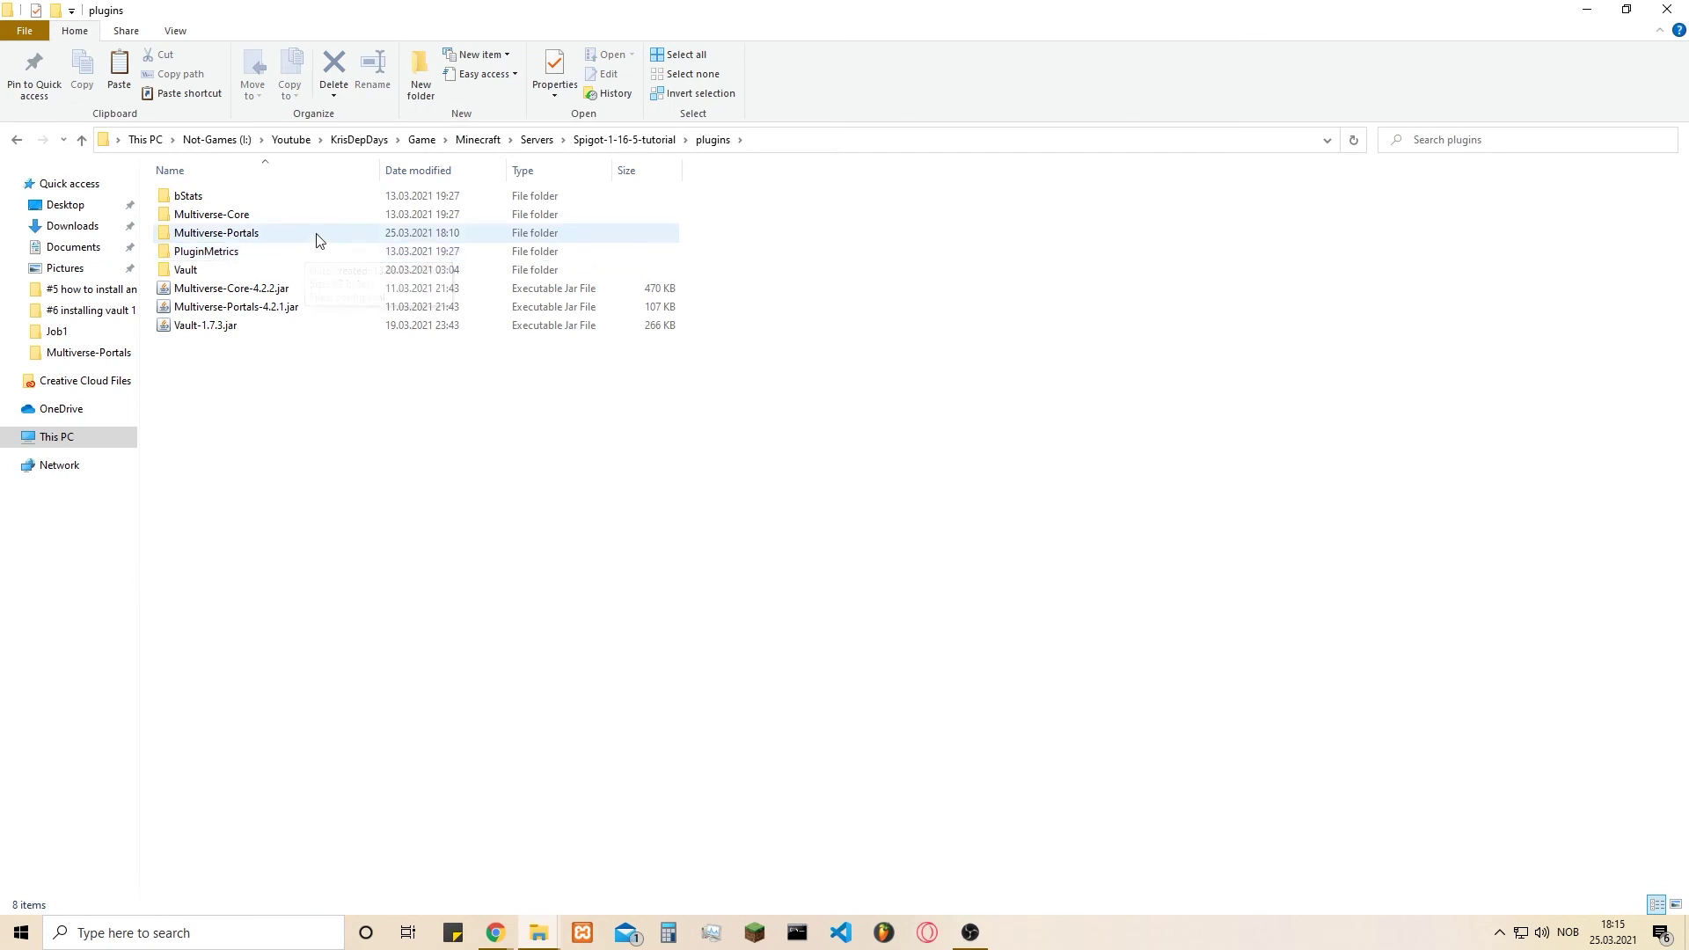
double_click(273, 236)
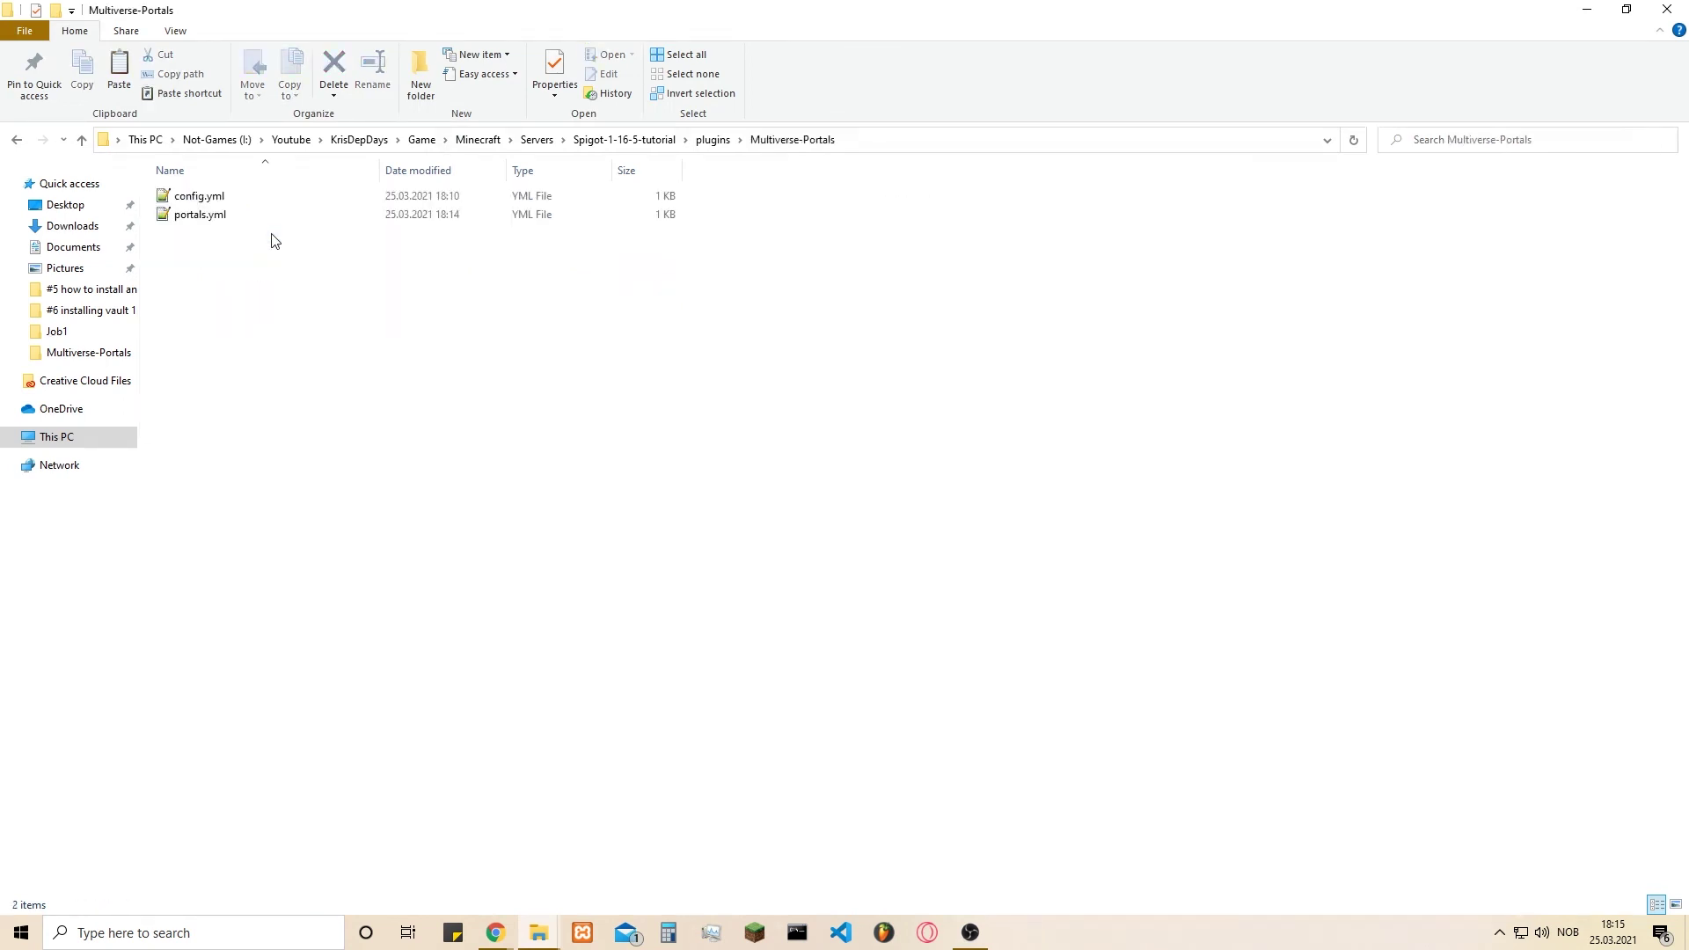
left_click_drag(253, 231, 241, 193)
right_click(239, 191)
left_click(278, 199)
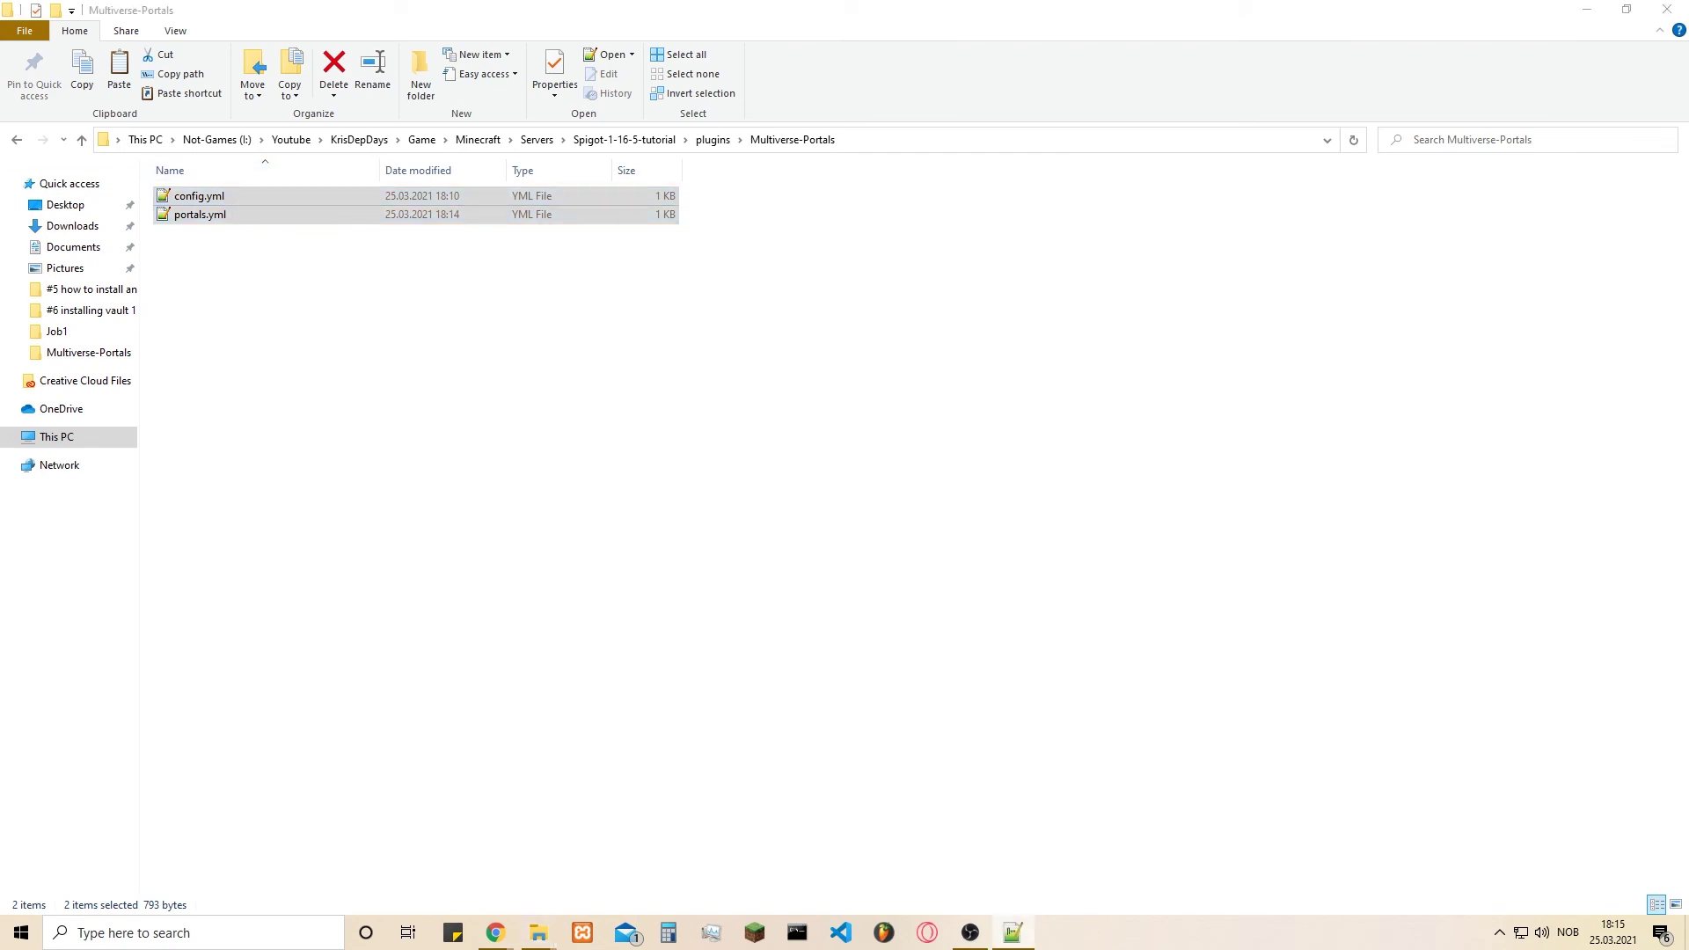
left_click(15, 75)
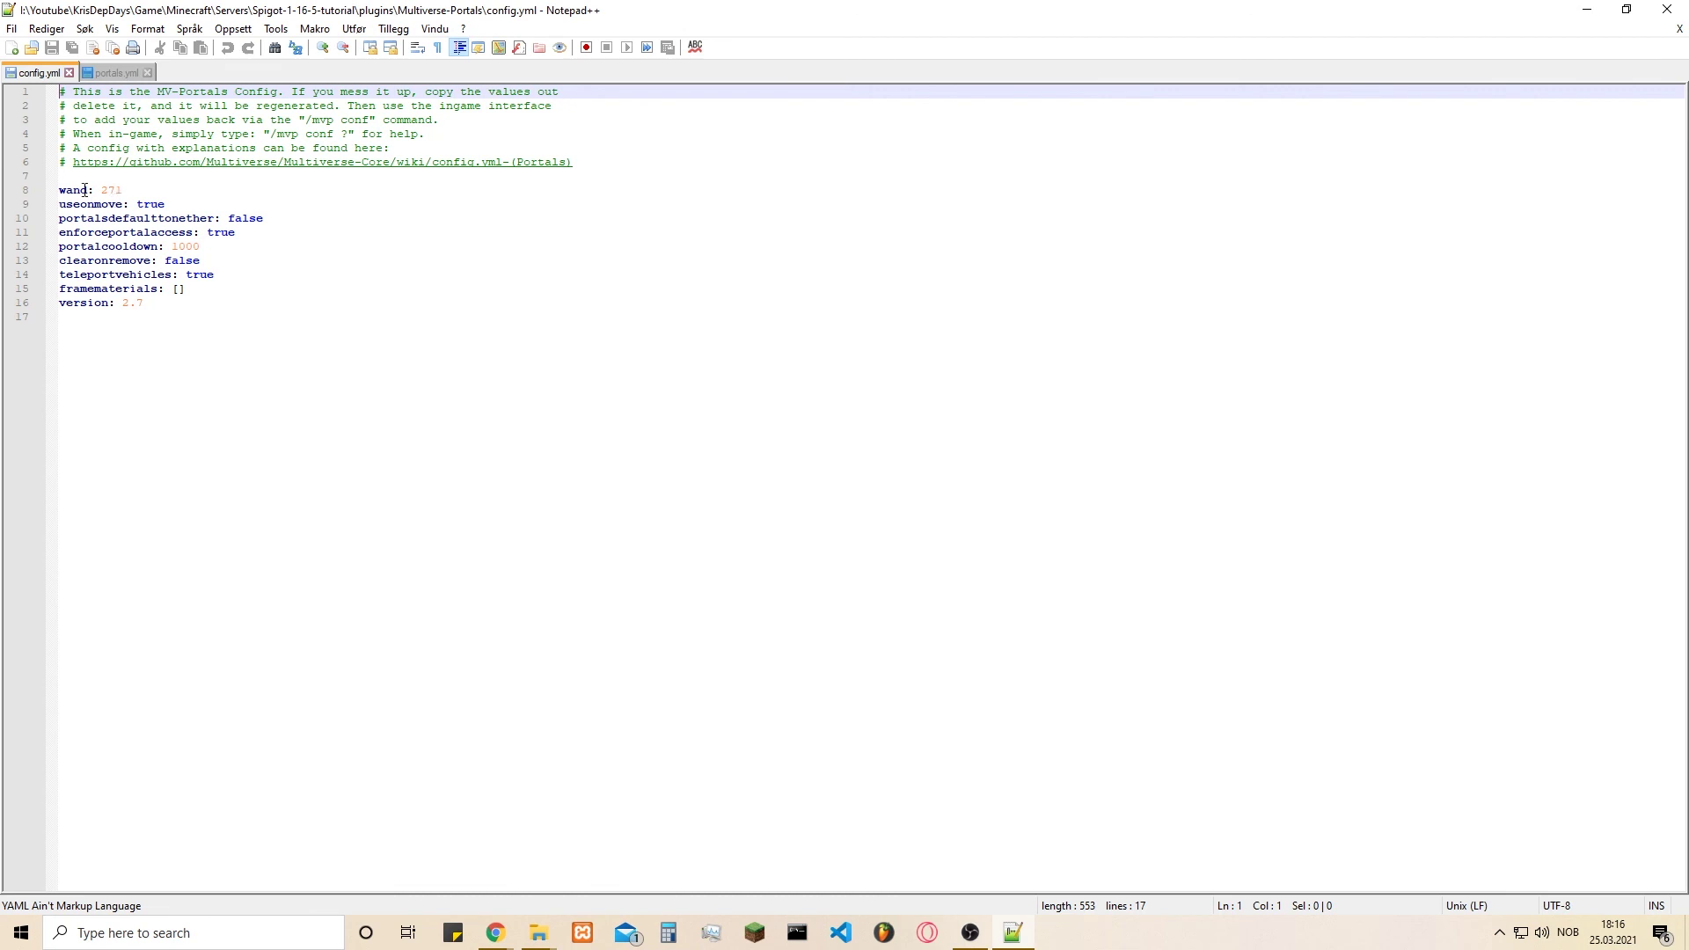
Set portalcooldown to 1 in config.yml and save the file.
double_click(110, 190)
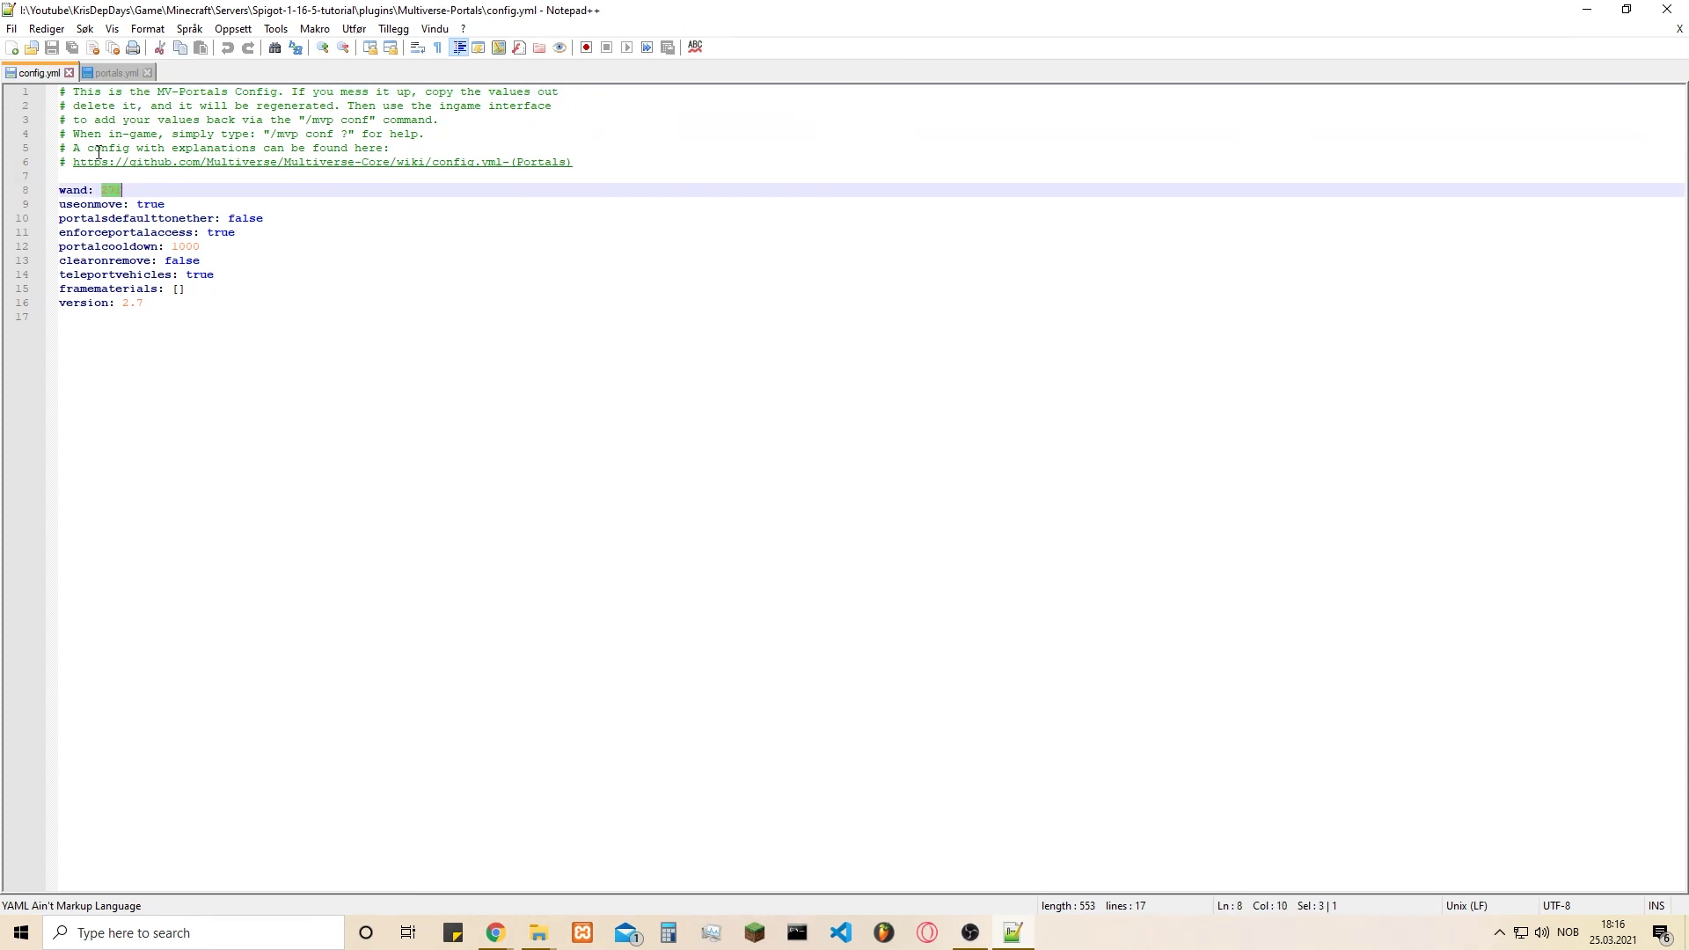
left_click(176, 189)
left_click_drag(201, 246, 173, 247)
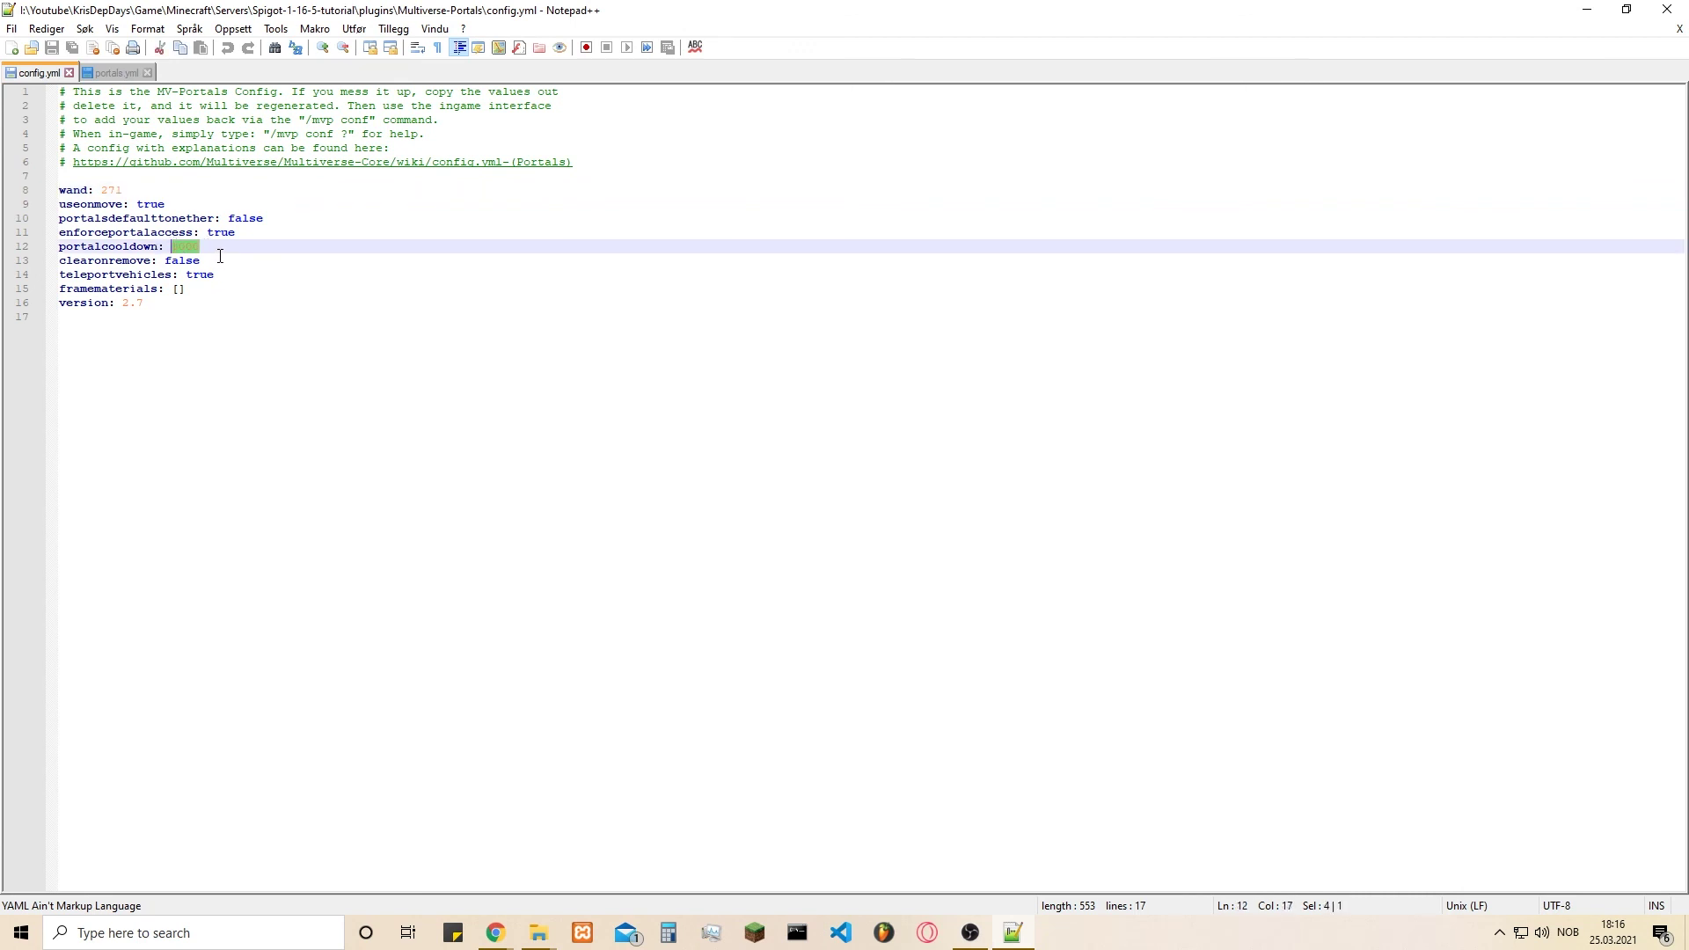
type("1")
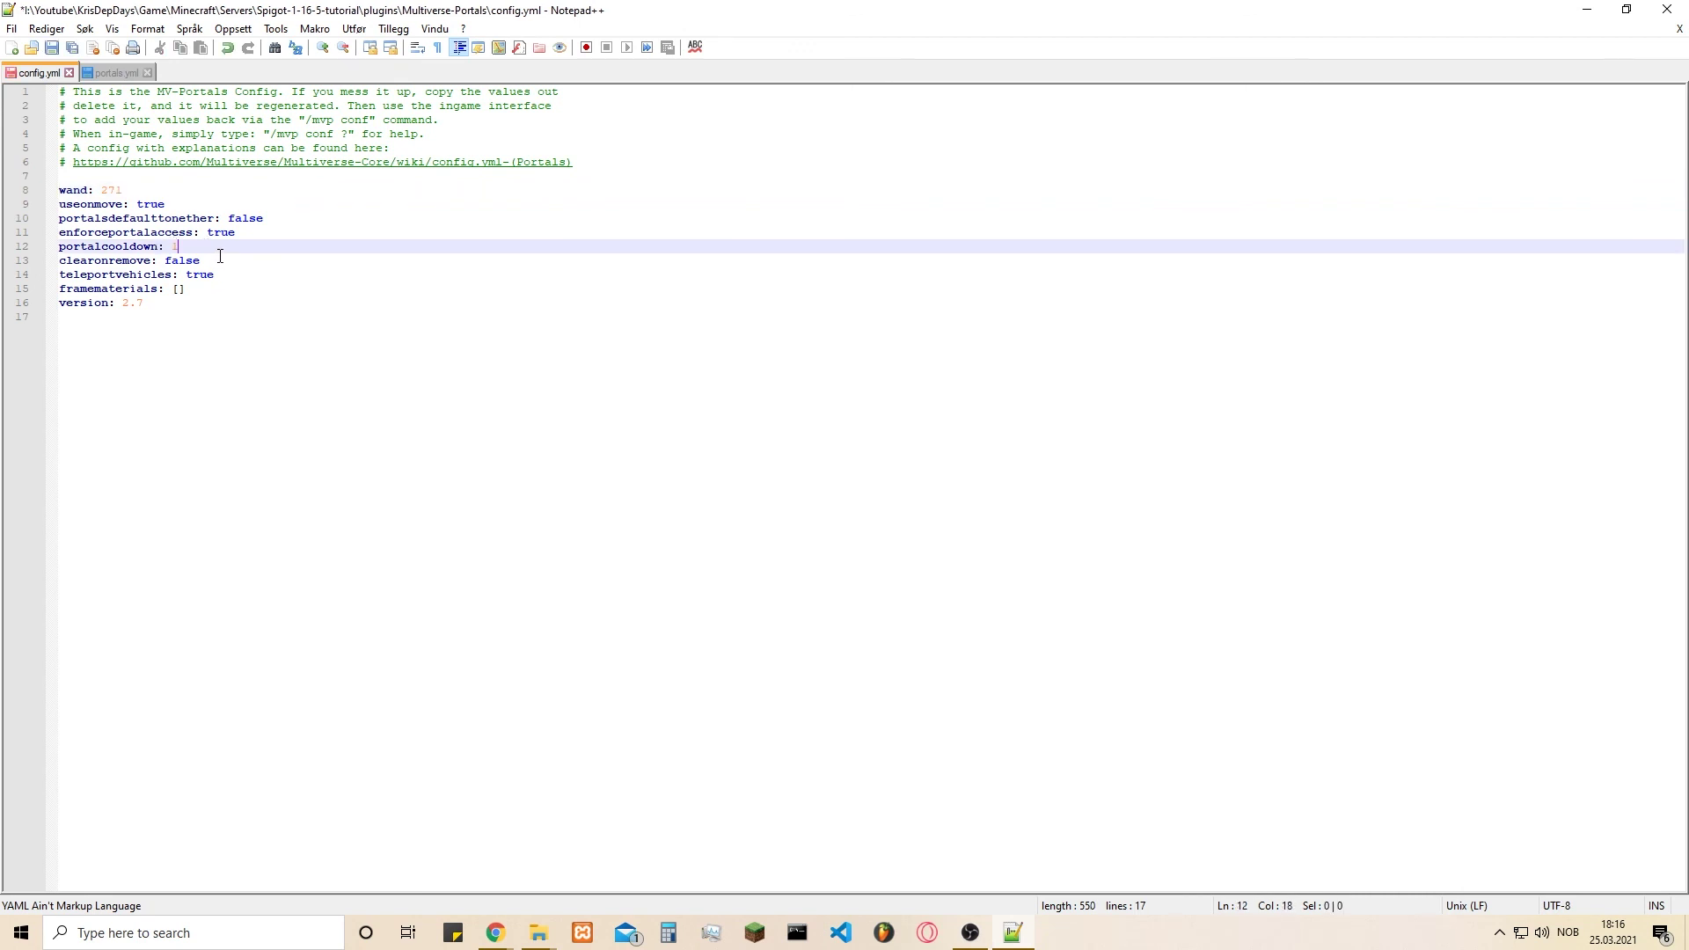
left_click(216, 260)
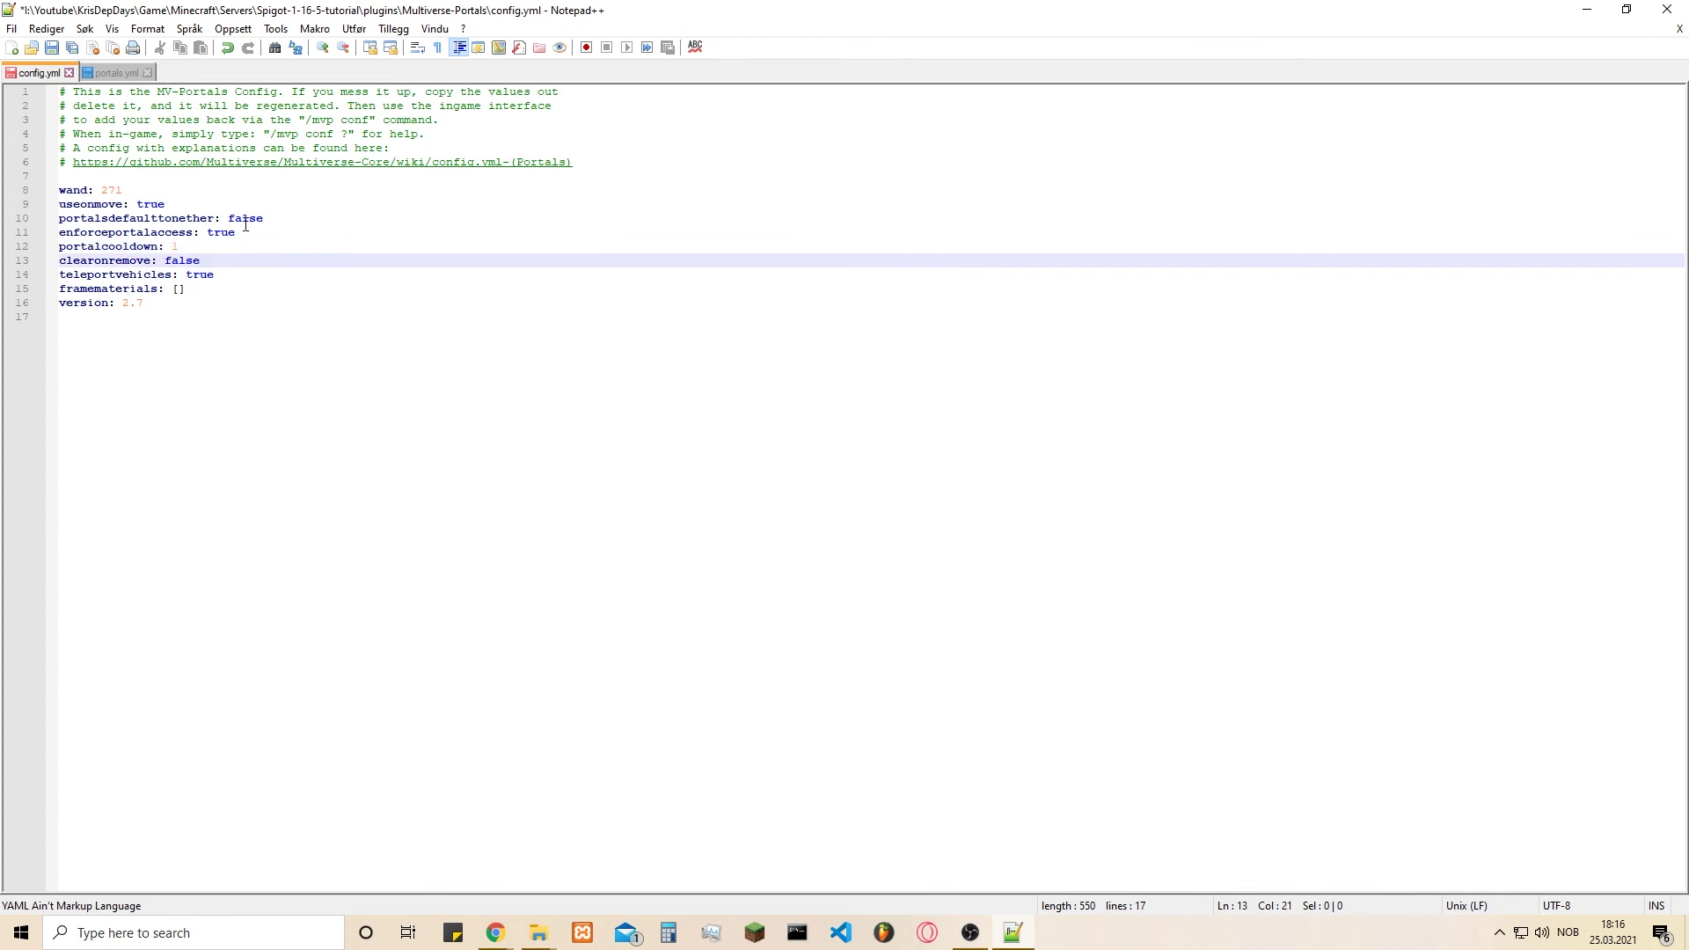
key("ctrl+s")
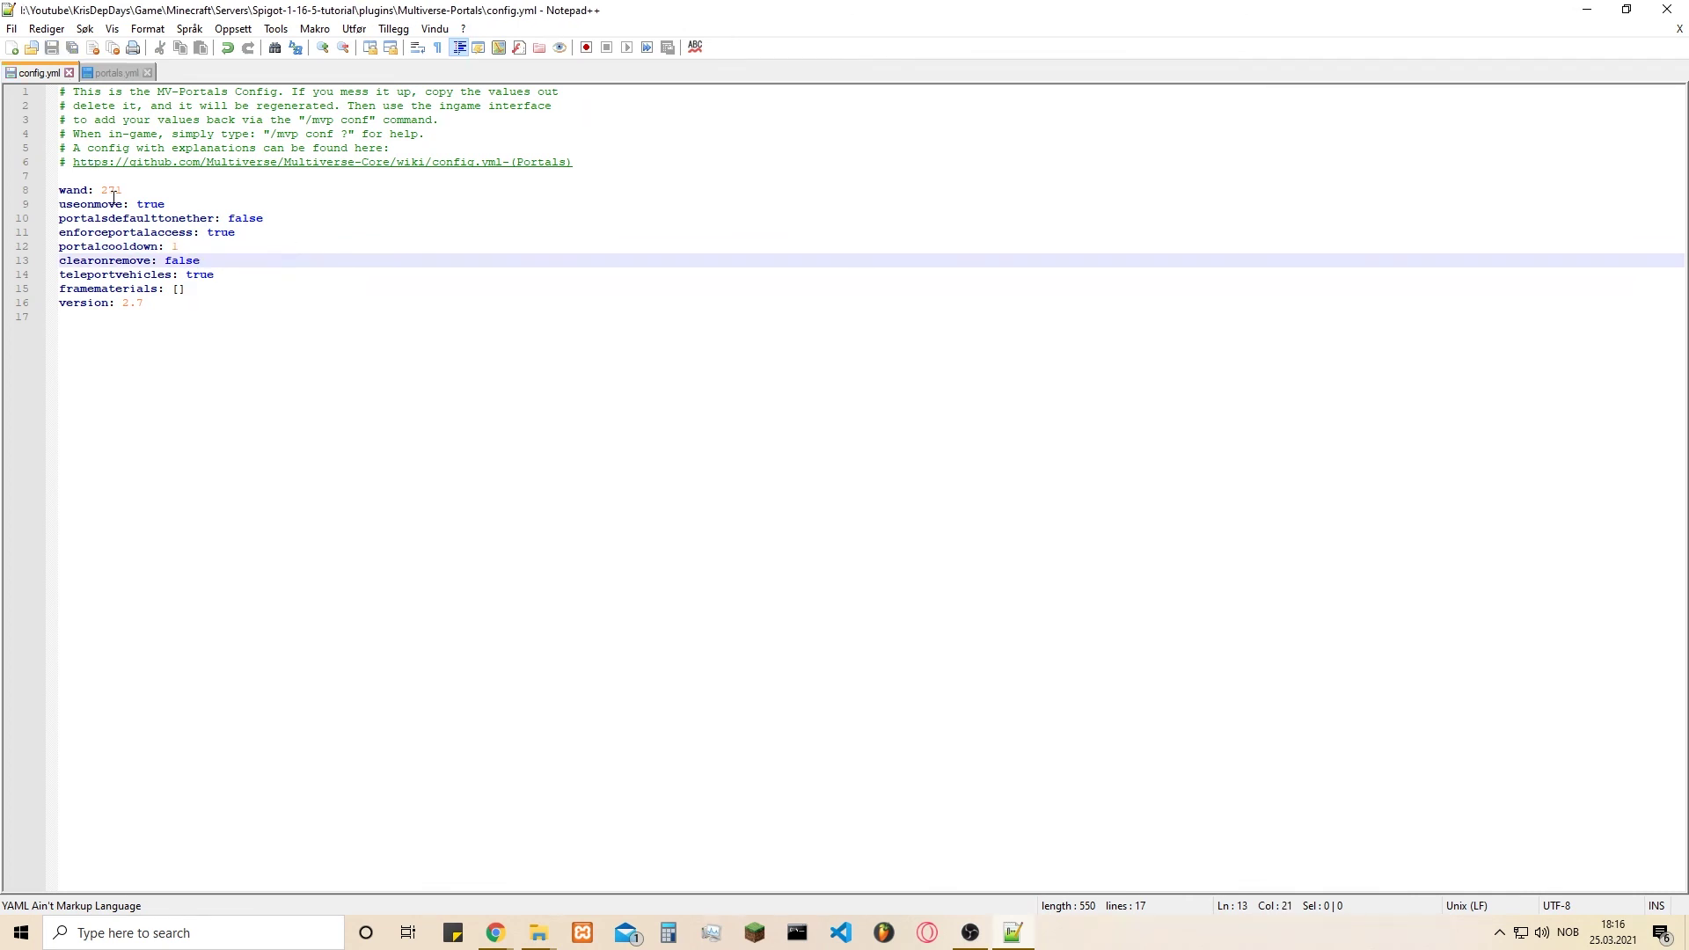